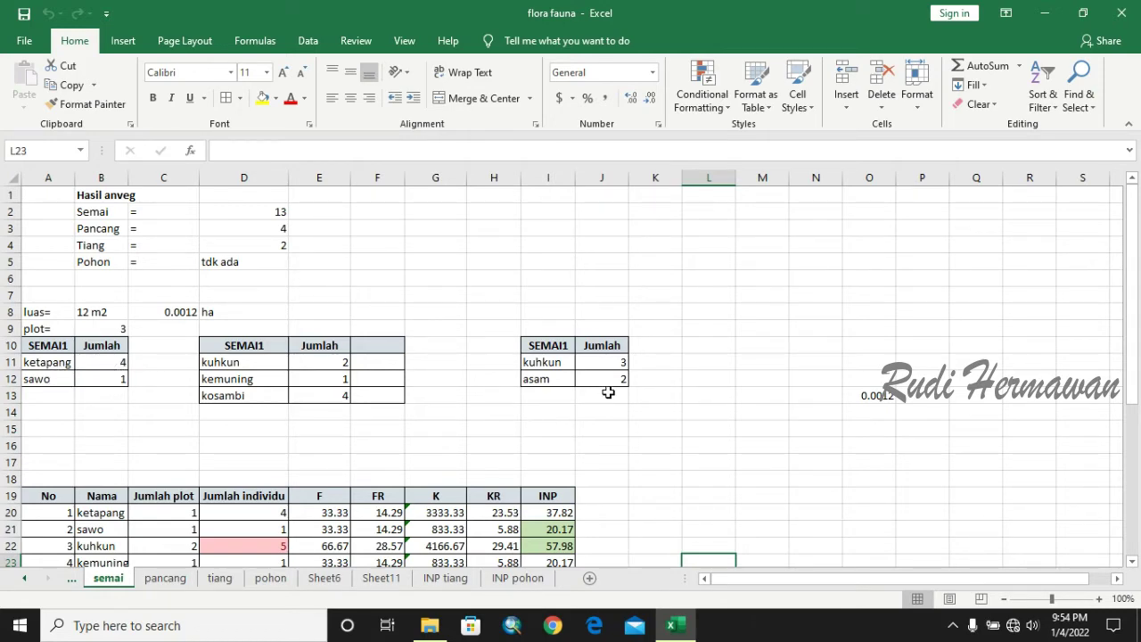
Compare the species in the three SEMAI1 plot tables with the Nama list and Jumlah individu column of the summary table
{"action": "scroll", "coordinate": [608, 392], "scroll_direction": "down", "scroll_amount": 1}
{"action": "scroll", "coordinate": [608, 392], "scroll_direction": "down", "scroll_amount": 1}
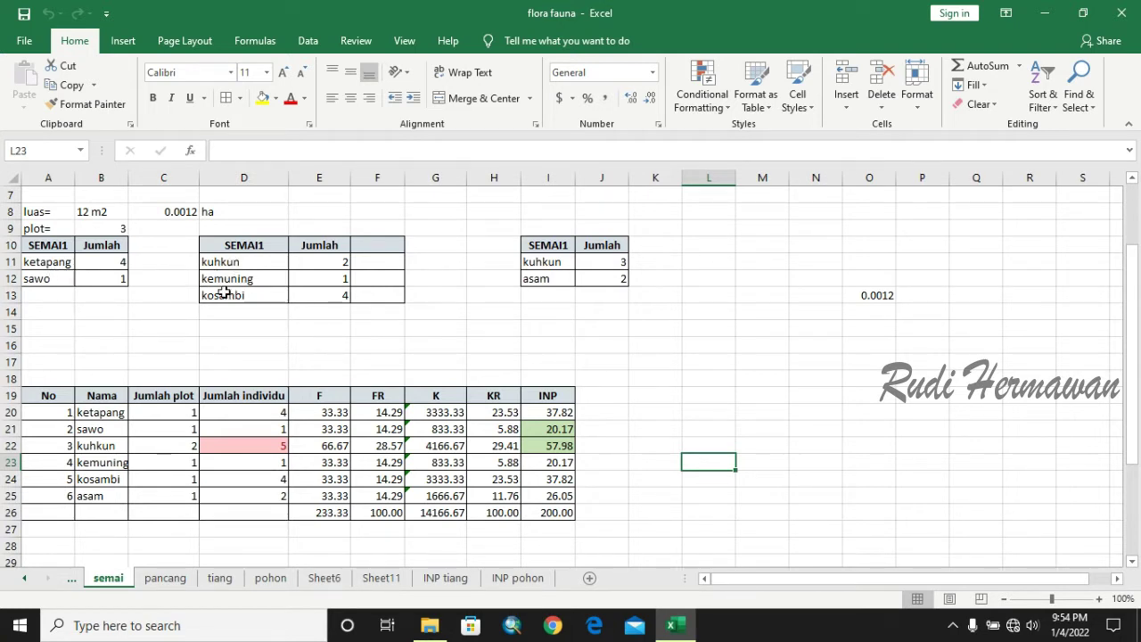
{"action": "left_click", "coordinate": [553, 261]}
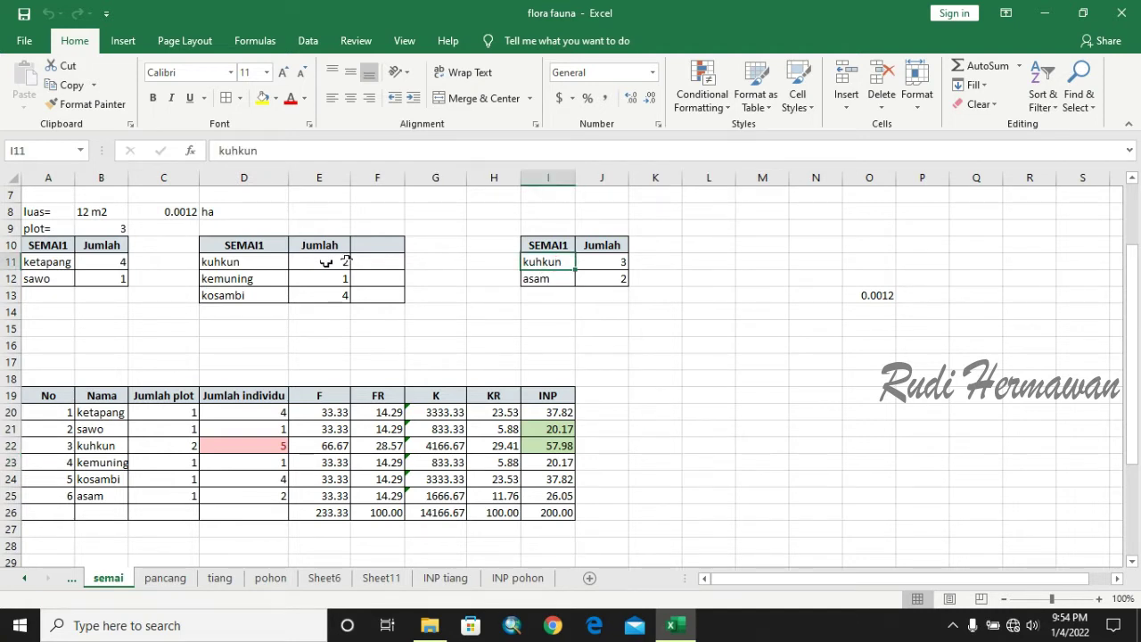
{"action": "left_click", "coordinate": [257, 262]}
{"action": "left_click", "coordinate": [563, 261]}
{"action": "left_click_drag", "start_coordinate": [82, 413], "coordinate": [91, 494]}
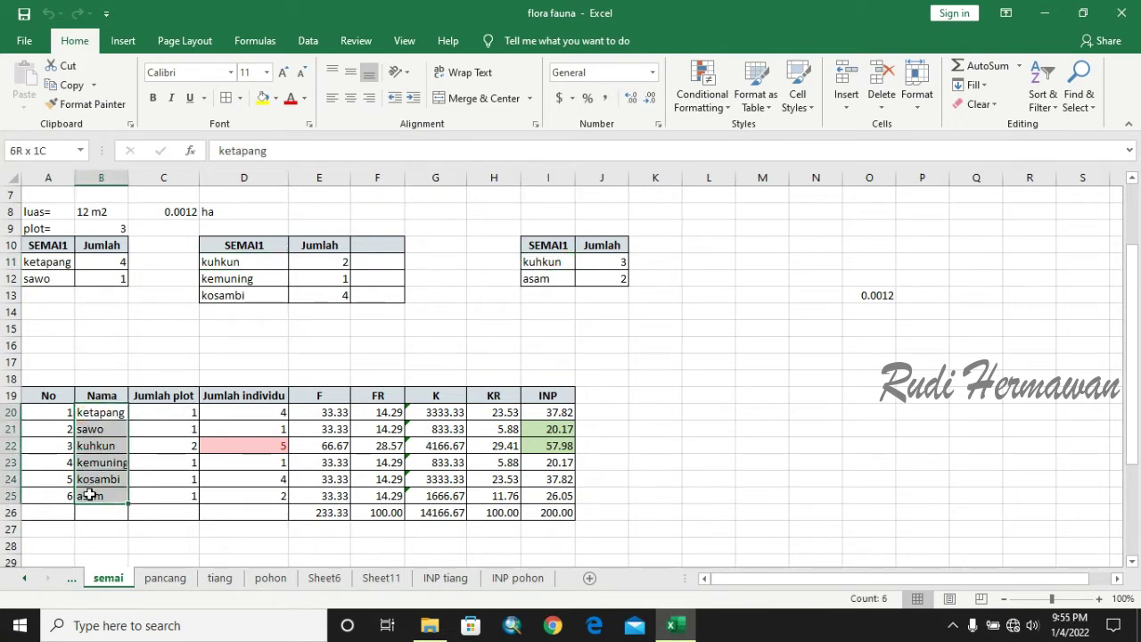
{"action": "left_click", "coordinate": [254, 396]}
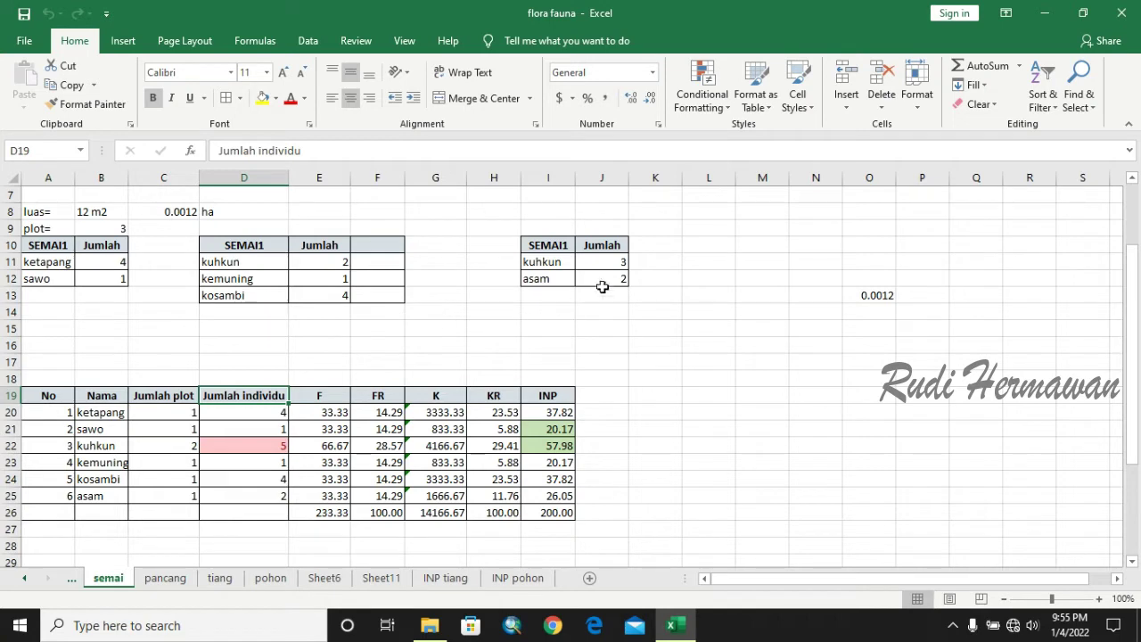
Total the Jumlah individu column in cell D27 with a SUM of D20:D26
{"action": "left_click", "coordinate": [276, 526]}
{"action": "scroll", "coordinate": [541, 447], "scroll_direction": "down", "scroll_amount": 1}
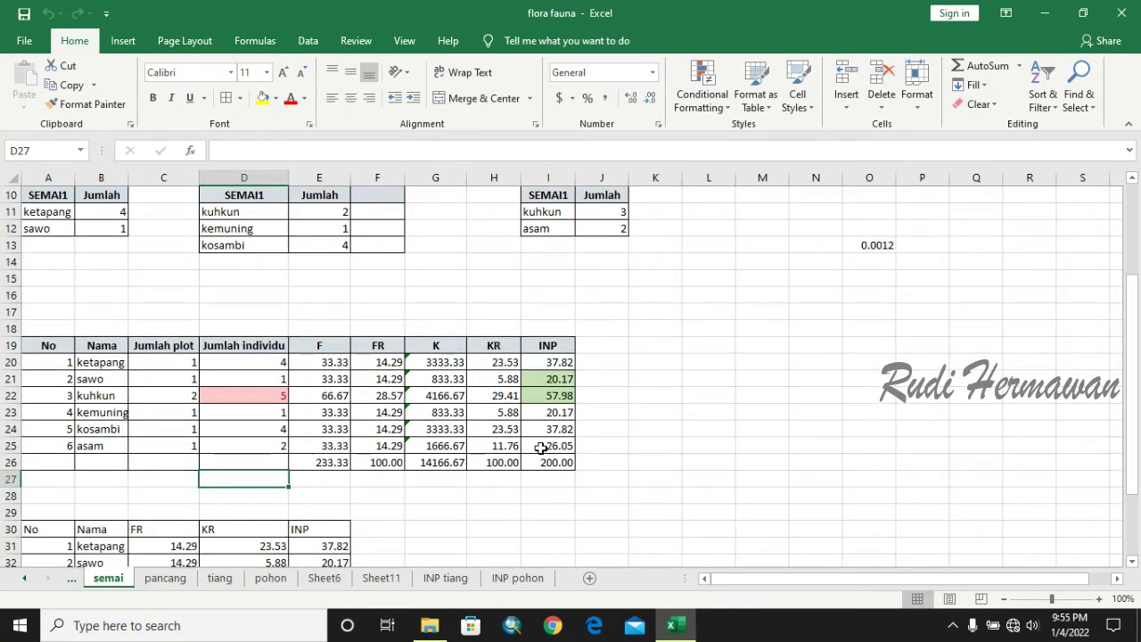
{"action": "scroll", "coordinate": [499, 468], "scroll_direction": "up", "scroll_amount": 2}
{"action": "scroll", "coordinate": [248, 505], "scroll_direction": "down", "scroll_amount": 2}
{"action": "type", "text": "=sum("}
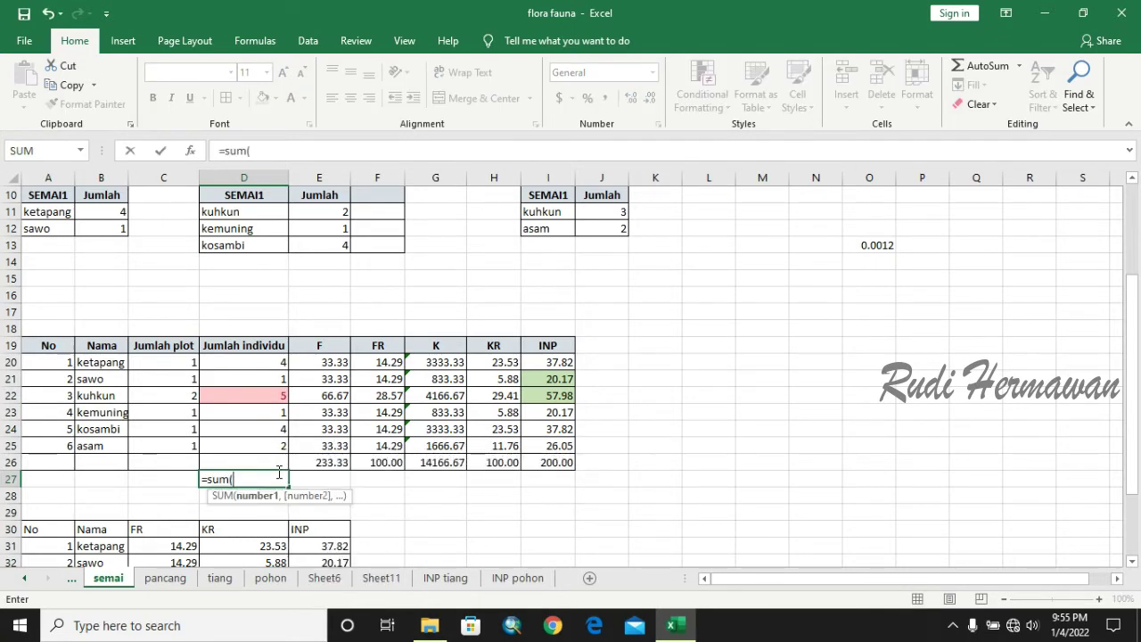
{"action": "left_click_drag", "start_coordinate": [279, 467], "coordinate": [279, 362]}
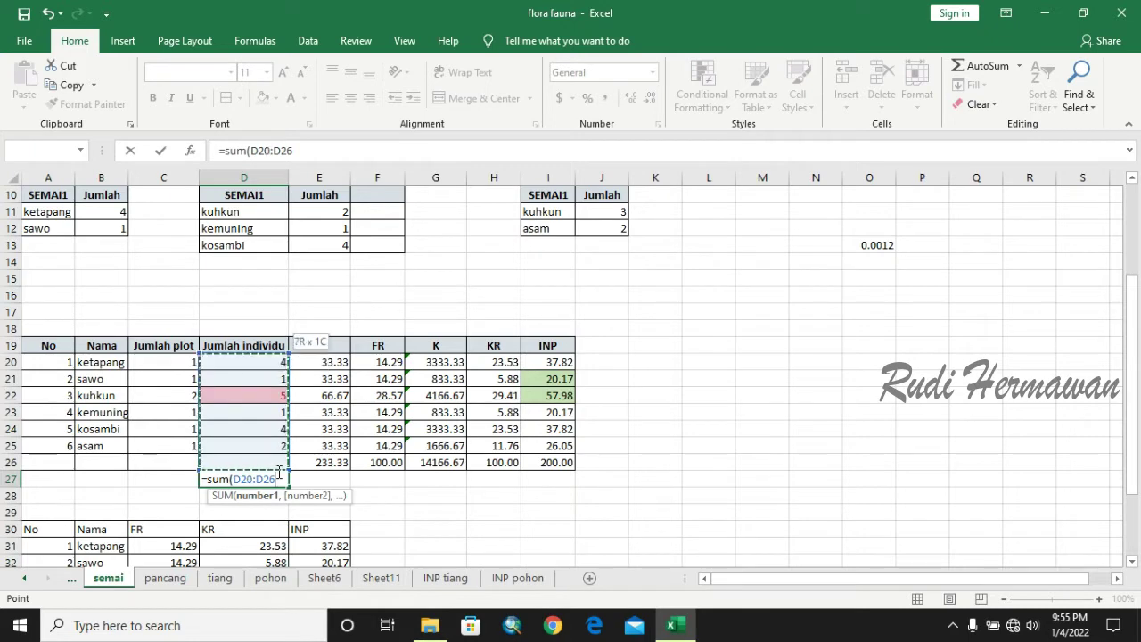
{"action": "key", "text": "Return"}
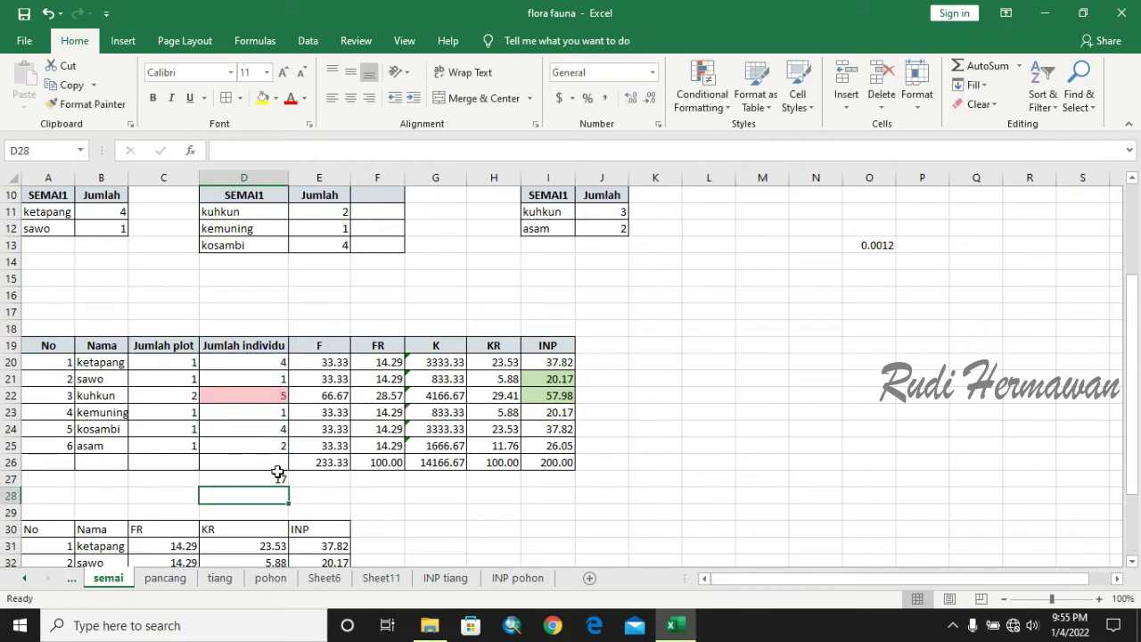
{"action": "left_click", "coordinate": [265, 479]}
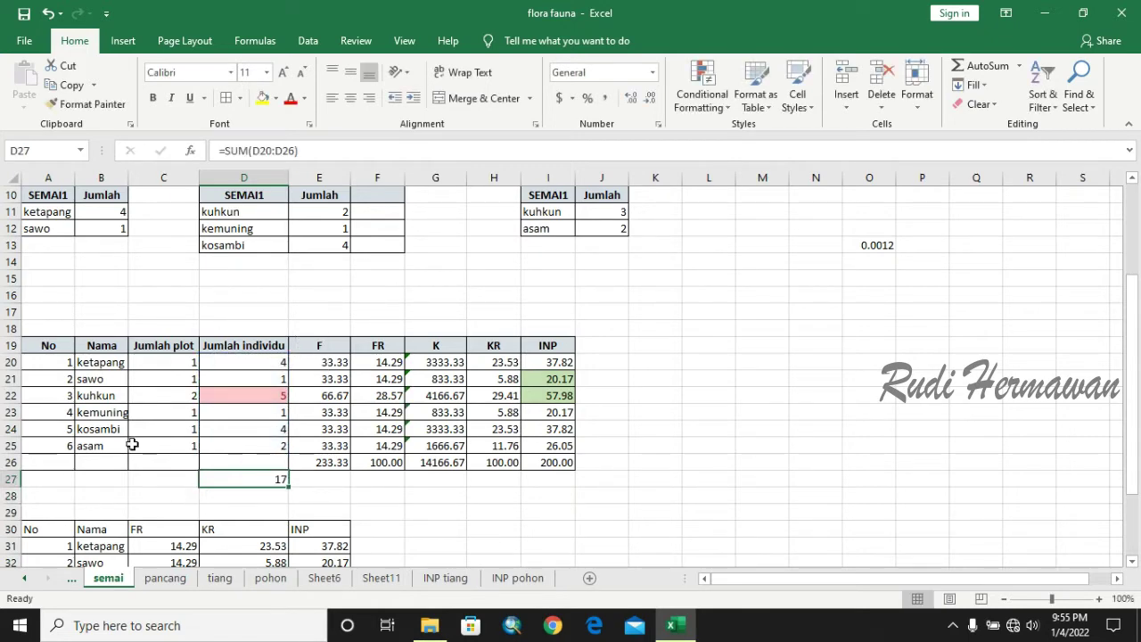
Examine the F formula for ketapang in E20 against its entry in the first SEMAI1 plot table
{"action": "left_click", "coordinate": [59, 447]}
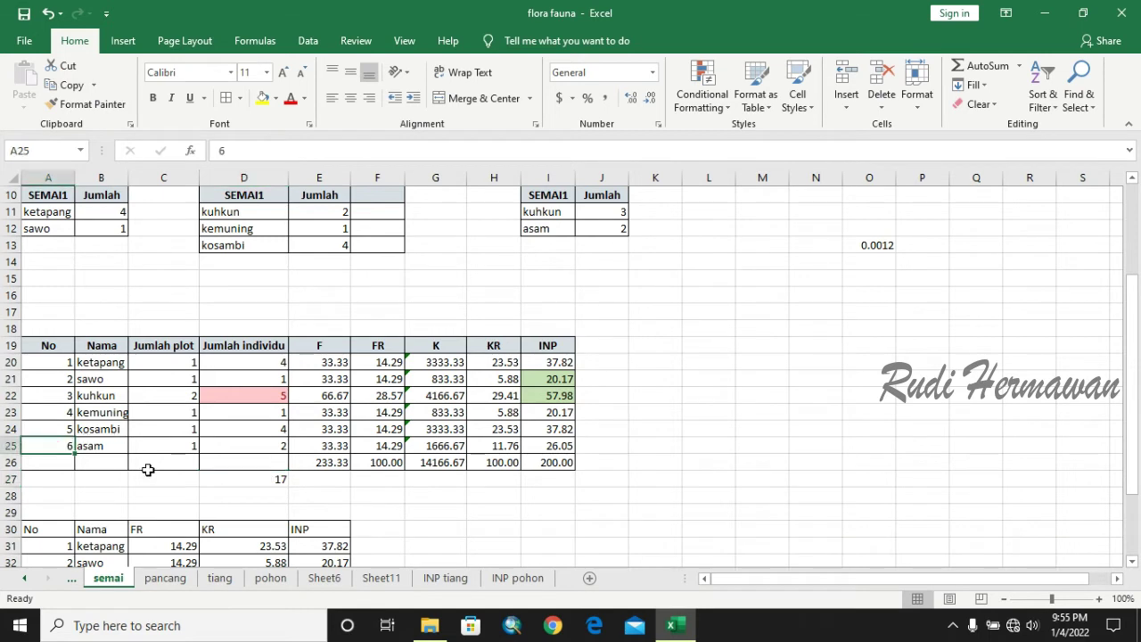
{"action": "left_click", "coordinate": [339, 346]}
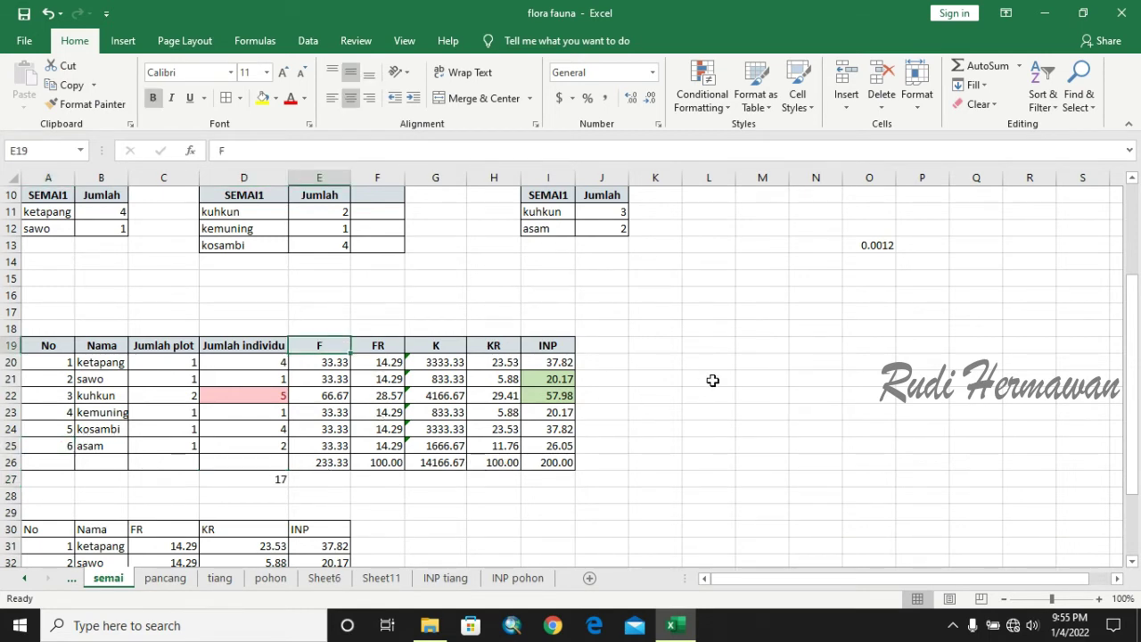
{"action": "scroll", "coordinate": [712, 380], "scroll_direction": "up", "scroll_amount": 1}
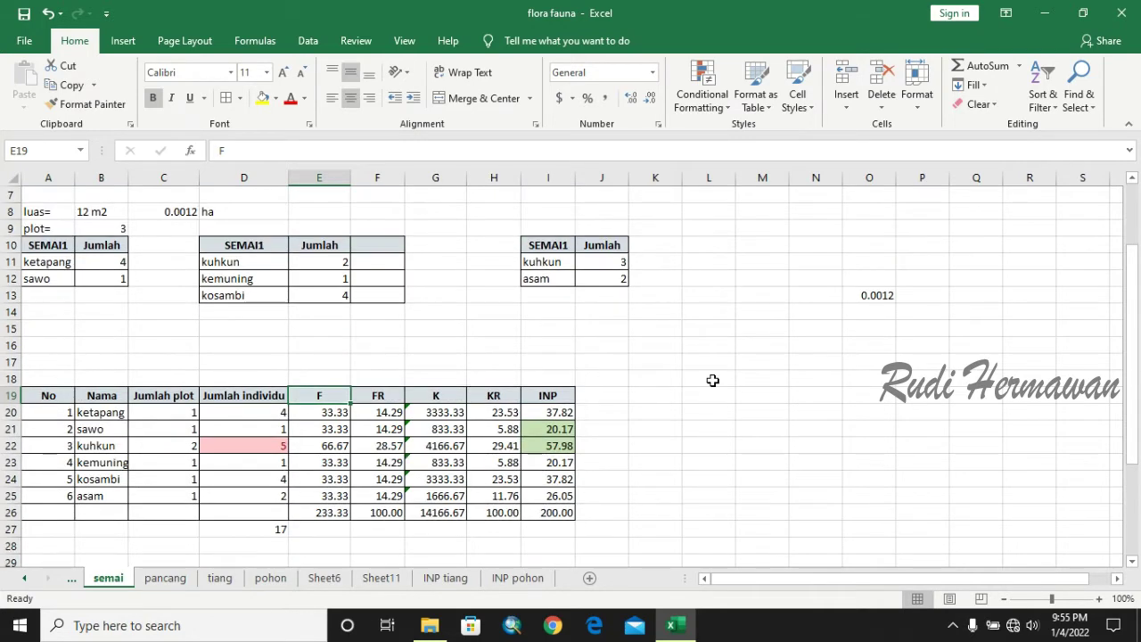
{"action": "scroll", "coordinate": [712, 381], "scroll_direction": "down", "scroll_amount": 2}
{"action": "scroll", "coordinate": [712, 381], "scroll_direction": "up", "scroll_amount": 2}
{"action": "left_click", "coordinate": [68, 261]}
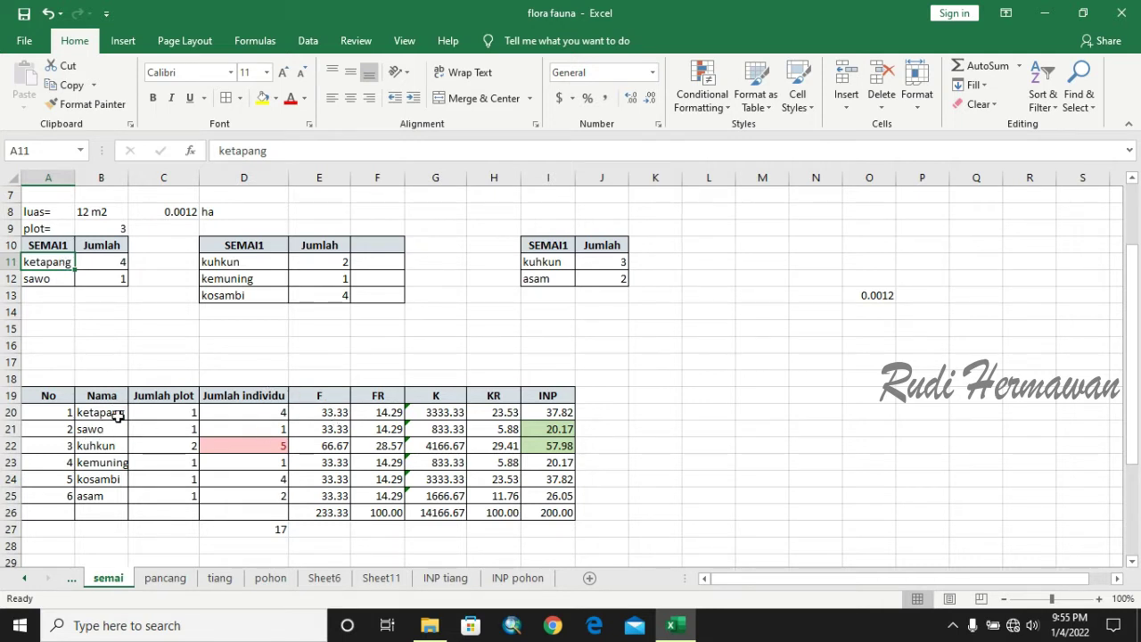
{"action": "left_click", "coordinate": [337, 415]}
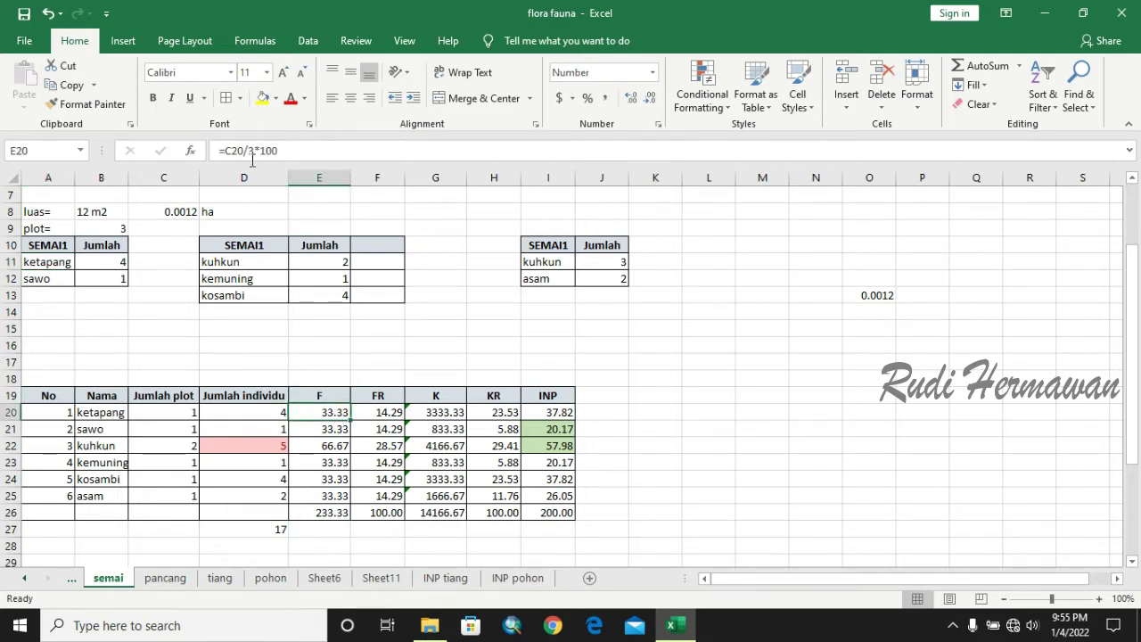
{"action": "double_click", "coordinate": [310, 415]}
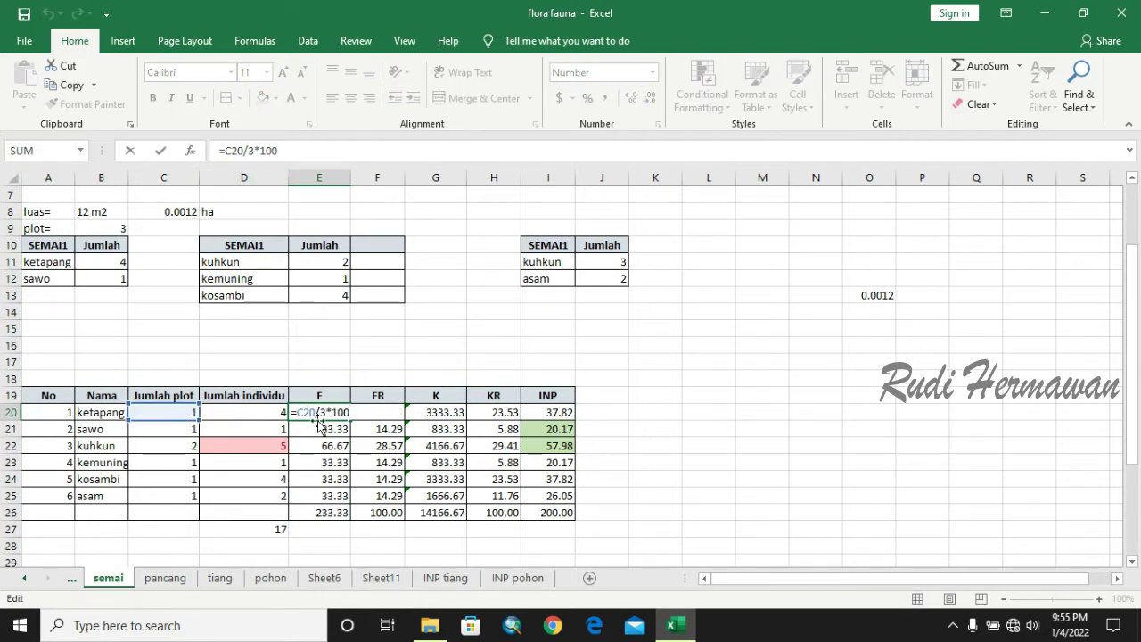
{"action": "left_click", "coordinate": [321, 411]}
{"action": "key", "text": "Return"}
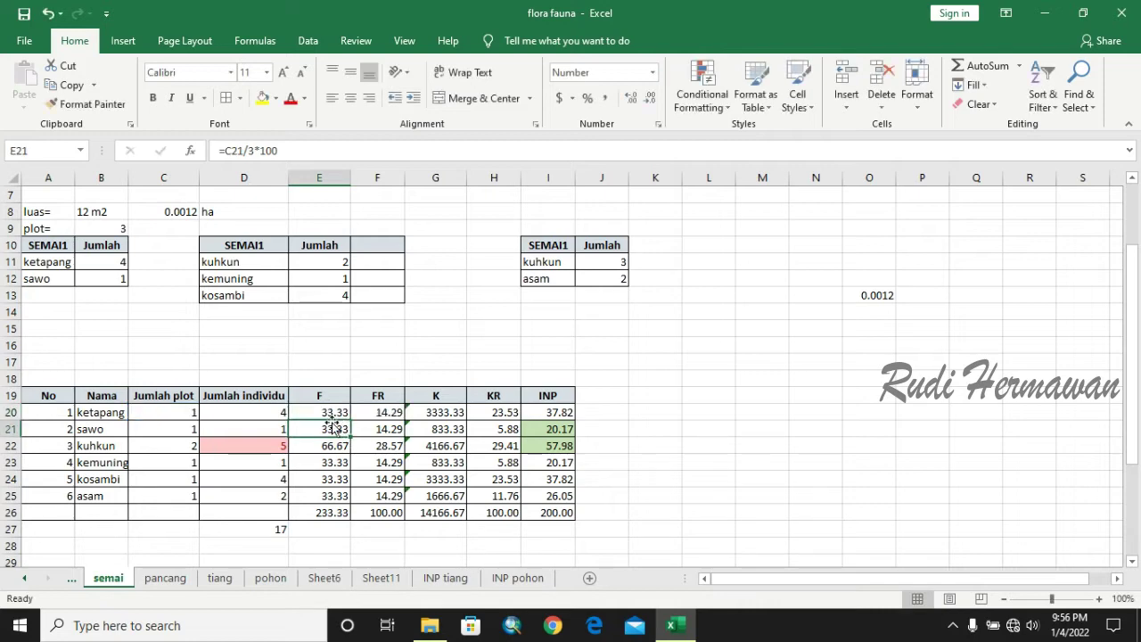
Check kuhkun's Jumlah plot value against the plot tables that list it, and inspect its F formula in E22
{"action": "left_click", "coordinate": [141, 432]}
{"action": "left_click", "coordinate": [168, 445]}
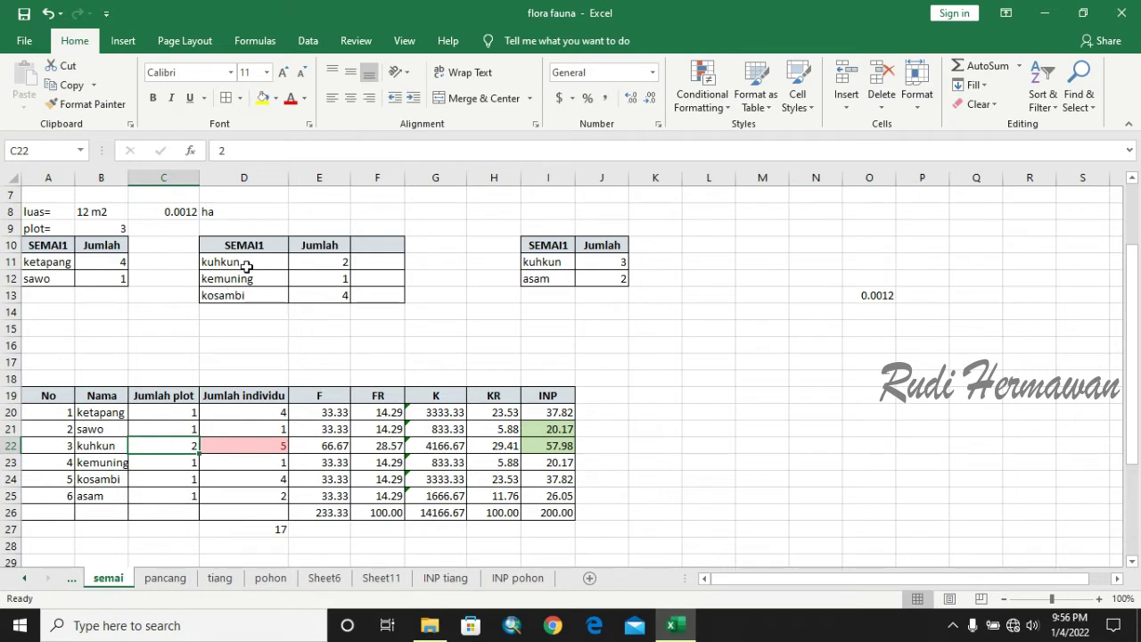
{"action": "left_click", "coordinate": [246, 266]}
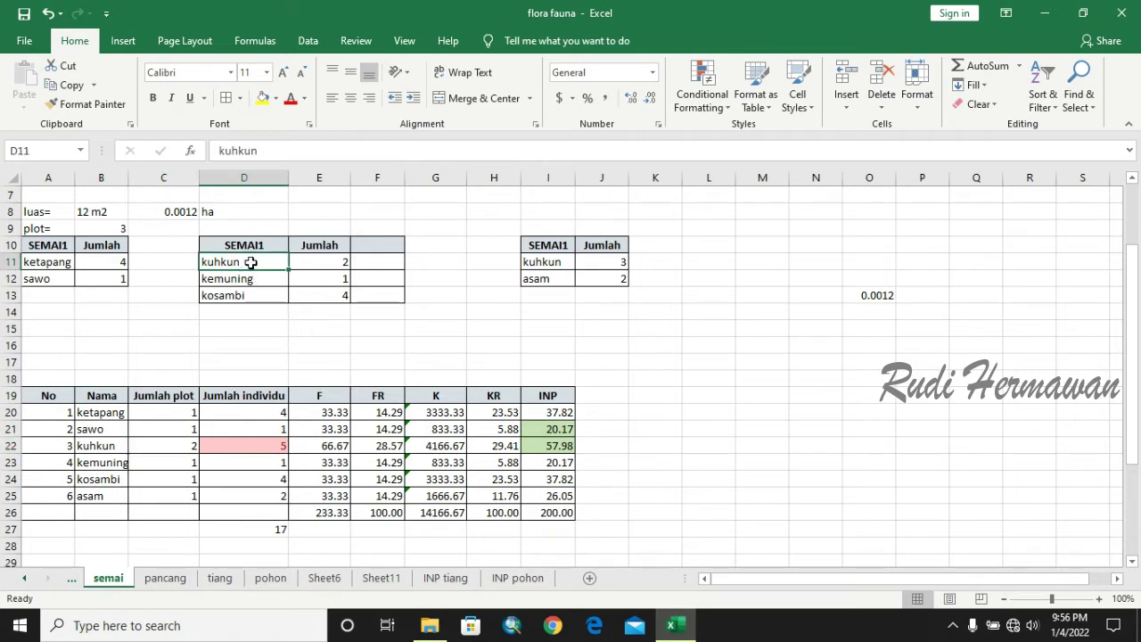
{"action": "left_click", "coordinate": [564, 258]}
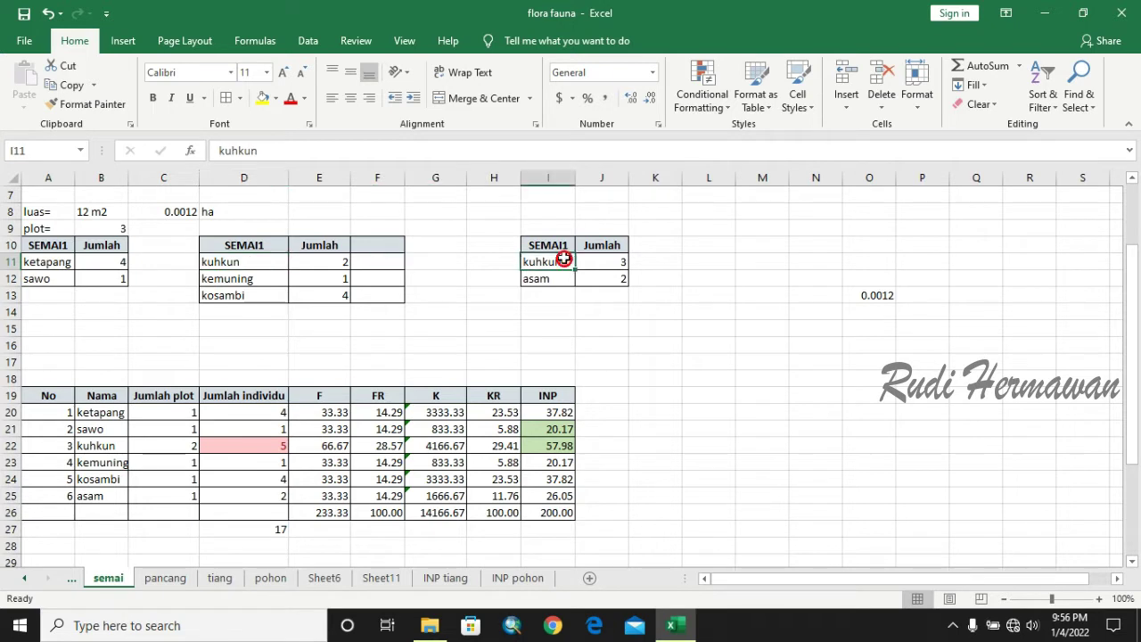
{"action": "left_click", "coordinate": [172, 445]}
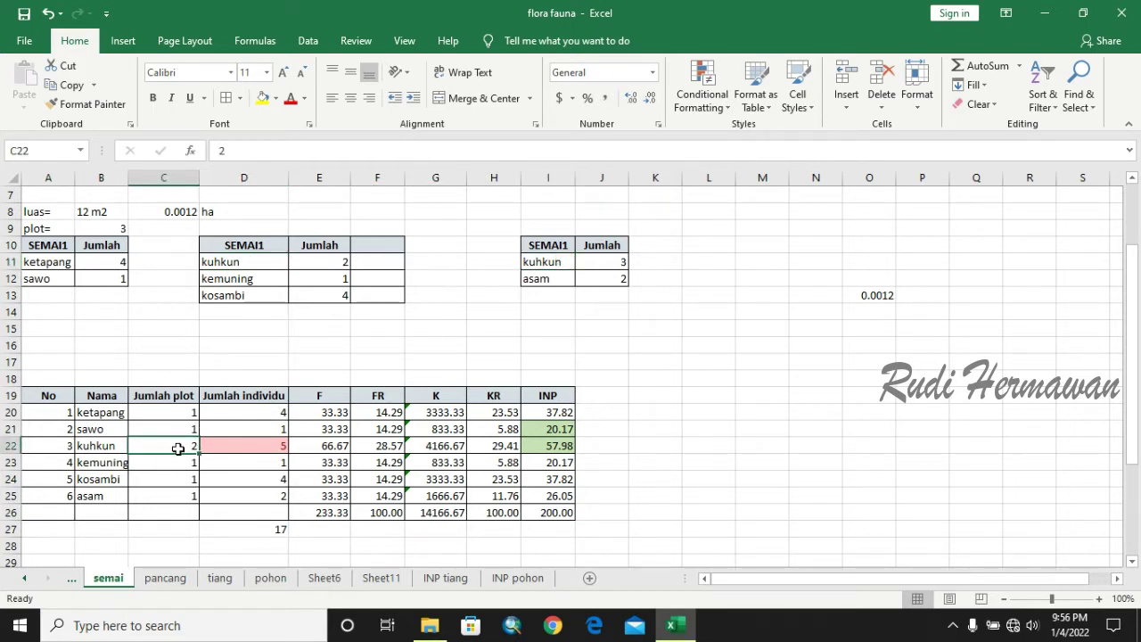
{"action": "left_click", "coordinate": [325, 446]}
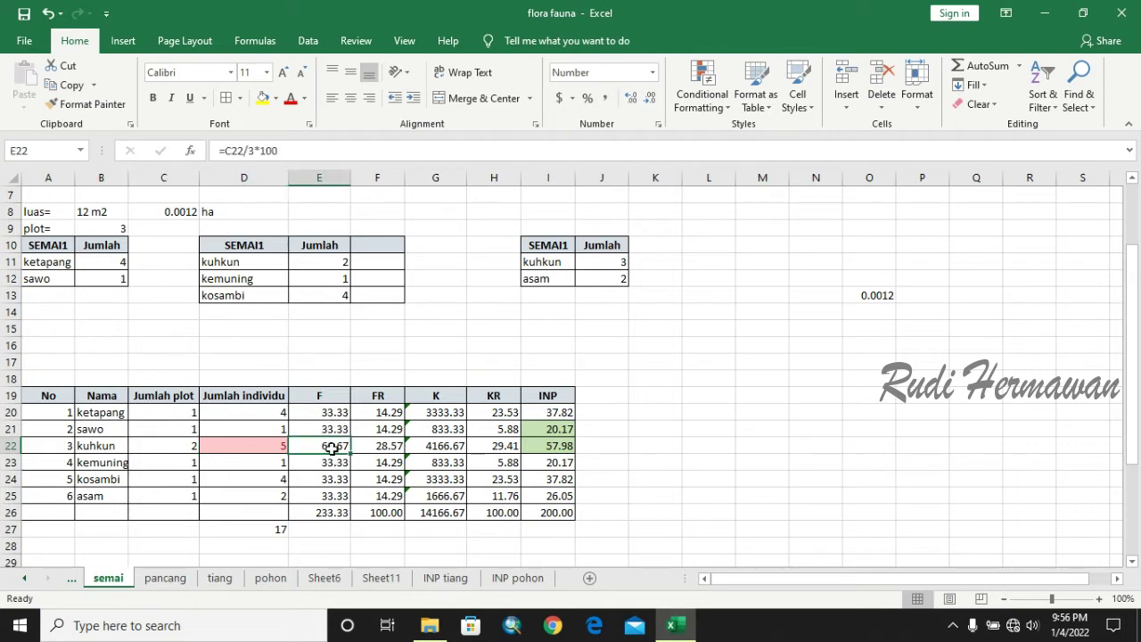
Examine the FR formulas for ketapang and kuhkun along with the F and FR totals in row 26
{"action": "left_click", "coordinate": [395, 397]}
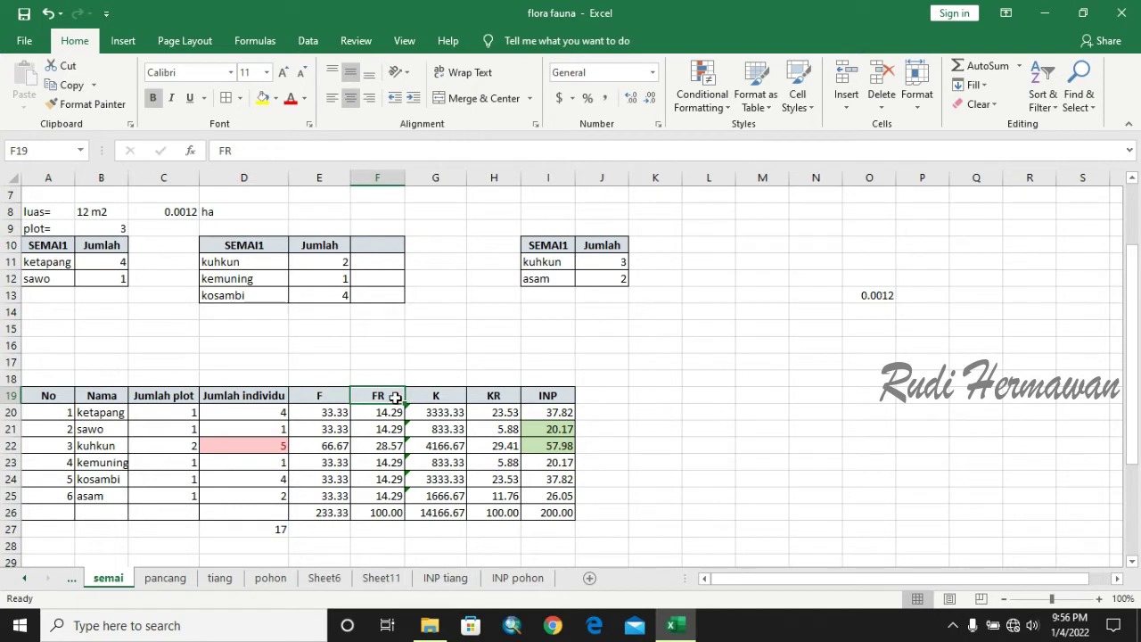
{"action": "left_click", "coordinate": [328, 414]}
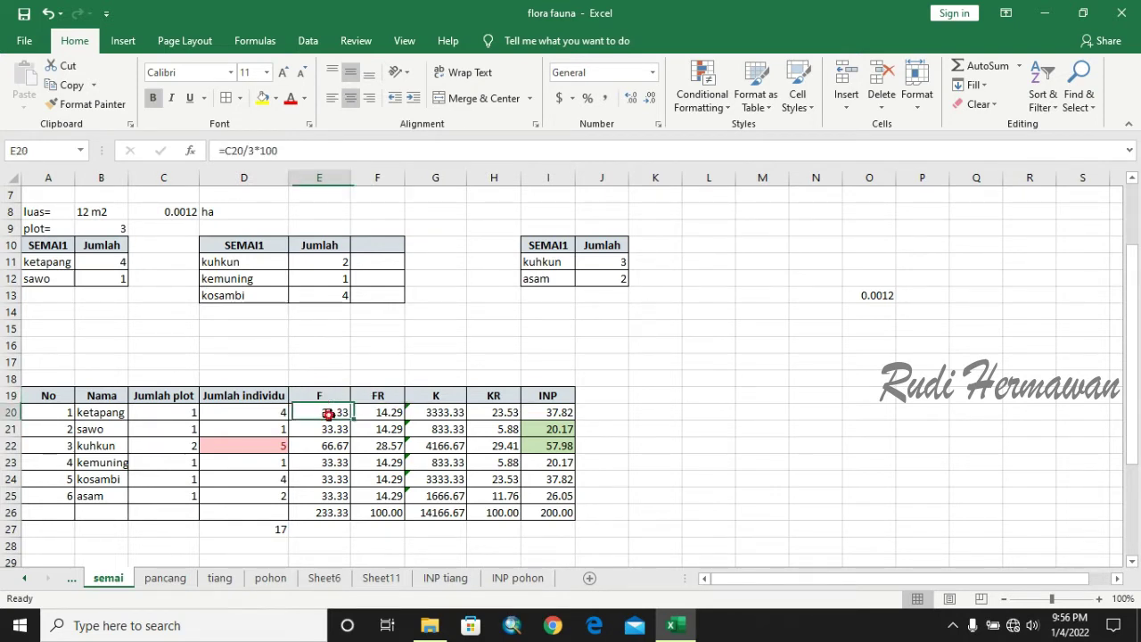
{"action": "left_click", "coordinate": [329, 511]}
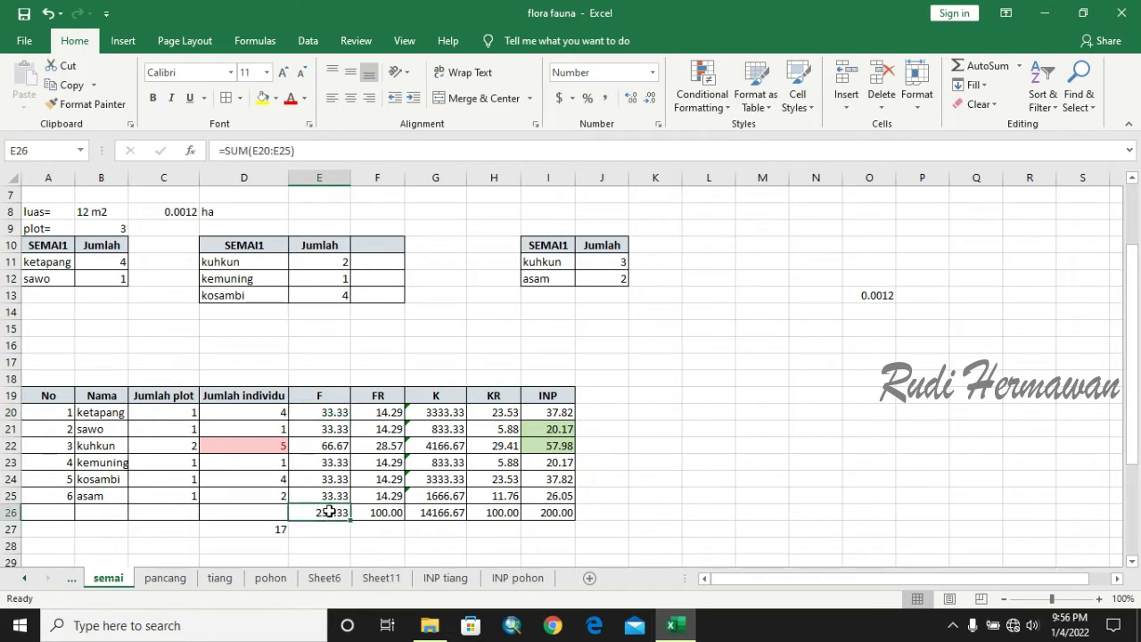
{"action": "left_click", "coordinate": [385, 415]}
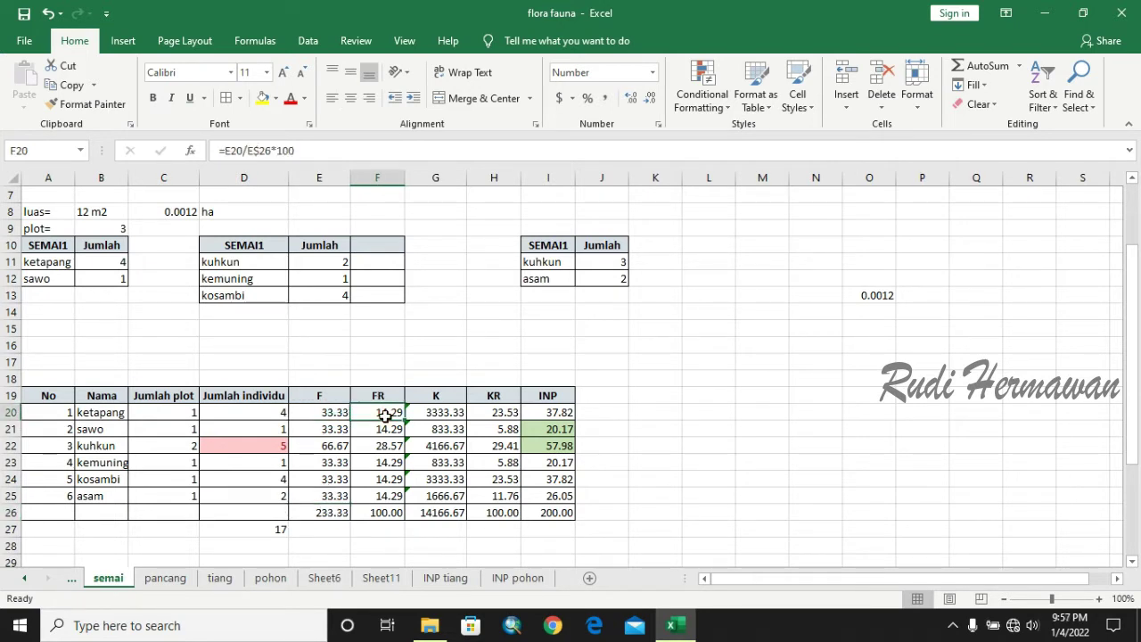
{"action": "left_click", "coordinate": [381, 511]}
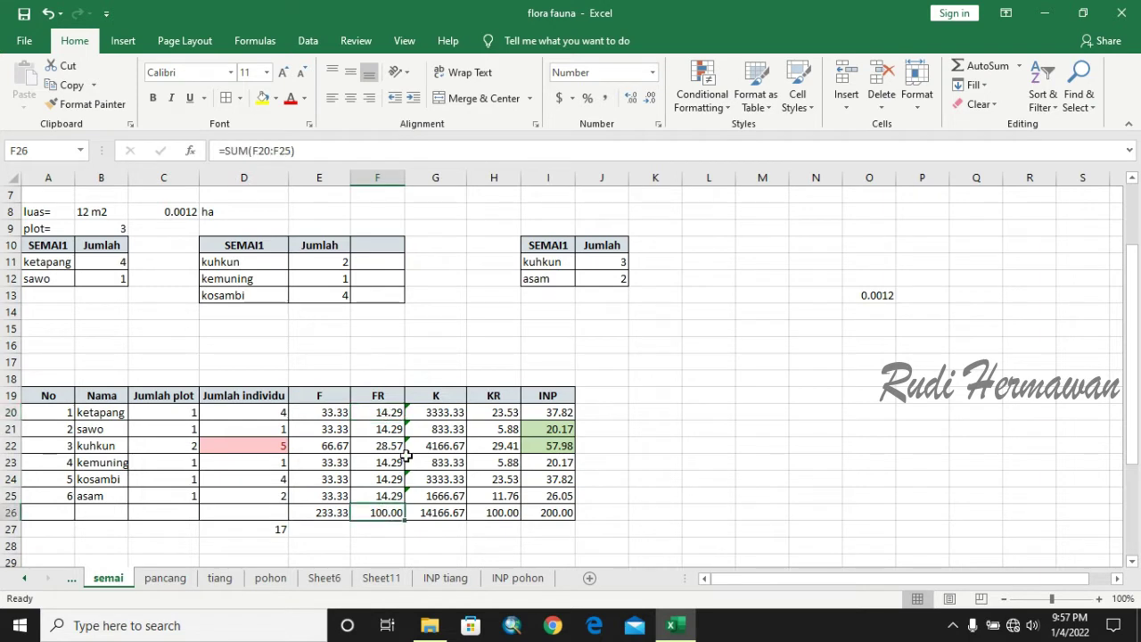
{"action": "left_click", "coordinate": [388, 446]}
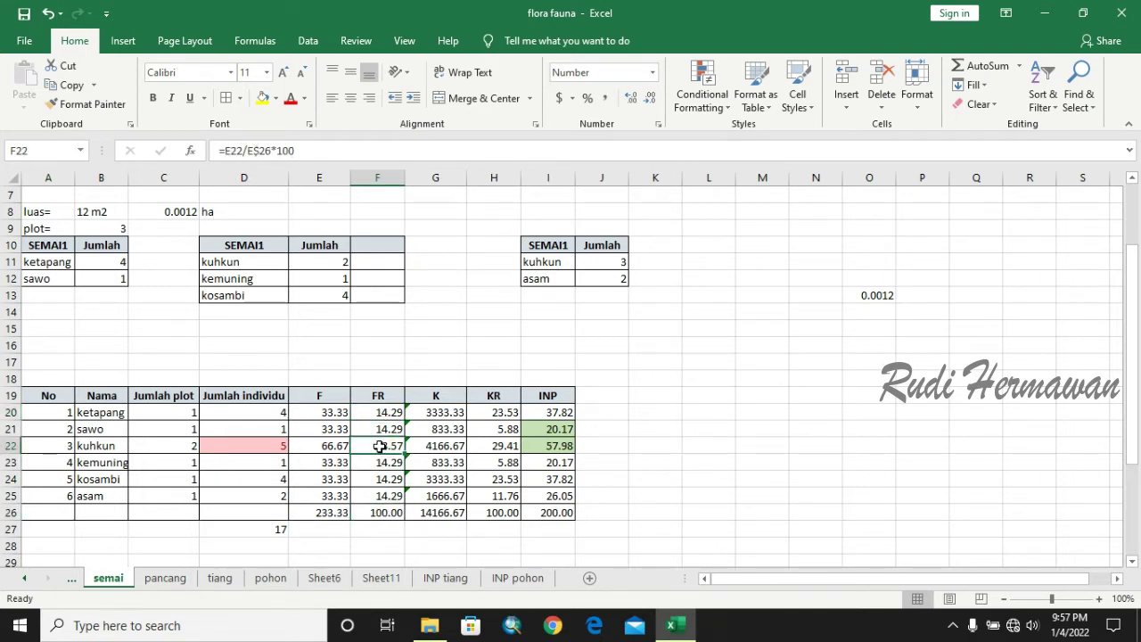
{"action": "left_click", "coordinate": [188, 448]}
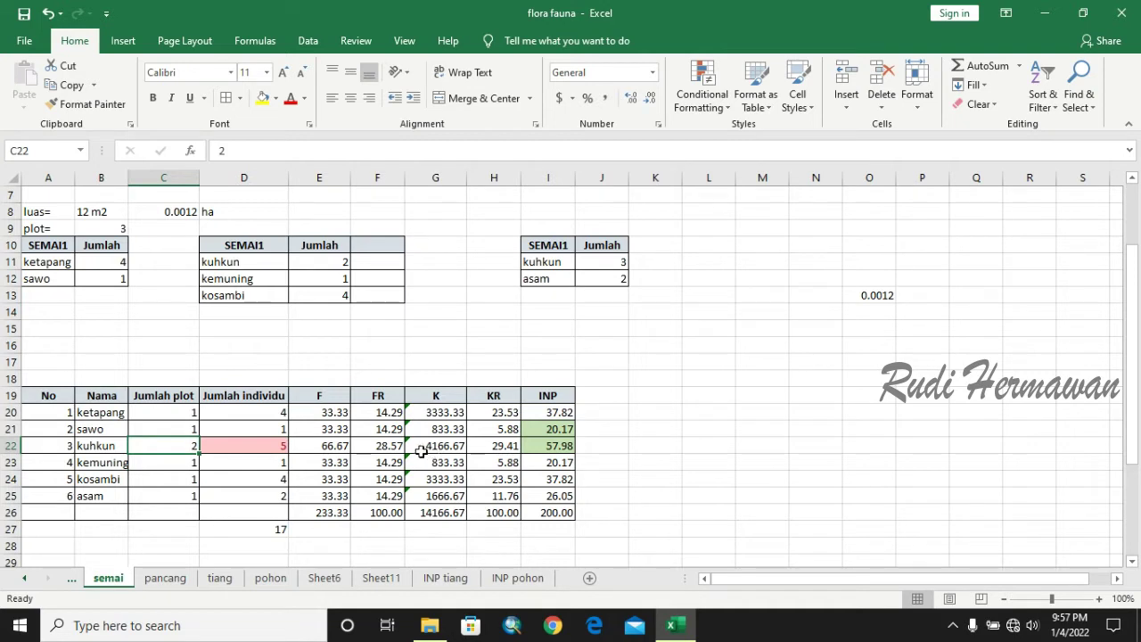
{"action": "left_click", "coordinate": [387, 446]}
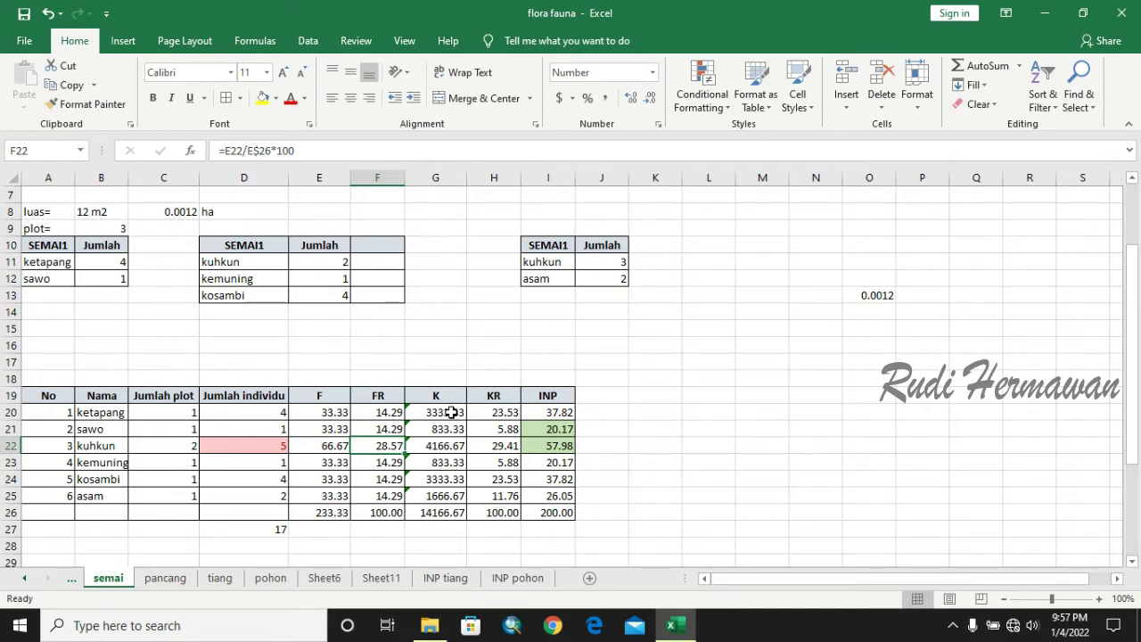
Examine how the K formula for ketapang in G20 uses its Jumlah individu and the plot area in hectares
{"action": "left_click", "coordinate": [267, 415]}
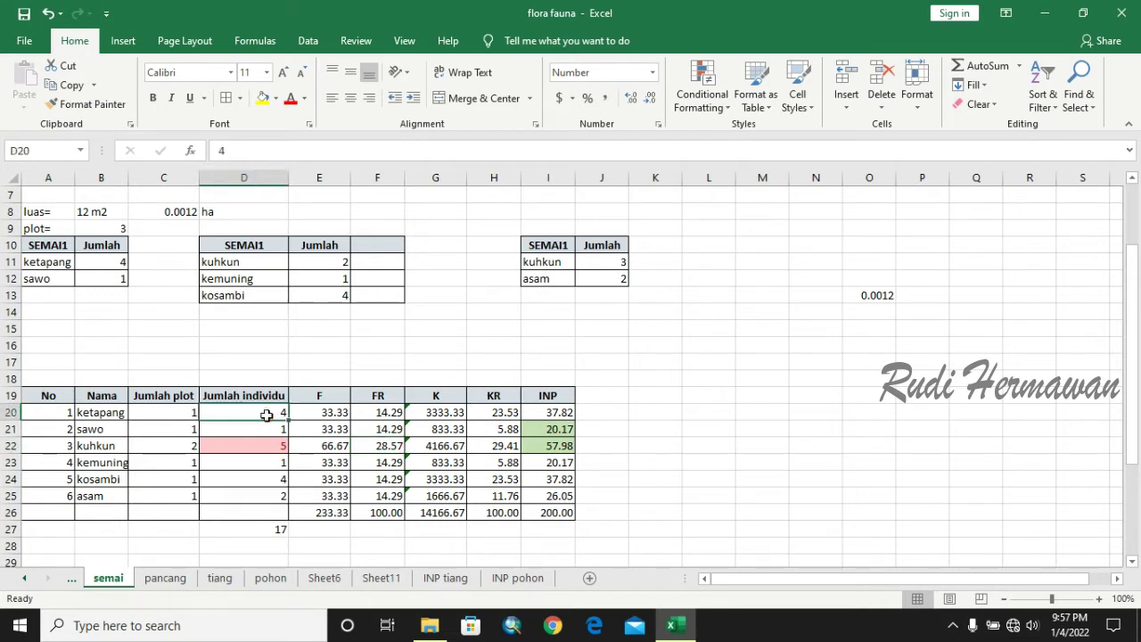
{"action": "left_click", "coordinate": [436, 415]}
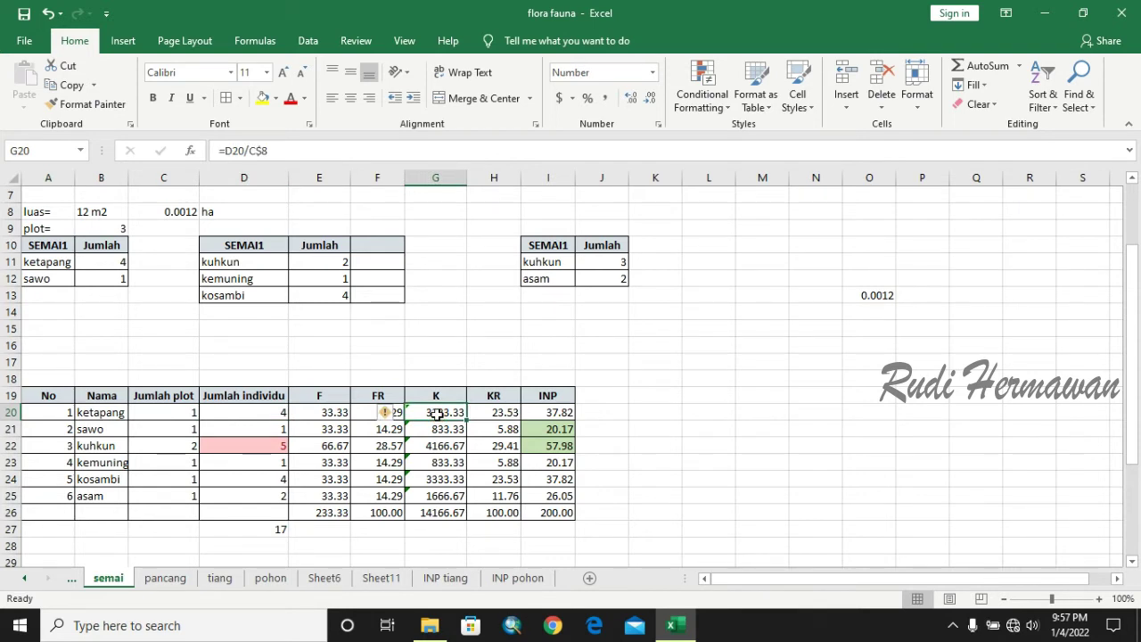
{"action": "double_click", "coordinate": [453, 412]}
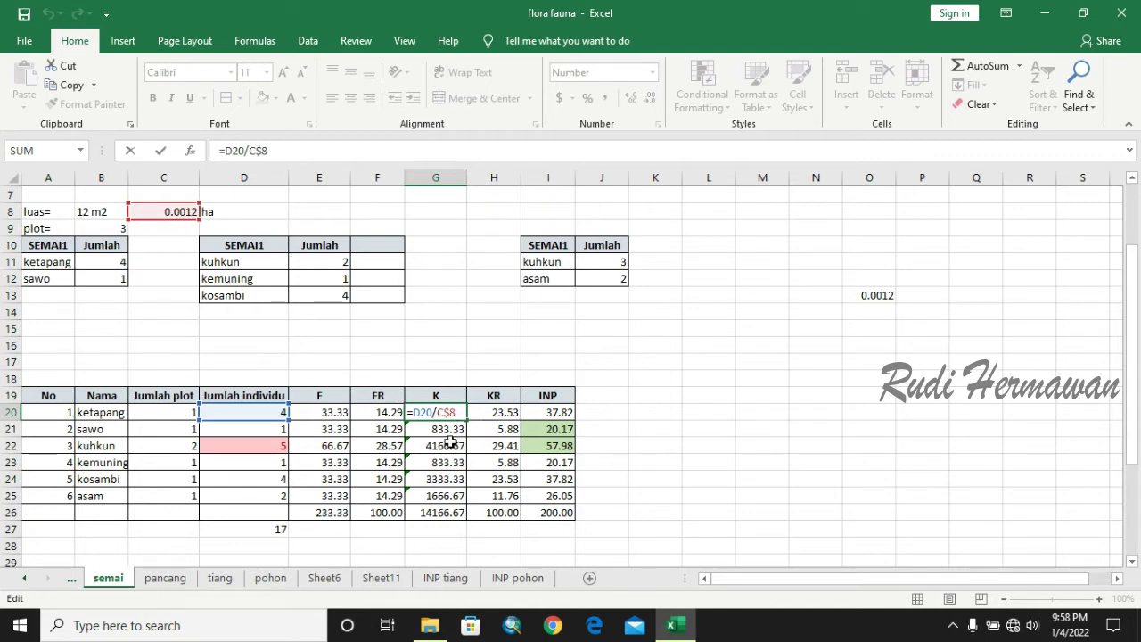
{"action": "key", "text": "Return"}
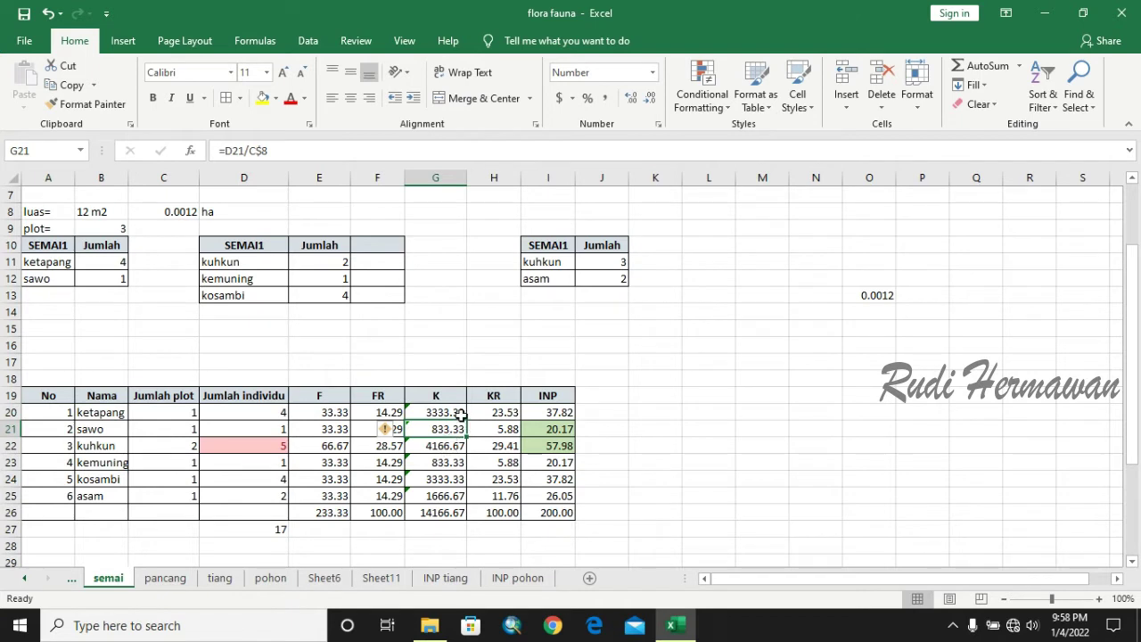
{"action": "left_click", "coordinate": [457, 412]}
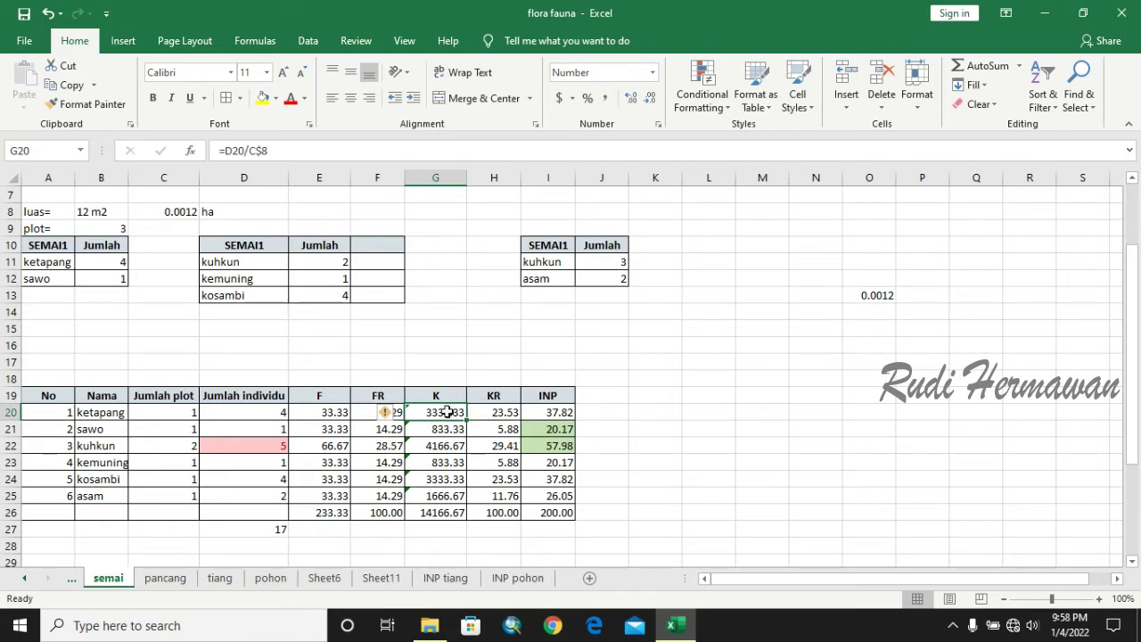
Examine how the KR formula for ketapang in H20 uses its K value and the K total
{"action": "left_click", "coordinate": [501, 414]}
{"action": "double_click", "coordinate": [501, 414]}
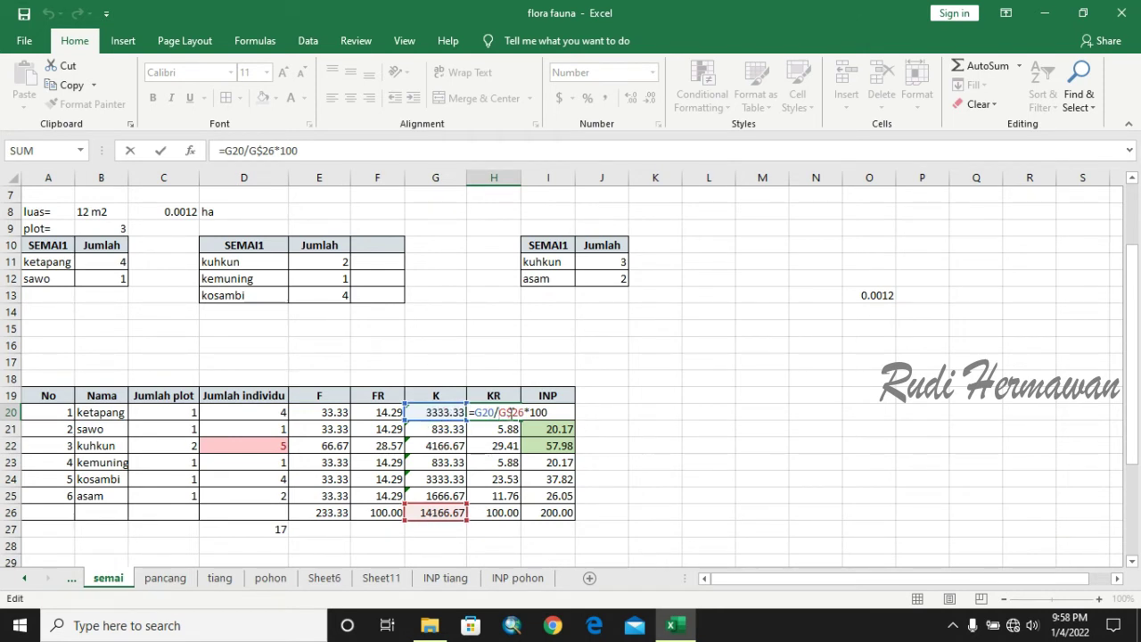
{"action": "key", "text": "Return"}
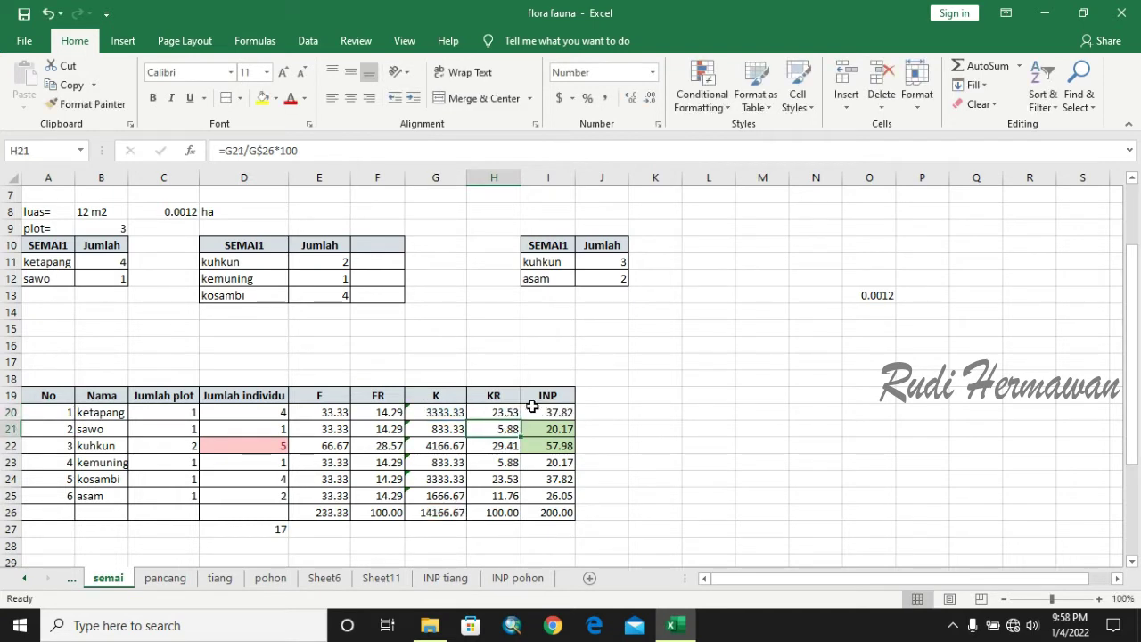
Examine how the INP formula for ketapang in I20 combines FR and KR, and check the INP total in row 26
{"action": "left_click", "coordinate": [541, 398]}
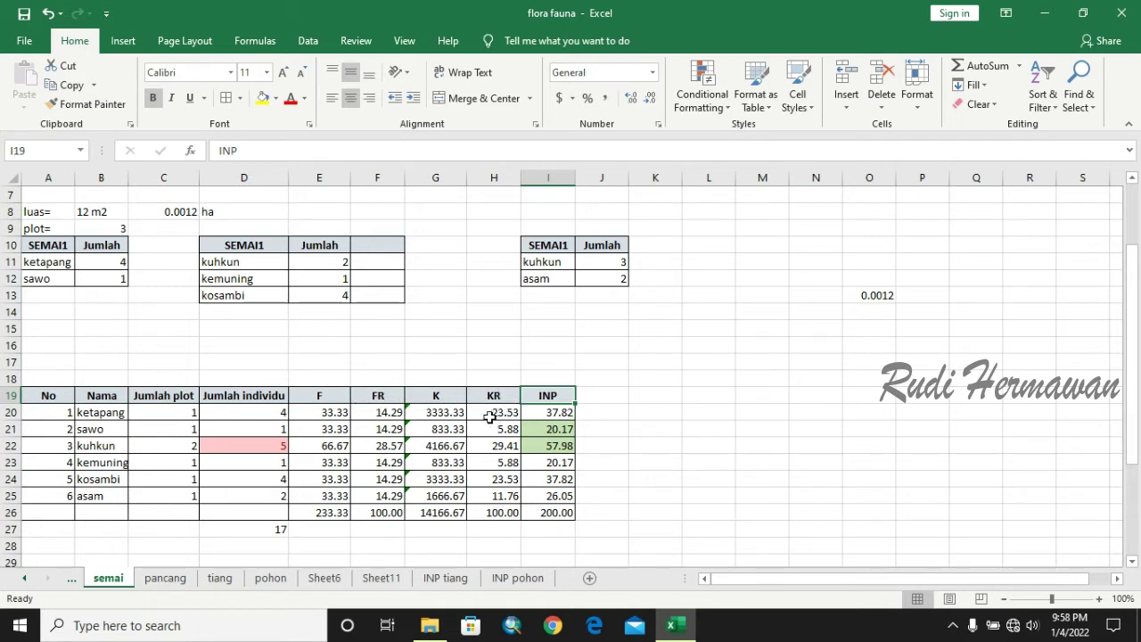
{"action": "double_click", "coordinate": [550, 414]}
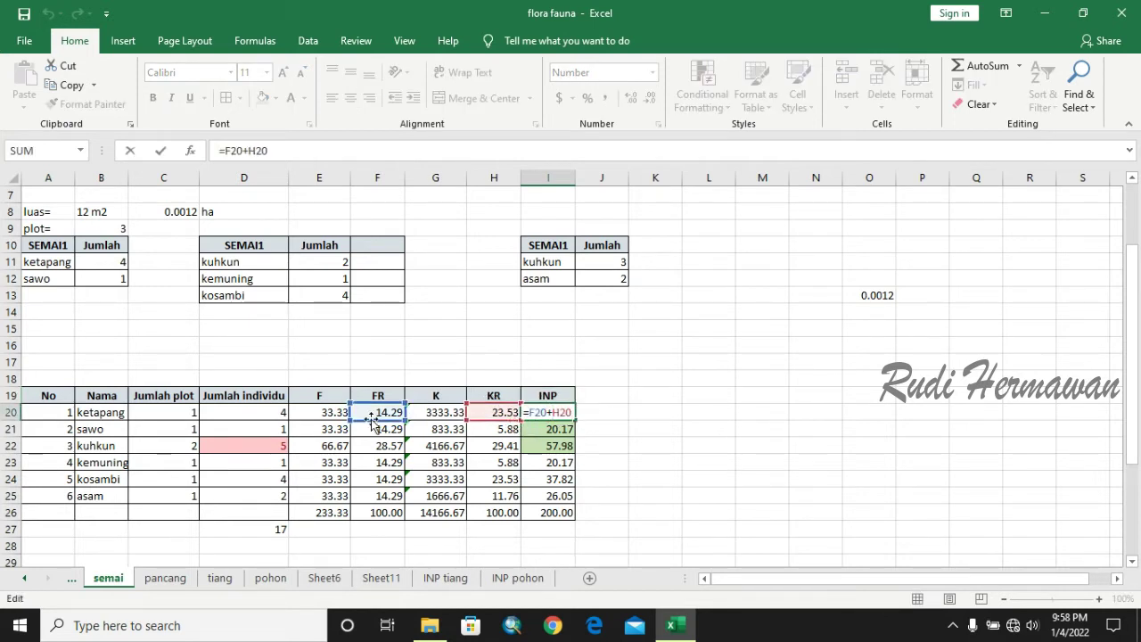
{"action": "left_click", "coordinate": [541, 428]}
{"action": "scroll", "coordinate": [647, 464], "scroll_direction": "down", "scroll_amount": 2}
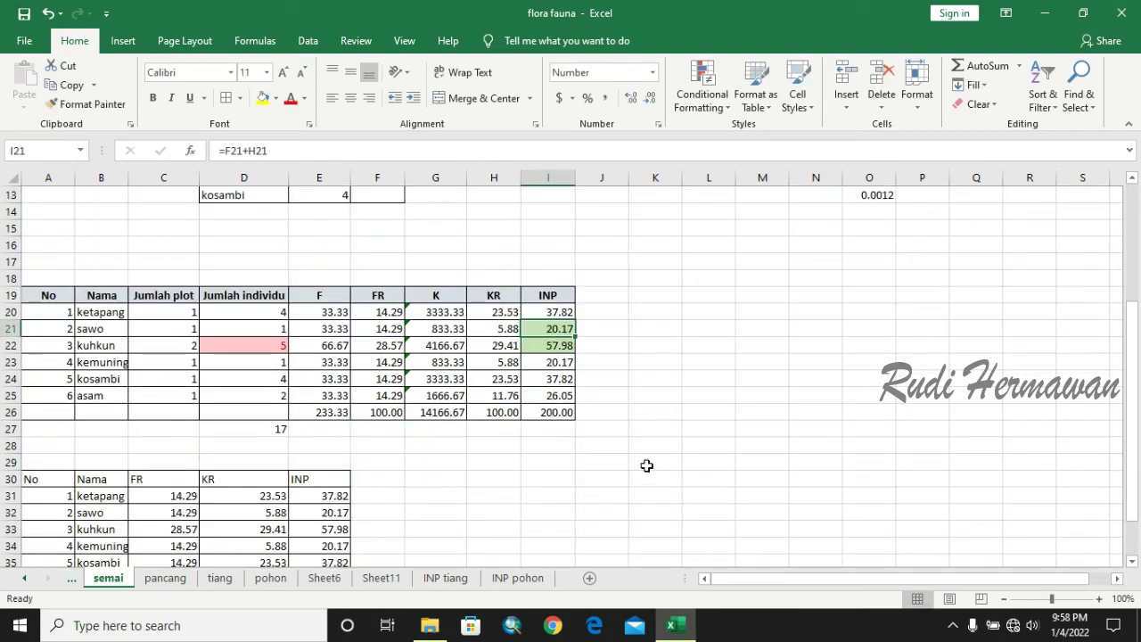
{"action": "left_click", "coordinate": [547, 419]}
{"action": "scroll", "coordinate": [535, 424], "scroll_direction": "up", "scroll_amount": 2}
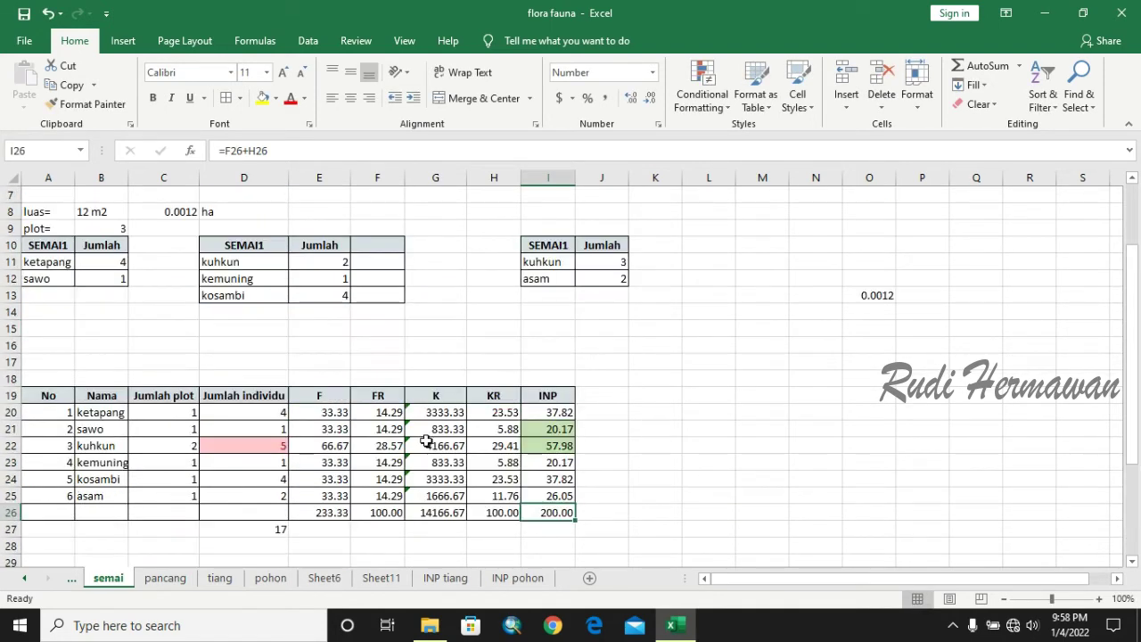
Review the three PANCANG1 plot tables and the summary table on the pancang sheet, including the K formula for kayu besi in G12
{"action": "left_click", "coordinate": [153, 579]}
{"action": "scroll", "coordinate": [466, 438], "scroll_direction": "up", "scroll_amount": 4}
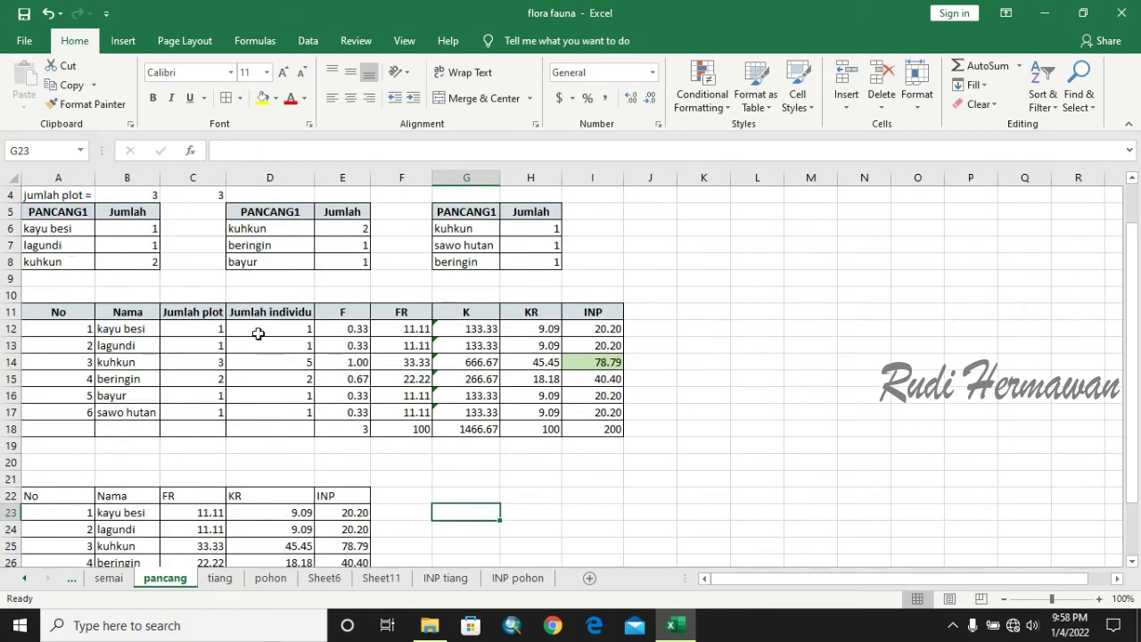
{"action": "left_click", "coordinate": [143, 229]}
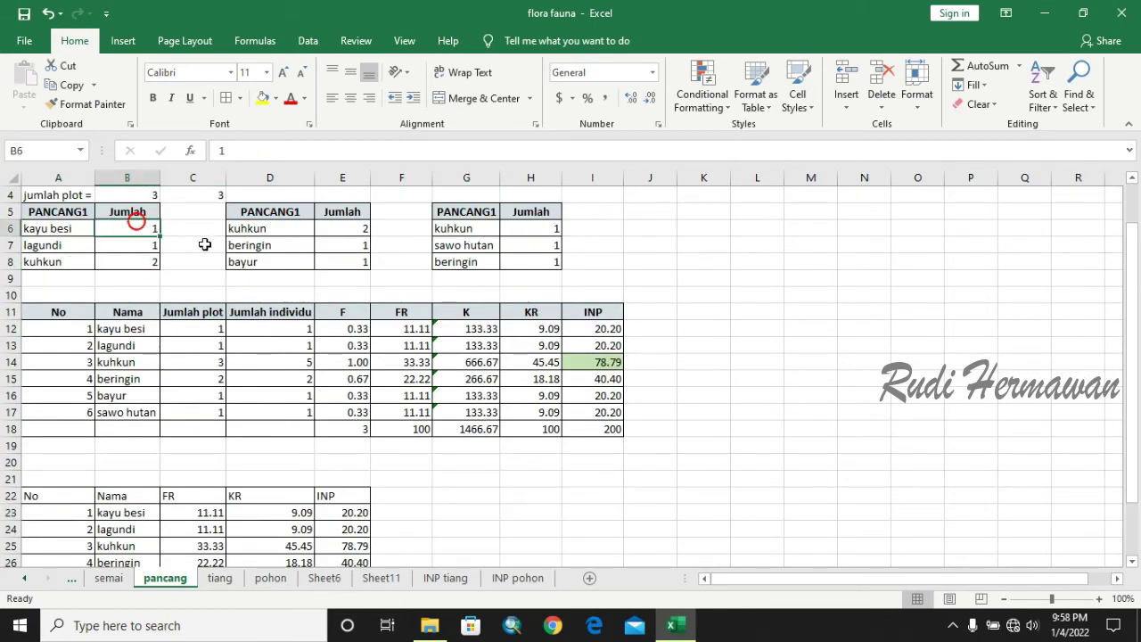
{"action": "scroll", "coordinate": [205, 246], "scroll_direction": "up", "scroll_amount": 1}
{"action": "scroll", "coordinate": [205, 246], "scroll_direction": "up", "scroll_amount": 1}
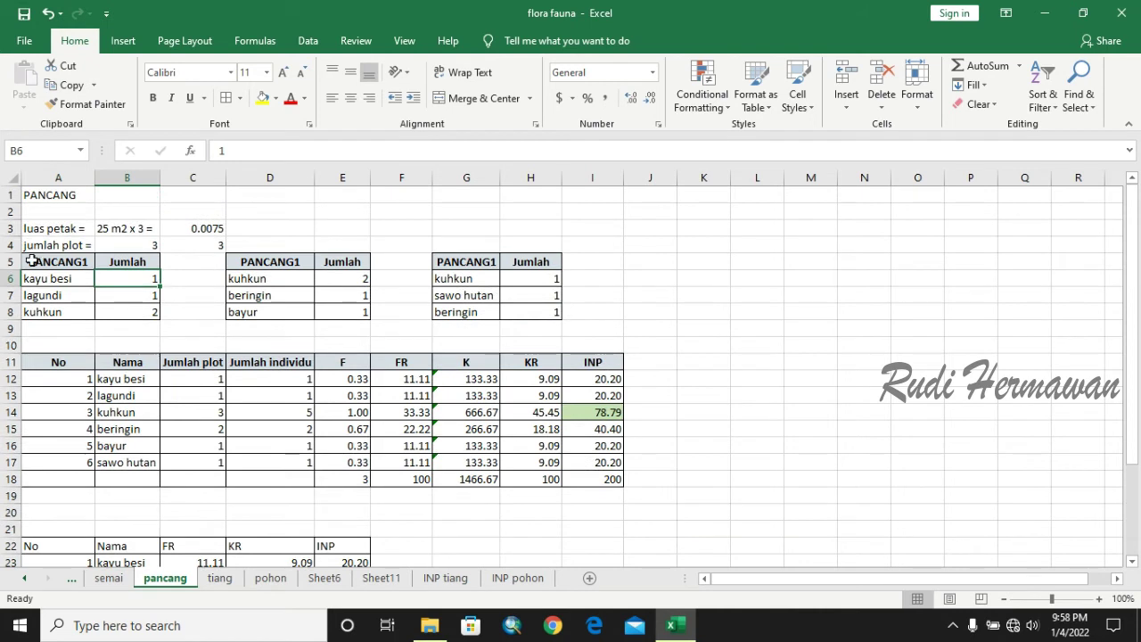
{"action": "left_click", "coordinate": [261, 256]}
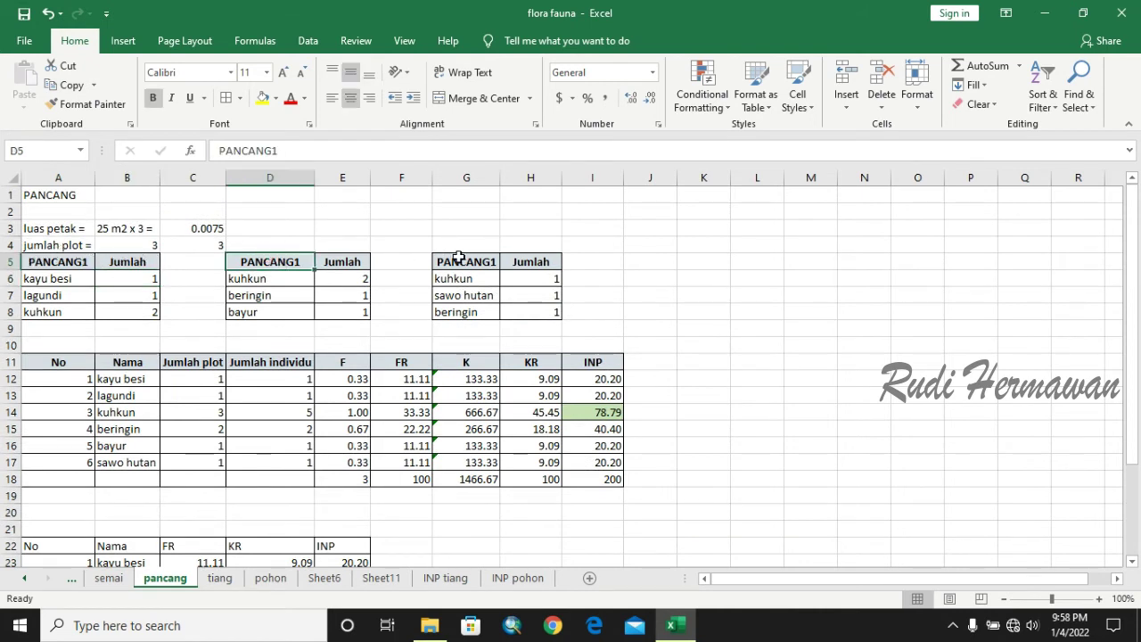
{"action": "left_click", "coordinate": [458, 258]}
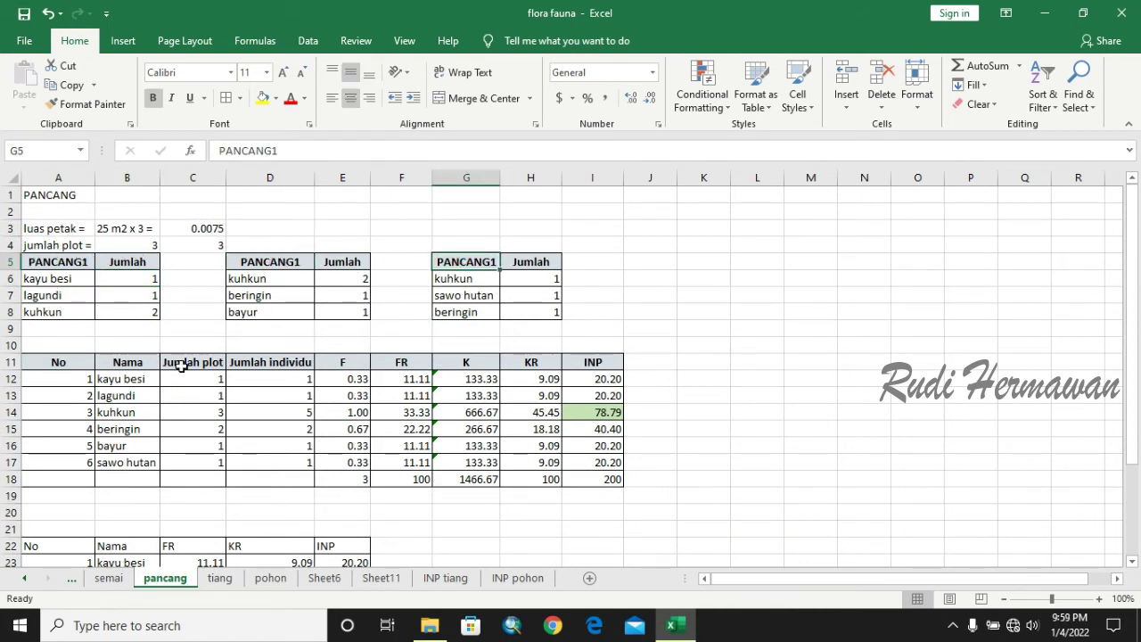
{"action": "left_click", "coordinate": [94, 464]}
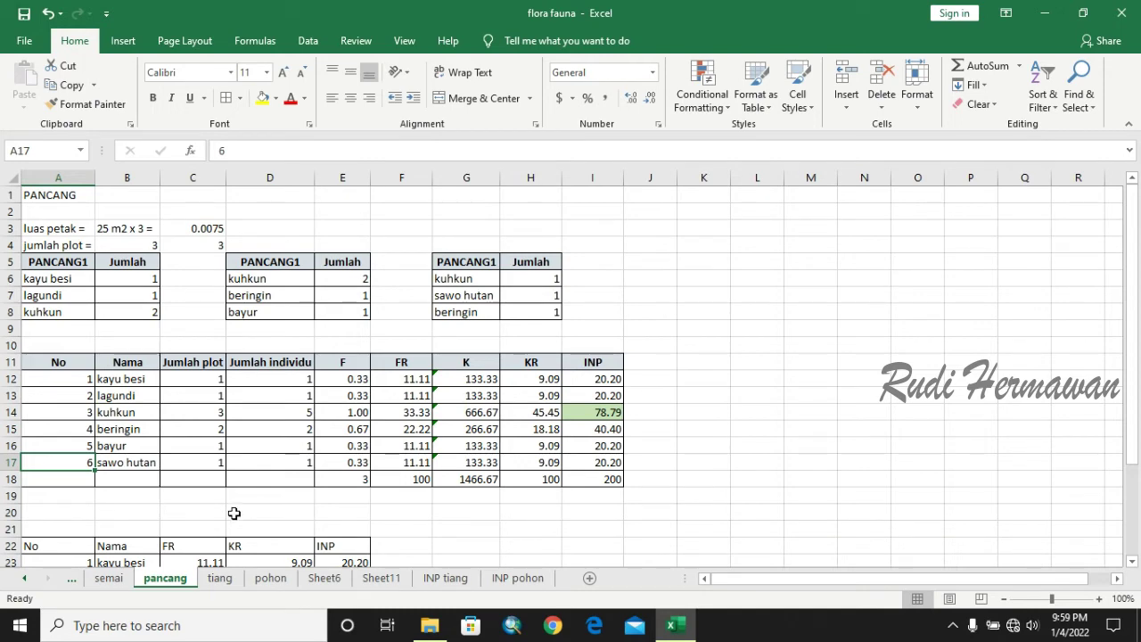
{"action": "left_click", "coordinate": [477, 381]}
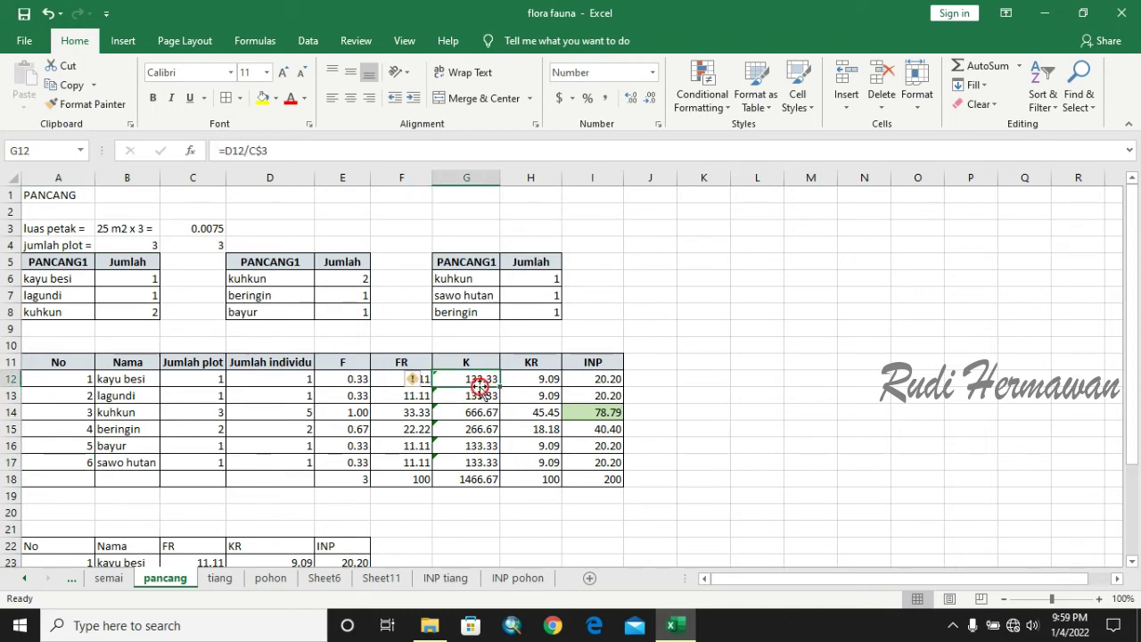
Review the plot 1 species list and the k and tbc columns on the tiang sheet
{"action": "left_click", "coordinate": [220, 578]}
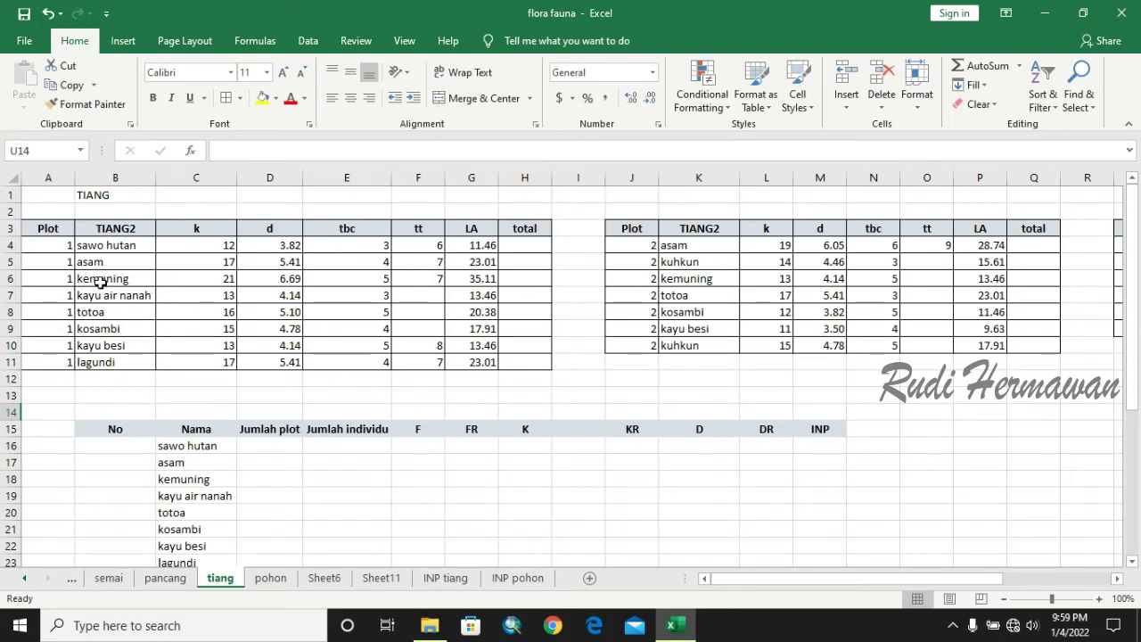
{"action": "left_click", "coordinate": [87, 364]}
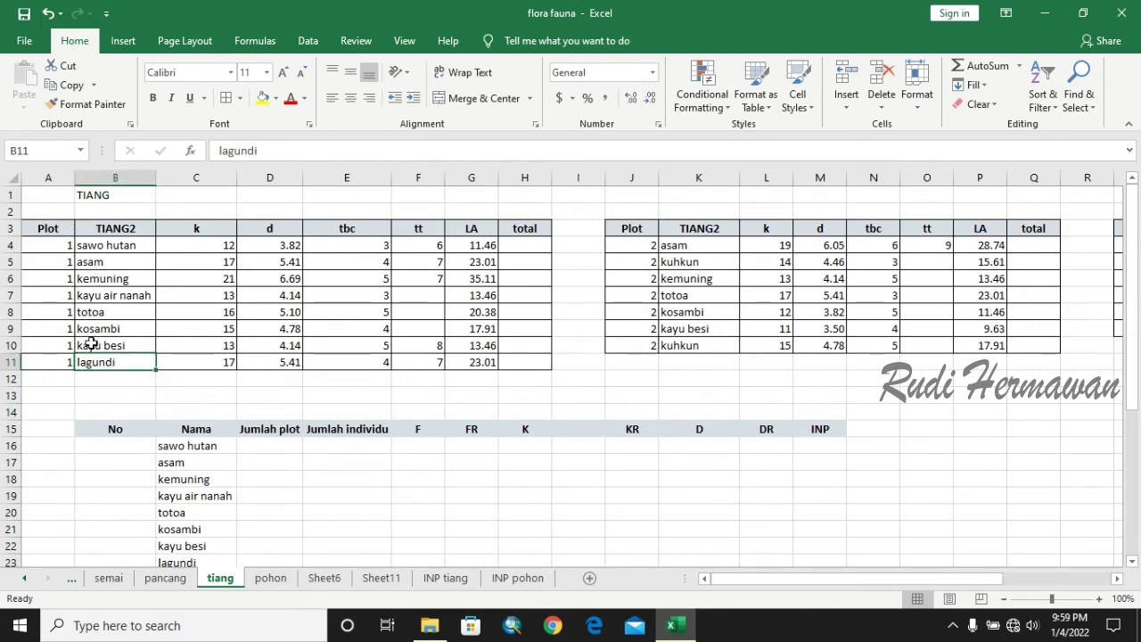
{"action": "left_click", "coordinate": [126, 272]}
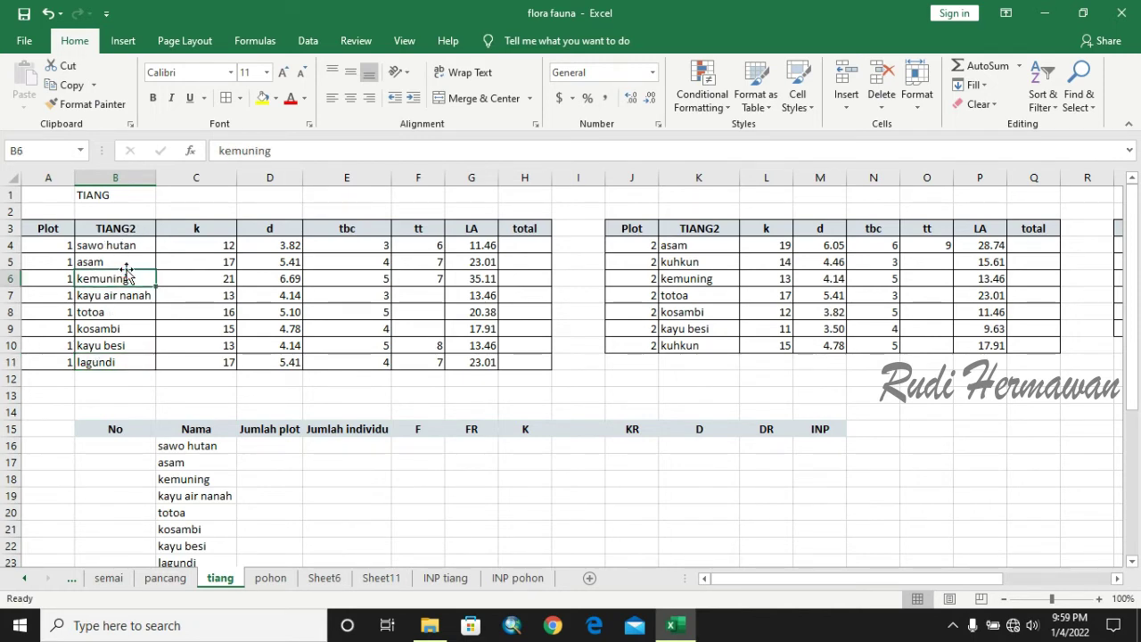
{"action": "left_click", "coordinate": [109, 250]}
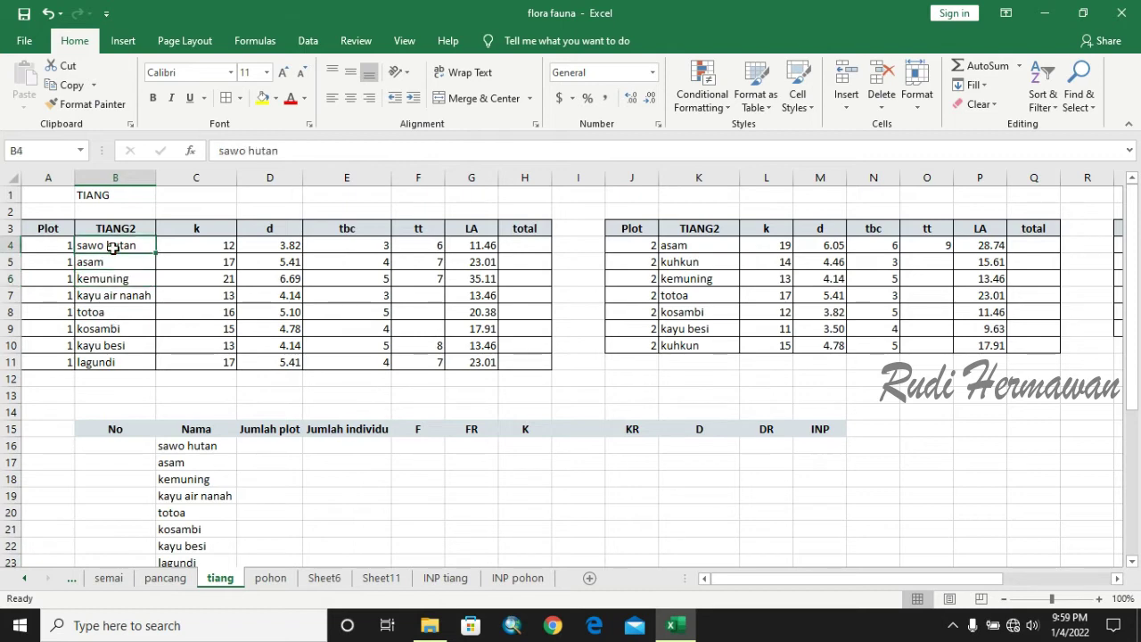
{"action": "left_click", "coordinate": [218, 253]}
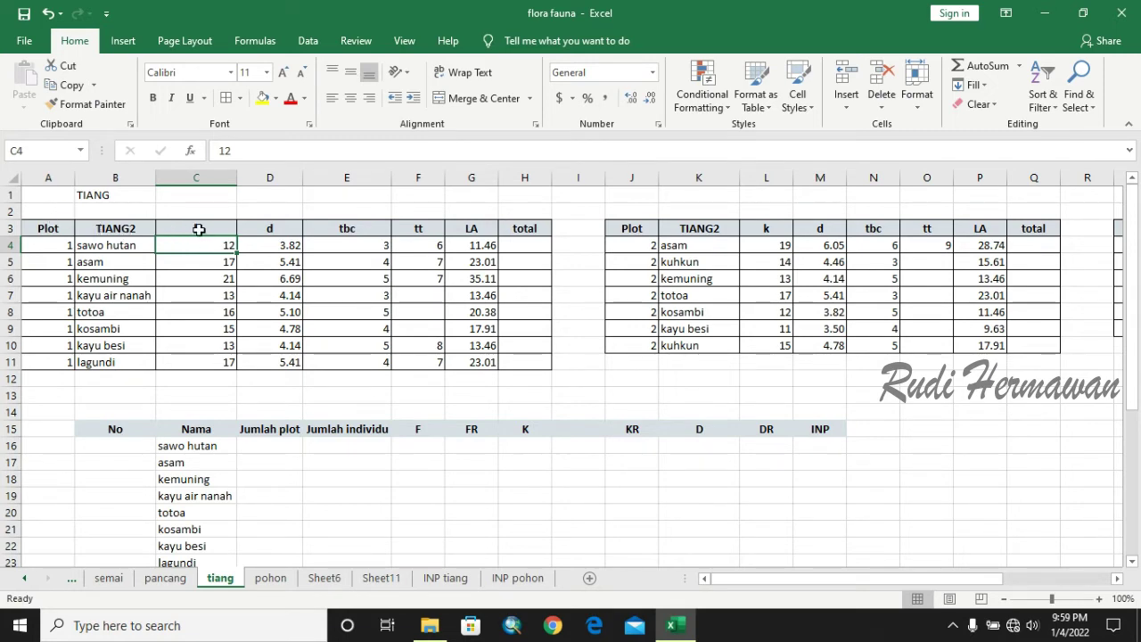
{"action": "left_click", "coordinate": [199, 229]}
{"action": "left_click", "coordinate": [365, 228]}
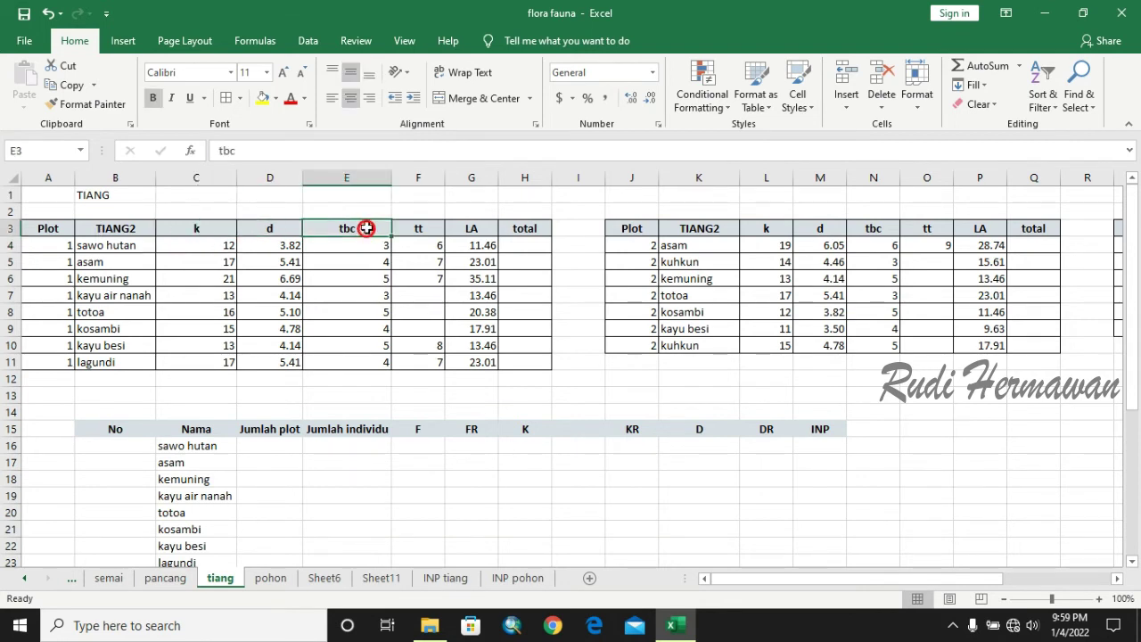
Examine the d formula for sawo hutan in D4 of the tiang plot 1 table, alongside its tbc value
{"action": "left_click", "coordinate": [275, 228]}
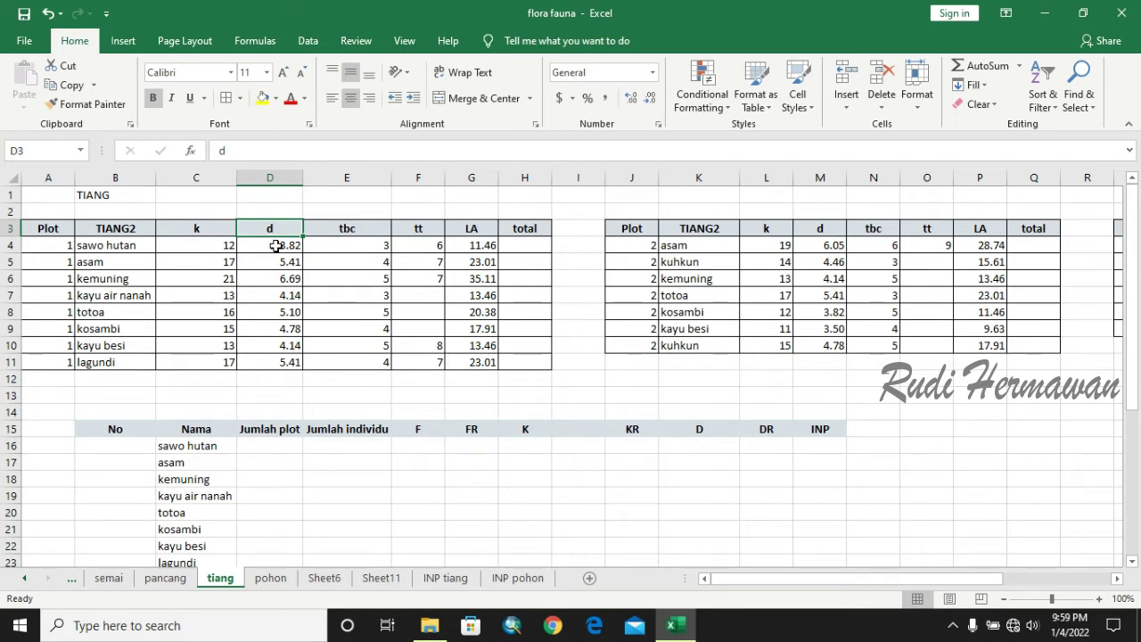
{"action": "left_click", "coordinate": [275, 245]}
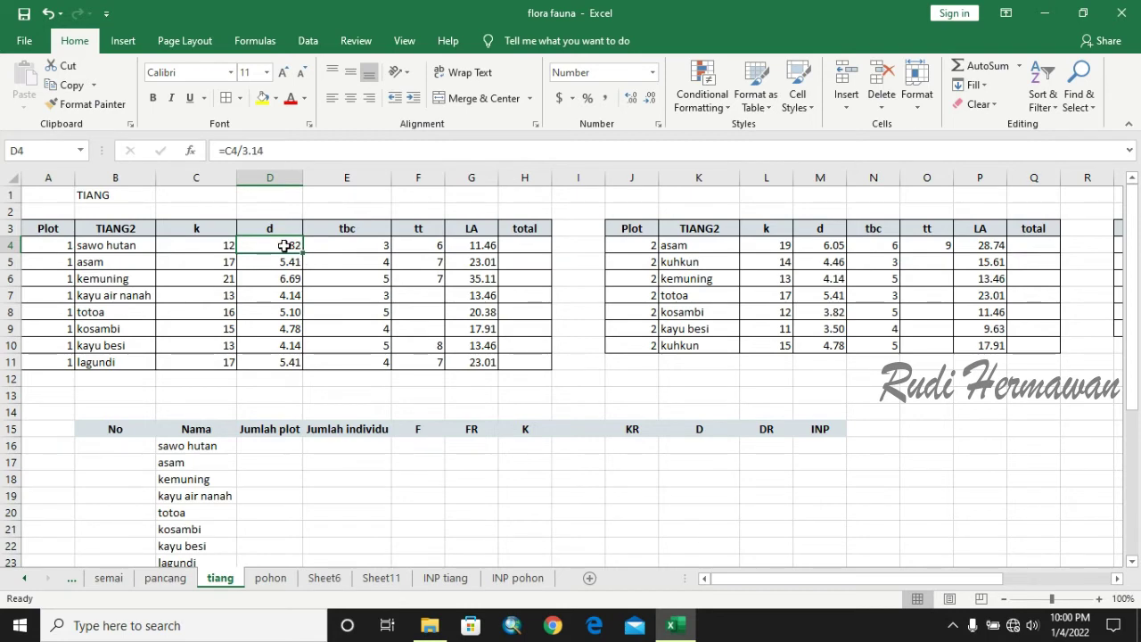
{"action": "left_click", "coordinate": [369, 245]}
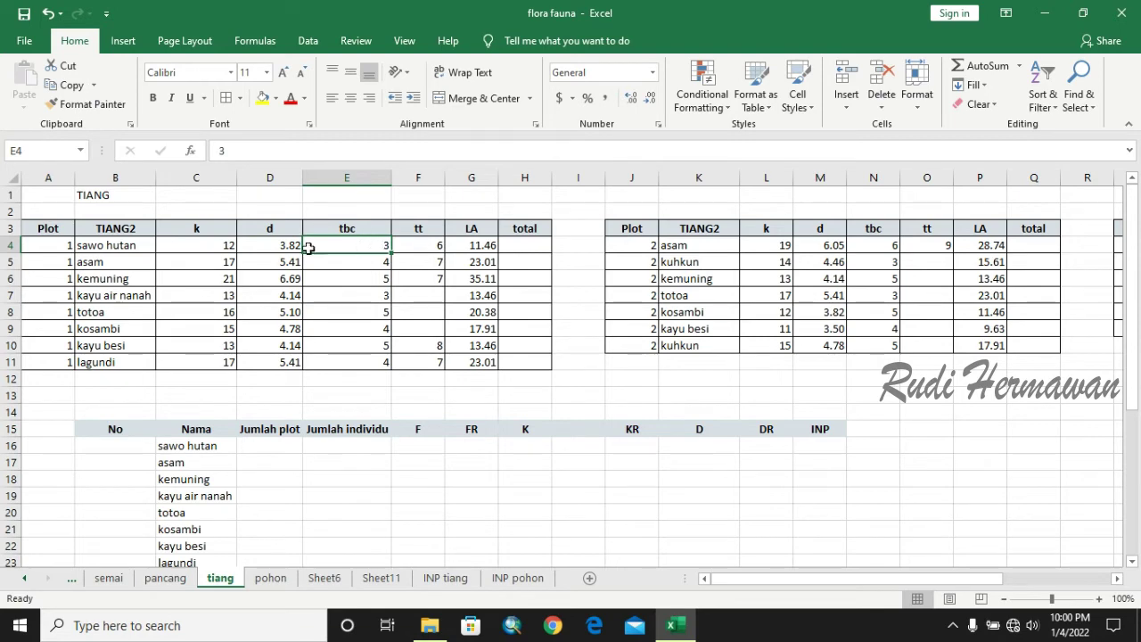
{"action": "left_click", "coordinate": [272, 246]}
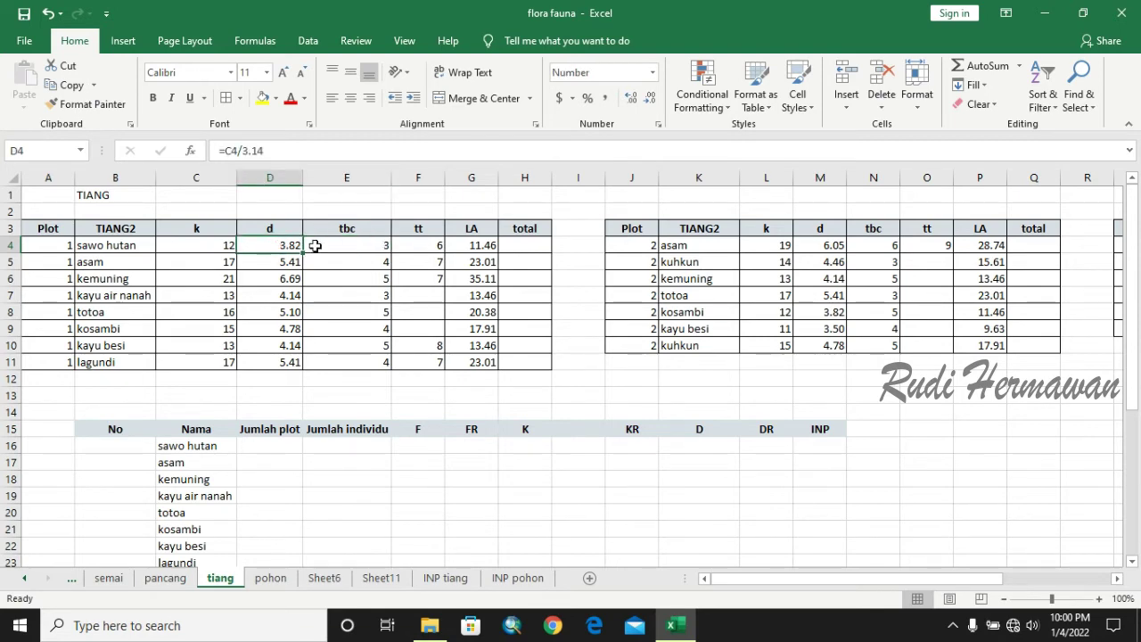
{"action": "left_click", "coordinate": [382, 246]}
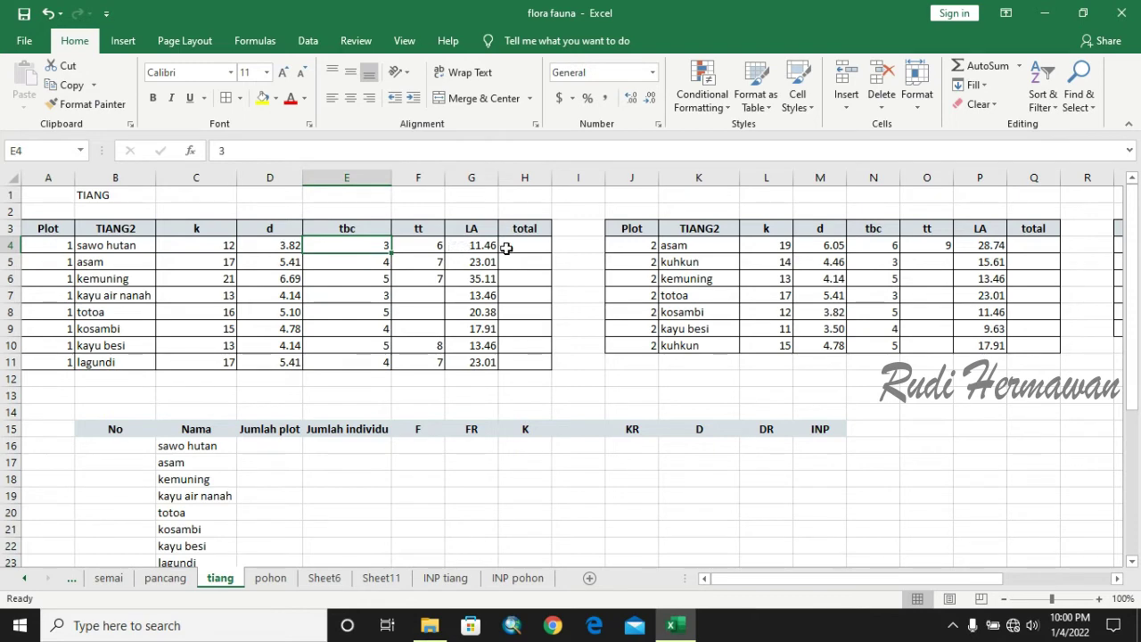
Examine how the d formula for asam in M4 of the plot 2 table derives from its k value
{"action": "left_click", "coordinate": [677, 251]}
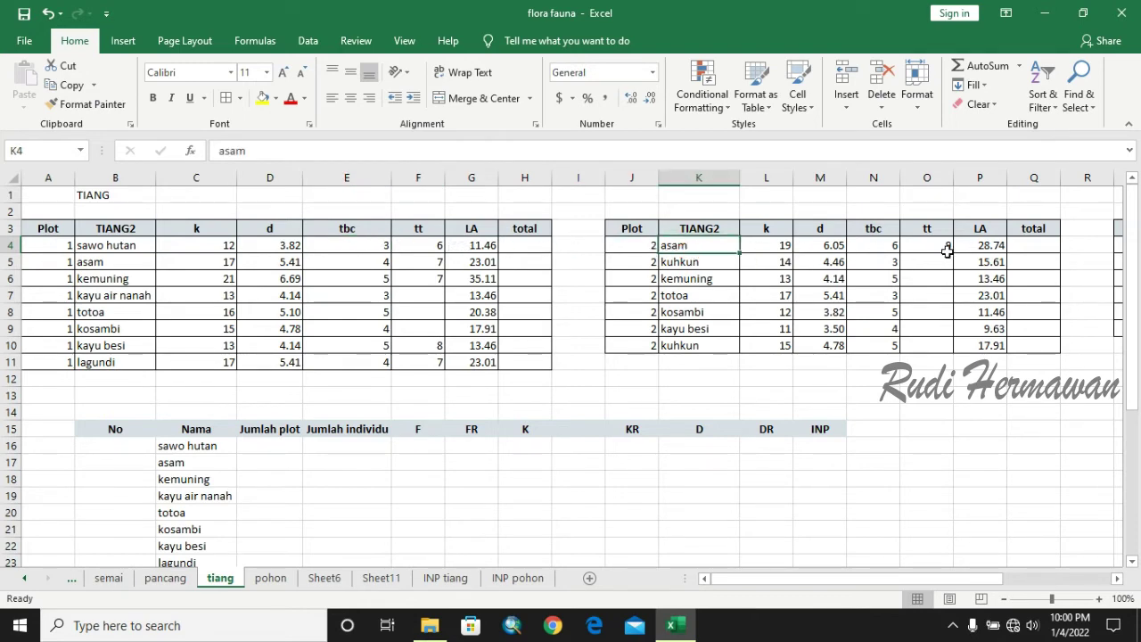
{"action": "left_click", "coordinate": [831, 253]}
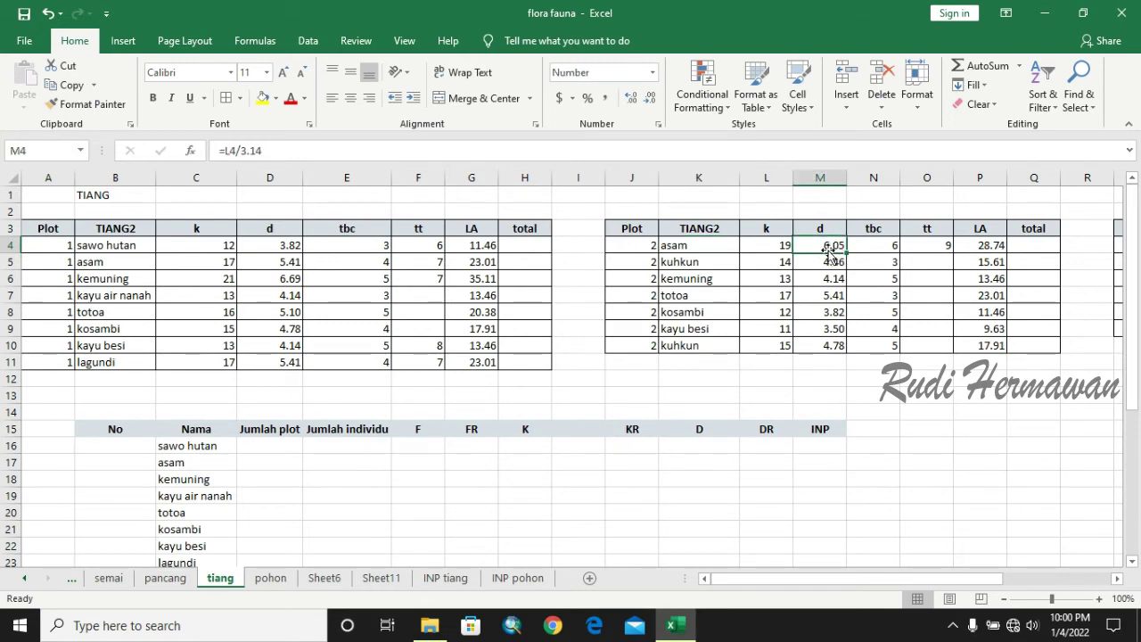
{"action": "left_click", "coordinate": [769, 231]}
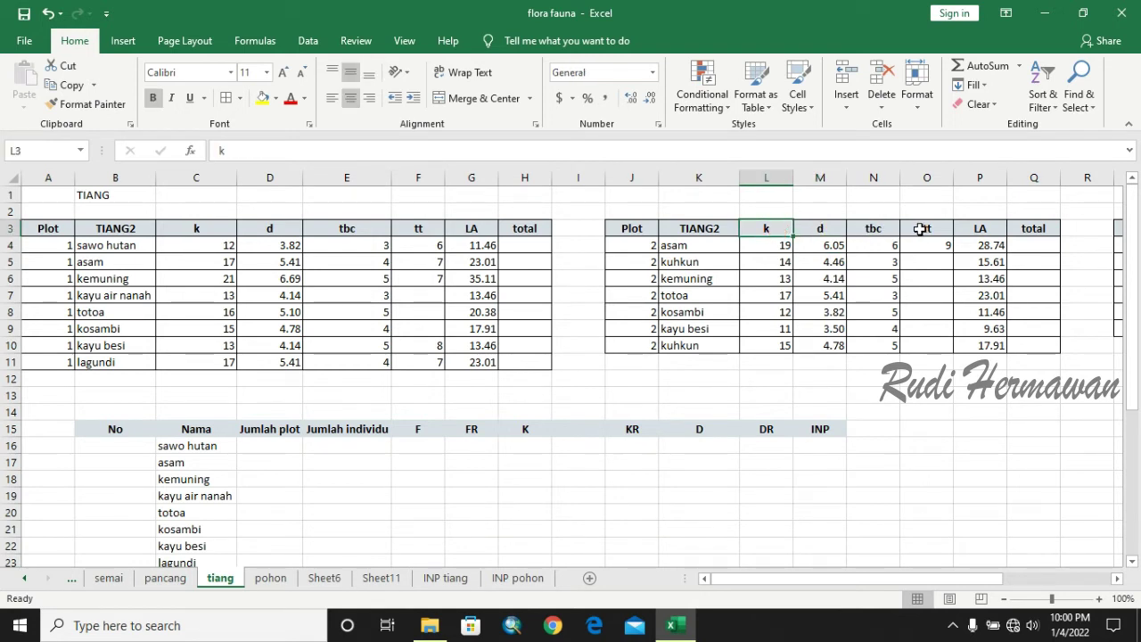
{"action": "left_click", "coordinate": [813, 249]}
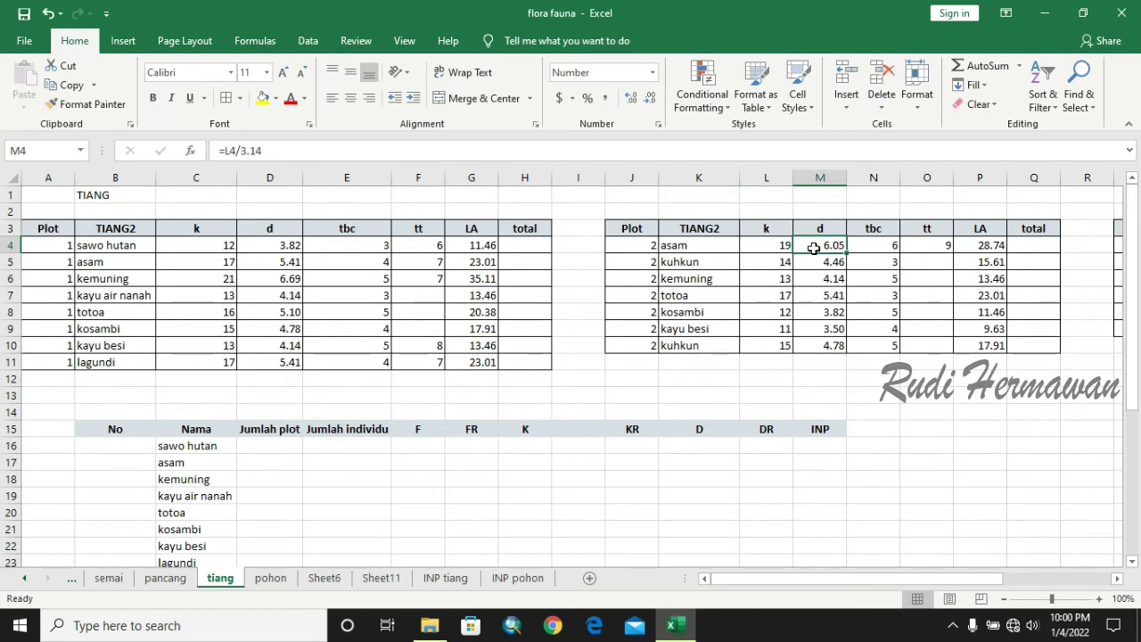
Examine how the LA formula for asam in P4 of the plot 2 table uses its d value
{"action": "left_click", "coordinate": [984, 246]}
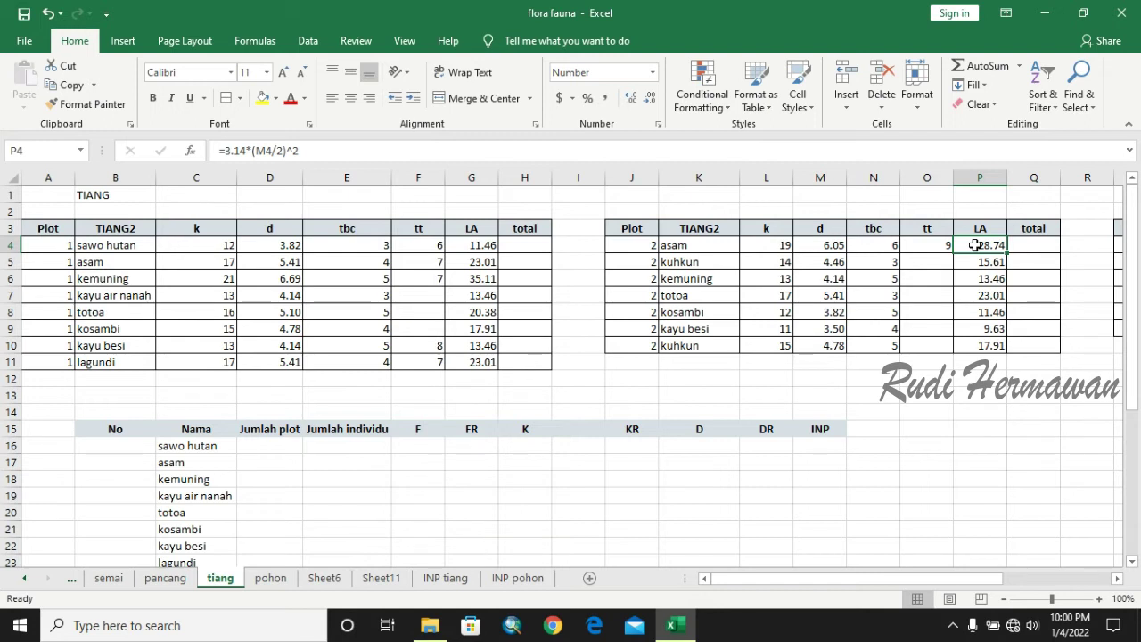
{"action": "double_click", "coordinate": [976, 245]}
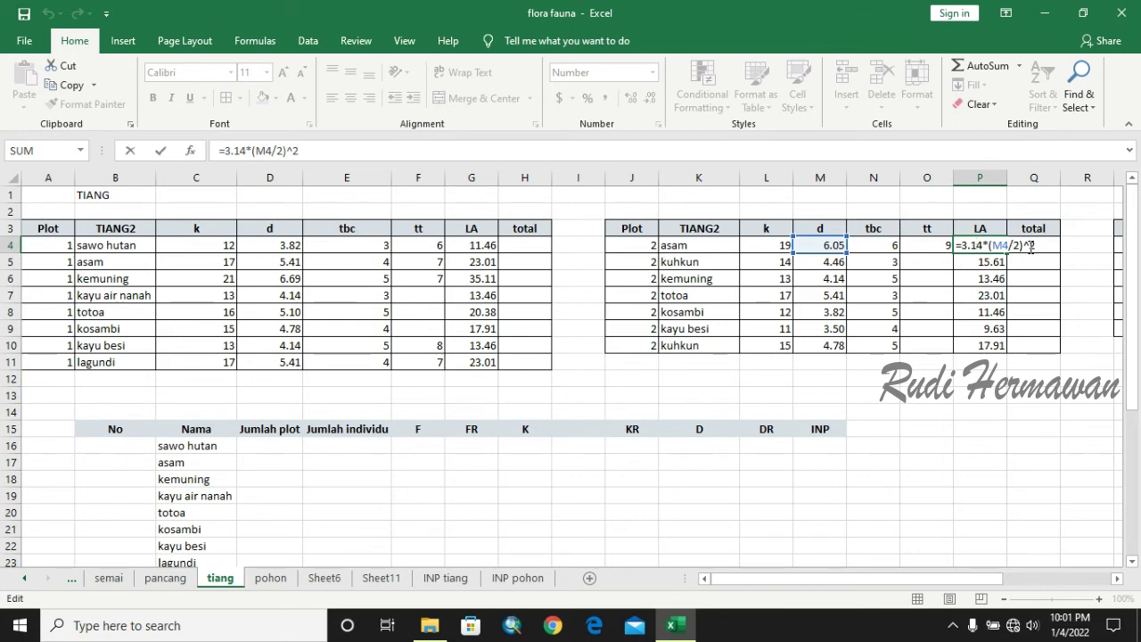
{"action": "key", "text": "Return"}
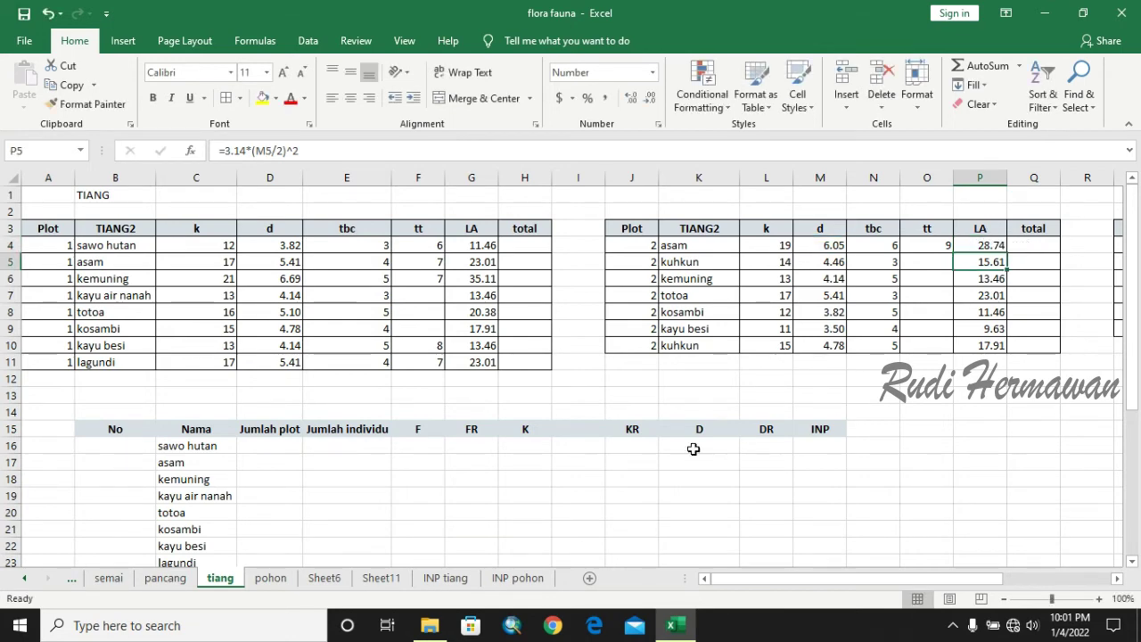
Review the F, FR, DR and INP column headings in row 15 of the tiang summary table
{"action": "scroll", "coordinate": [690, 450], "scroll_direction": "down", "scroll_amount": 1}
{"action": "scroll", "coordinate": [713, 419], "scroll_direction": "up", "scroll_amount": 1}
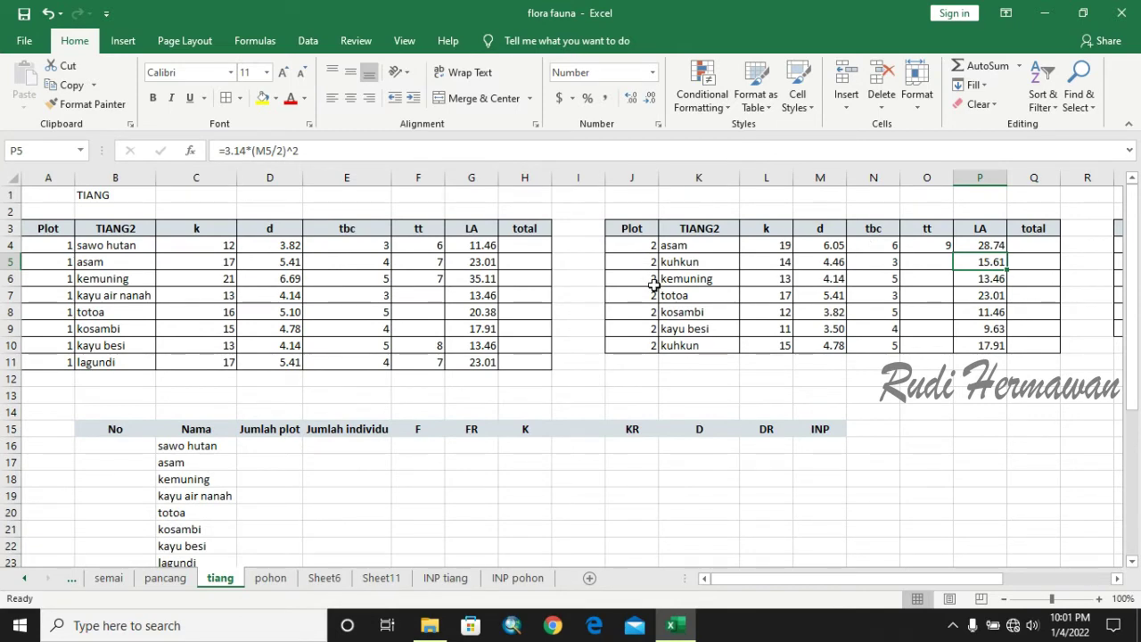
{"action": "scroll", "coordinate": [653, 283], "scroll_direction": "down", "scroll_amount": 1}
{"action": "scroll", "coordinate": [624, 276], "scroll_direction": "up", "scroll_amount": 1}
{"action": "left_click", "coordinate": [428, 429]}
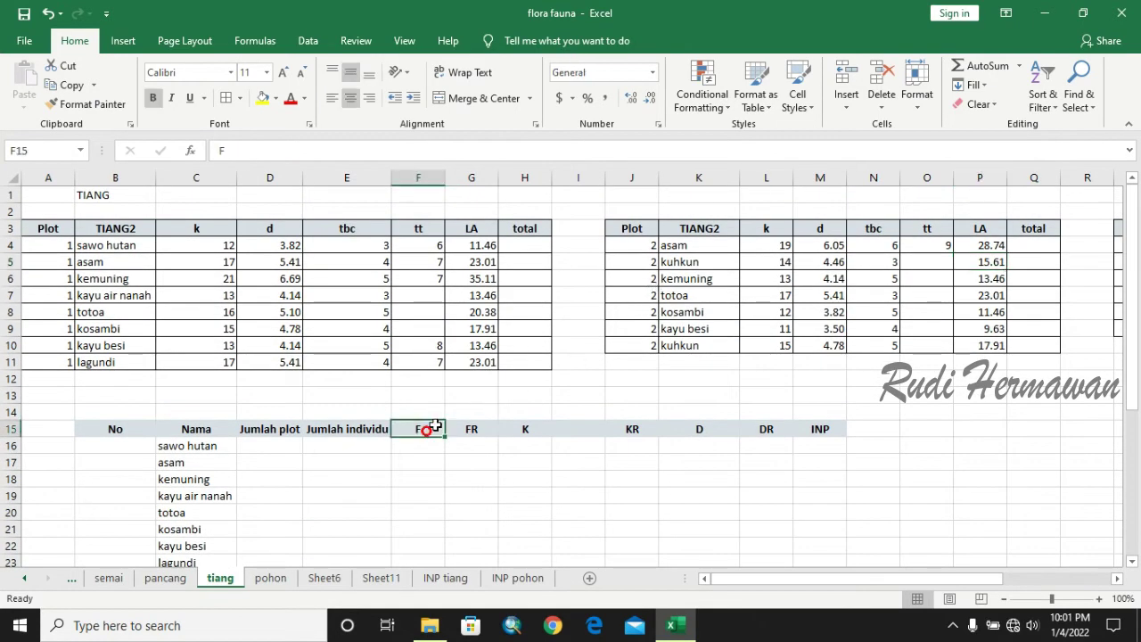
{"action": "left_click", "coordinate": [472, 428]}
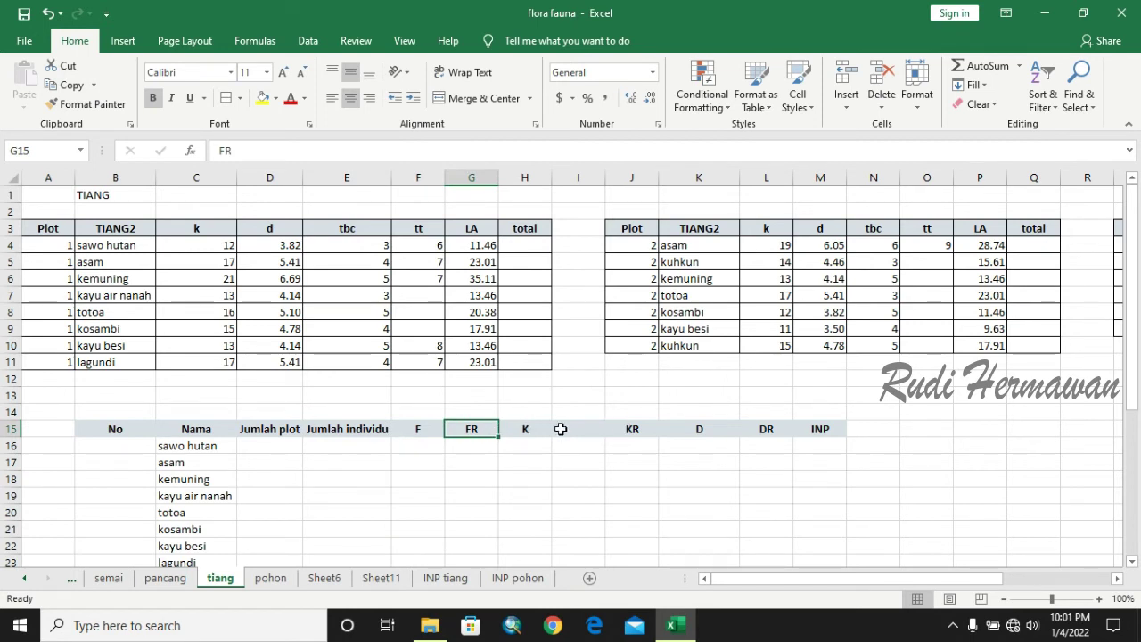
{"action": "left_click", "coordinate": [841, 434]}
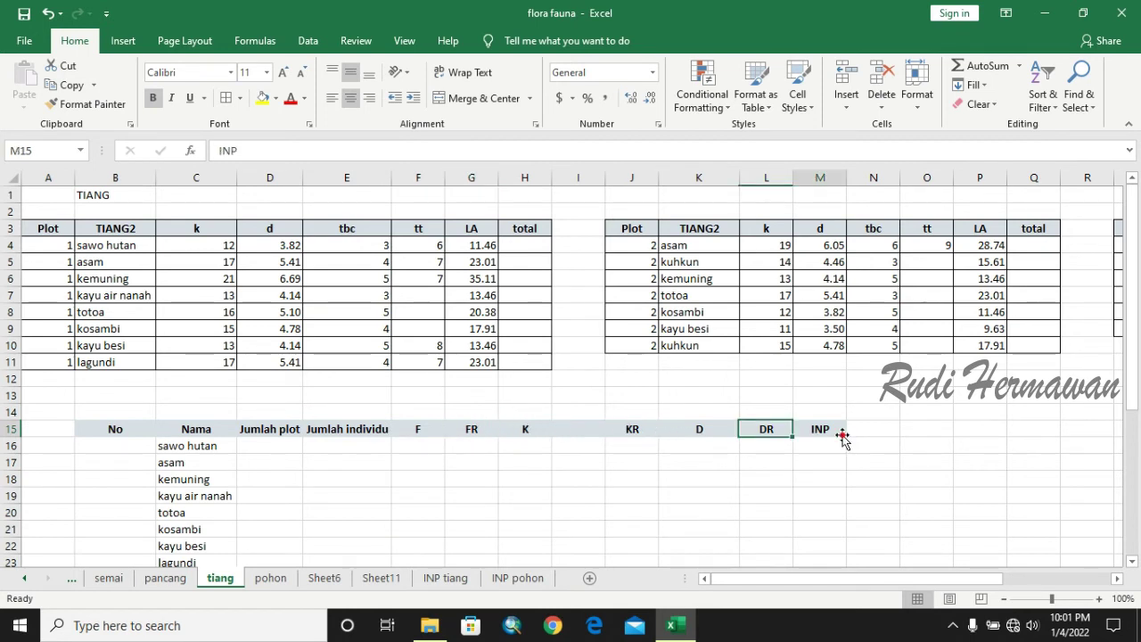
Review the tiang summary table's row 15 headings from No to INP and the species list under Nama
{"action": "left_click", "coordinate": [420, 433]}
{"action": "left_click", "coordinate": [813, 432]}
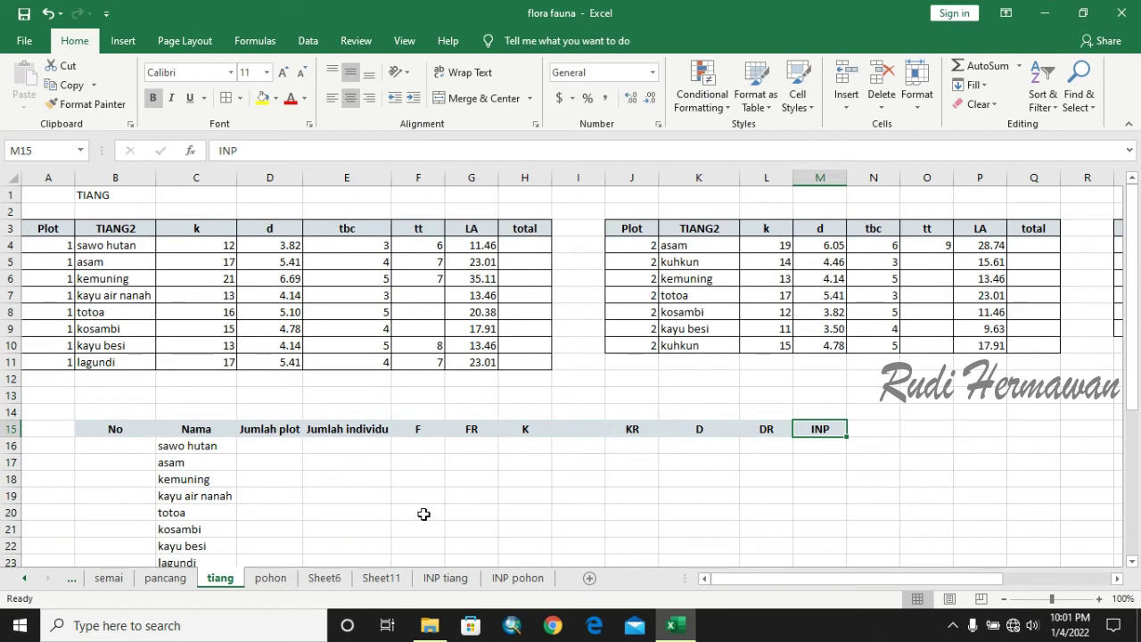
{"action": "scroll", "coordinate": [419, 518], "scroll_direction": "down", "scroll_amount": 9}
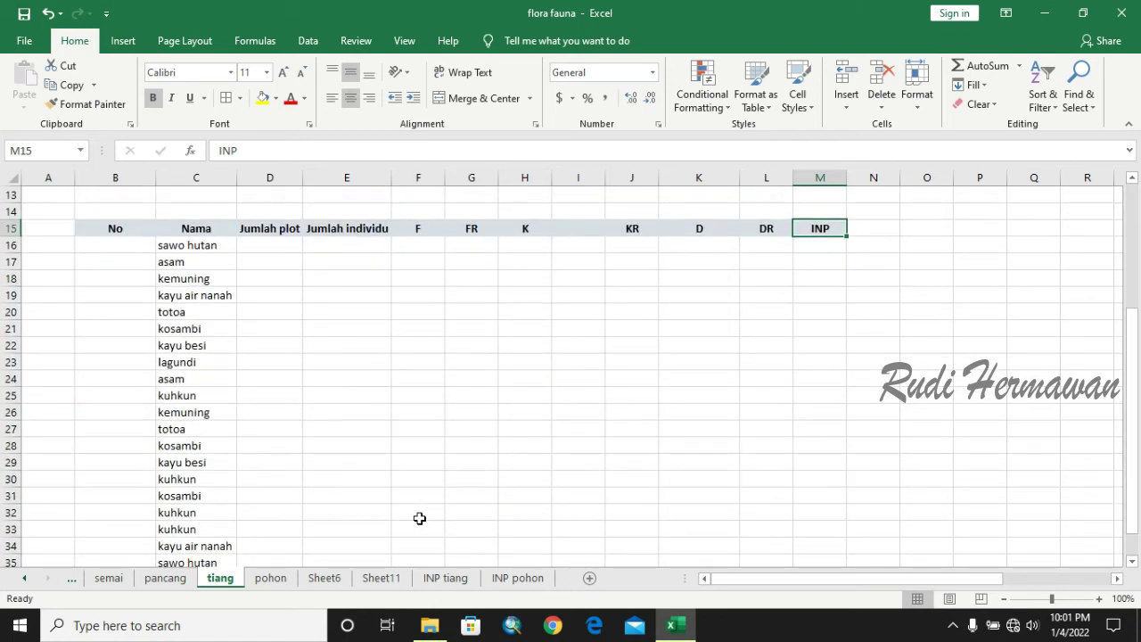
{"action": "scroll", "coordinate": [420, 517], "scroll_direction": "up", "scroll_amount": 8}
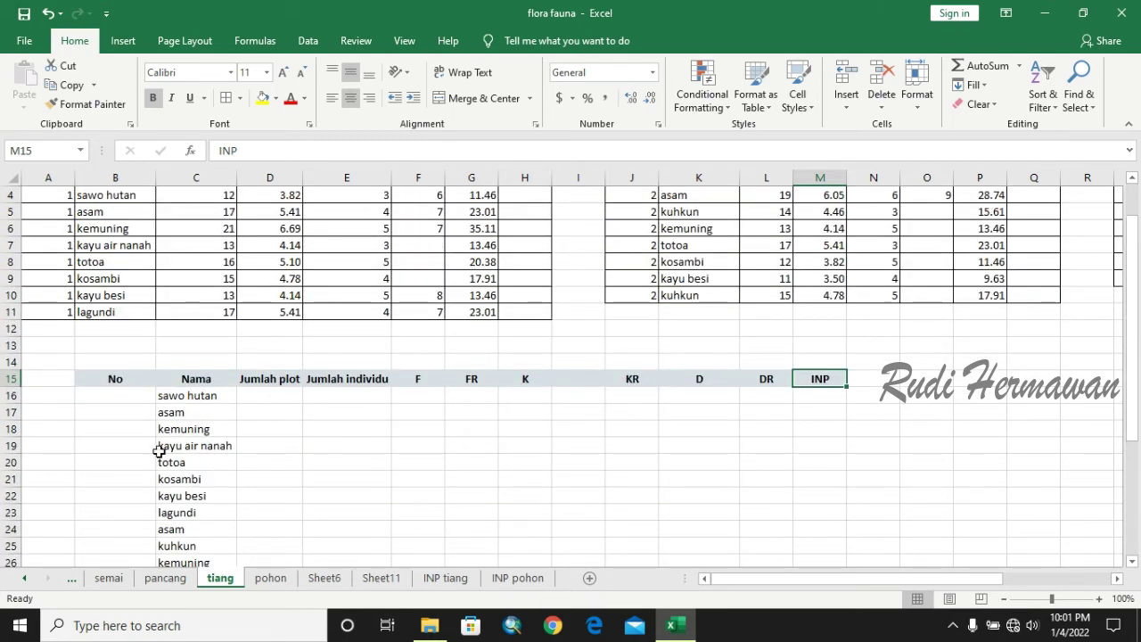
{"action": "left_click", "coordinate": [115, 379]}
{"action": "scroll", "coordinate": [850, 402], "scroll_direction": "up", "scroll_amount": 1}
{"action": "scroll", "coordinate": [851, 402], "scroll_direction": "down", "scroll_amount": 1}
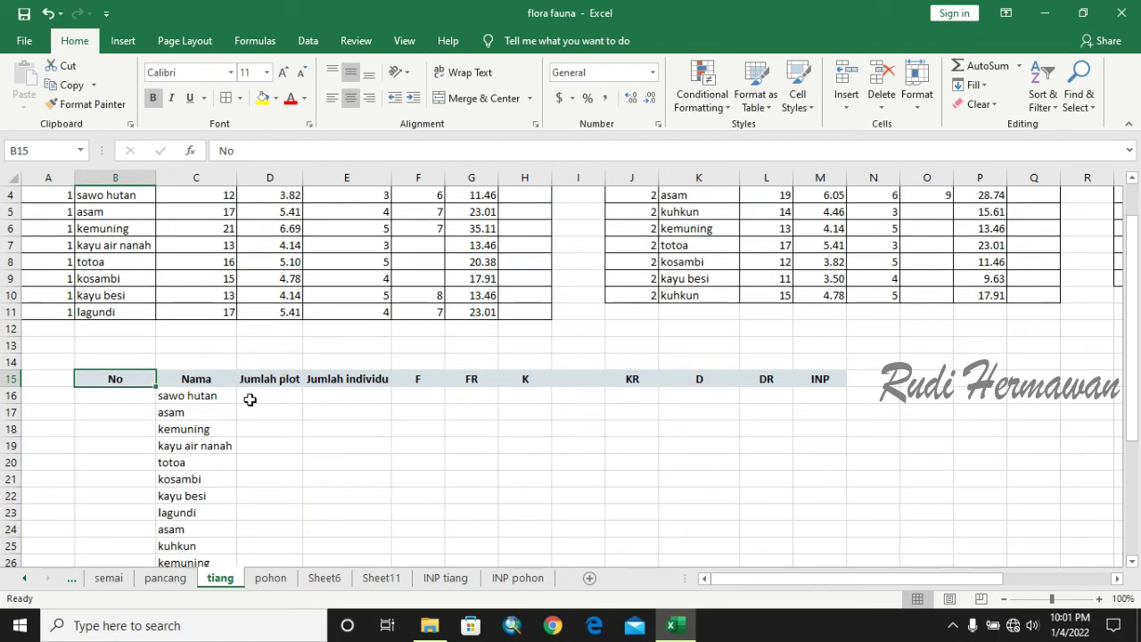
{"action": "left_click_drag", "start_coordinate": [131, 379], "coordinate": [820, 378]}
{"action": "scroll", "coordinate": [657, 425], "scroll_direction": "up", "scroll_amount": 1}
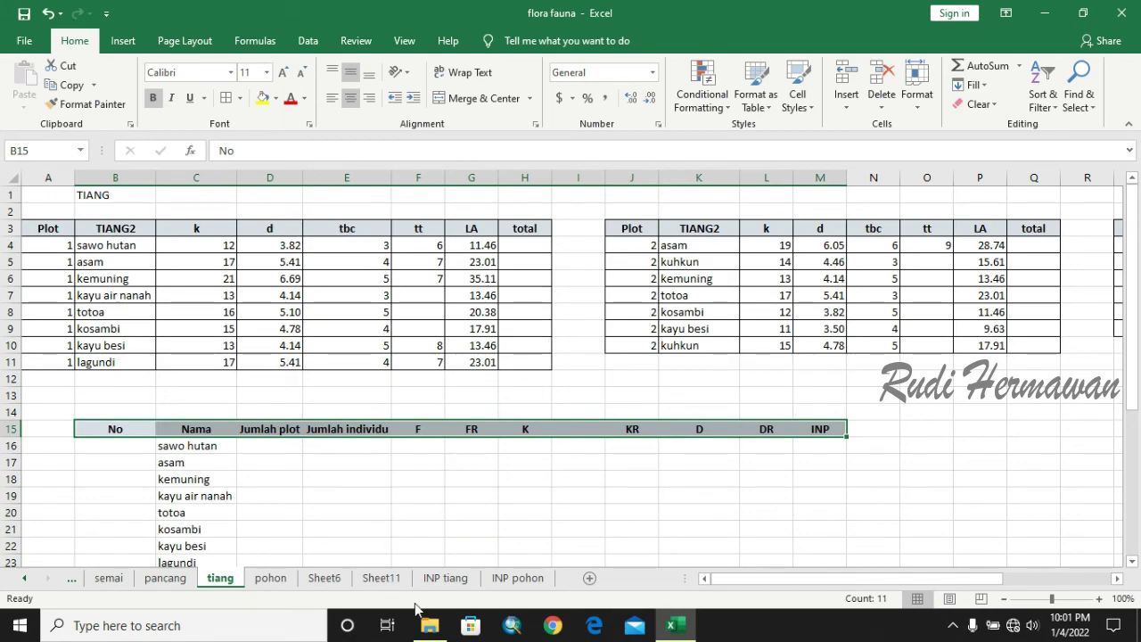
On the INP tiang sheet, examine how the plot records are grouped by species name in the TIANG2 column, A5:A25
{"action": "left_click", "coordinate": [446, 581]}
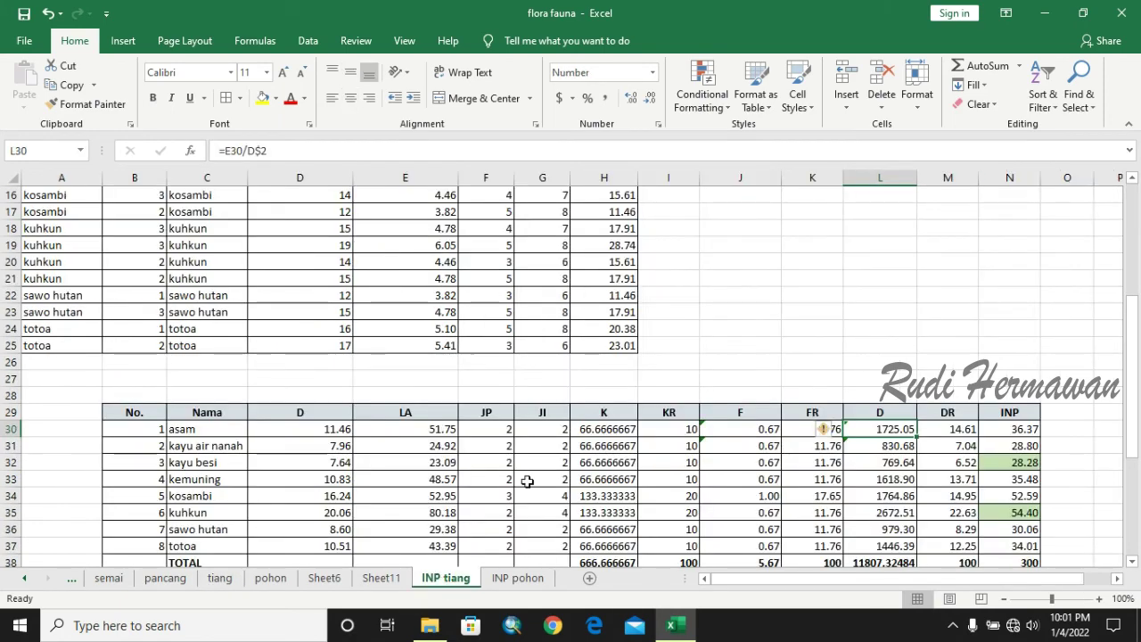
{"action": "scroll", "coordinate": [535, 464], "scroll_direction": "up", "scroll_amount": 5}
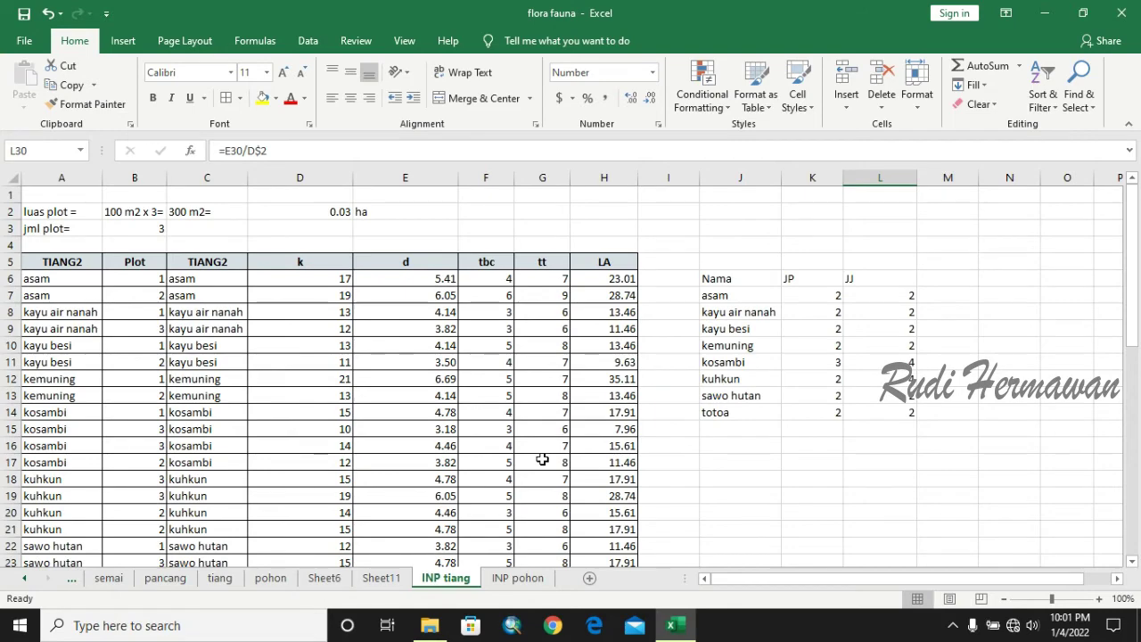
{"action": "scroll", "coordinate": [542, 458], "scroll_direction": "down", "scroll_amount": 2}
{"action": "scroll", "coordinate": [445, 428], "scroll_direction": "up", "scroll_amount": 2}
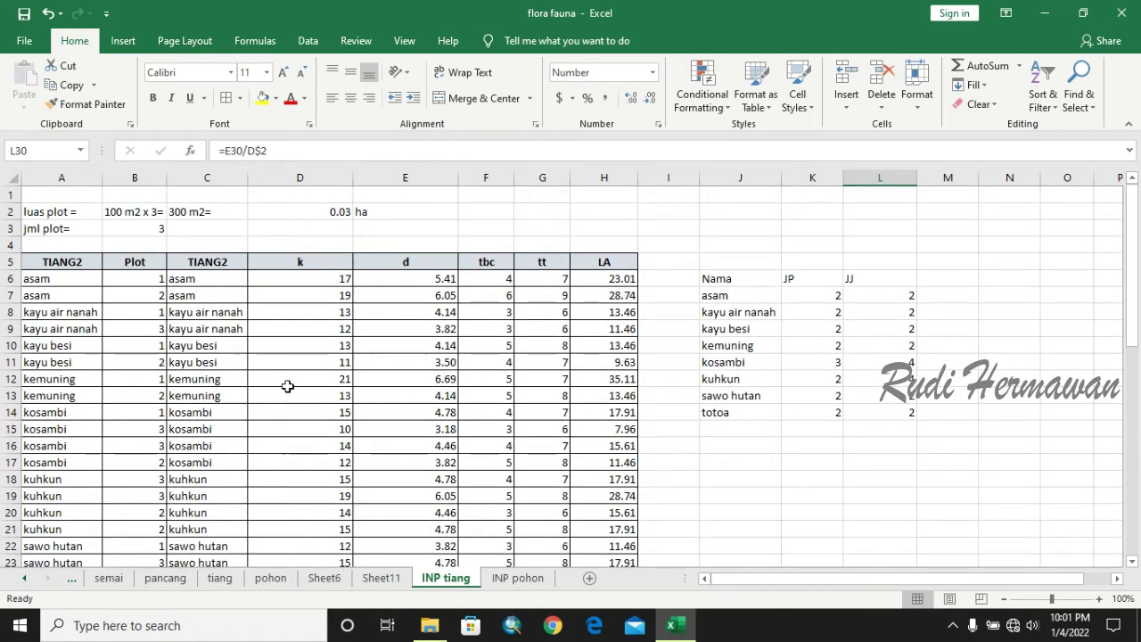
{"action": "left_click", "coordinate": [76, 275]}
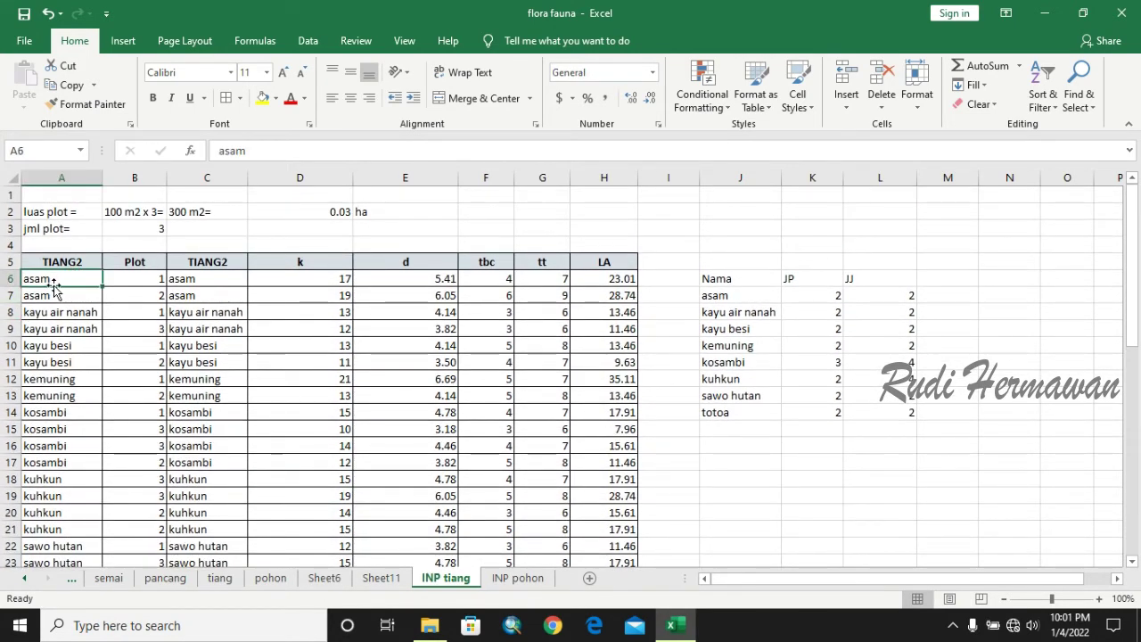
{"action": "left_click", "coordinate": [207, 261]}
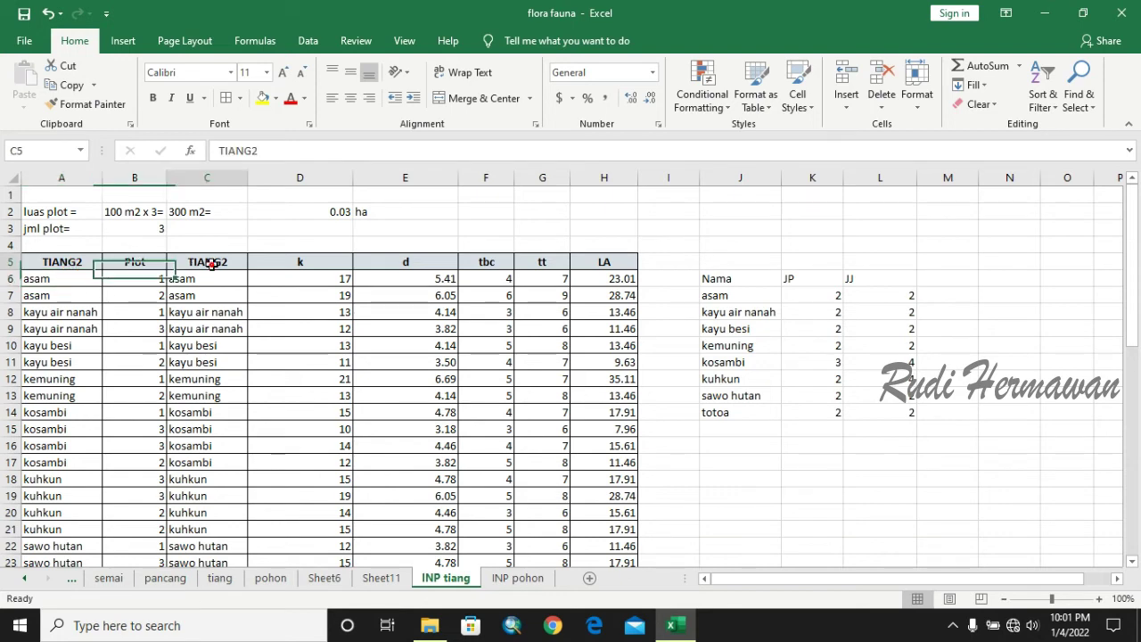
{"action": "left_click", "coordinate": [84, 278]}
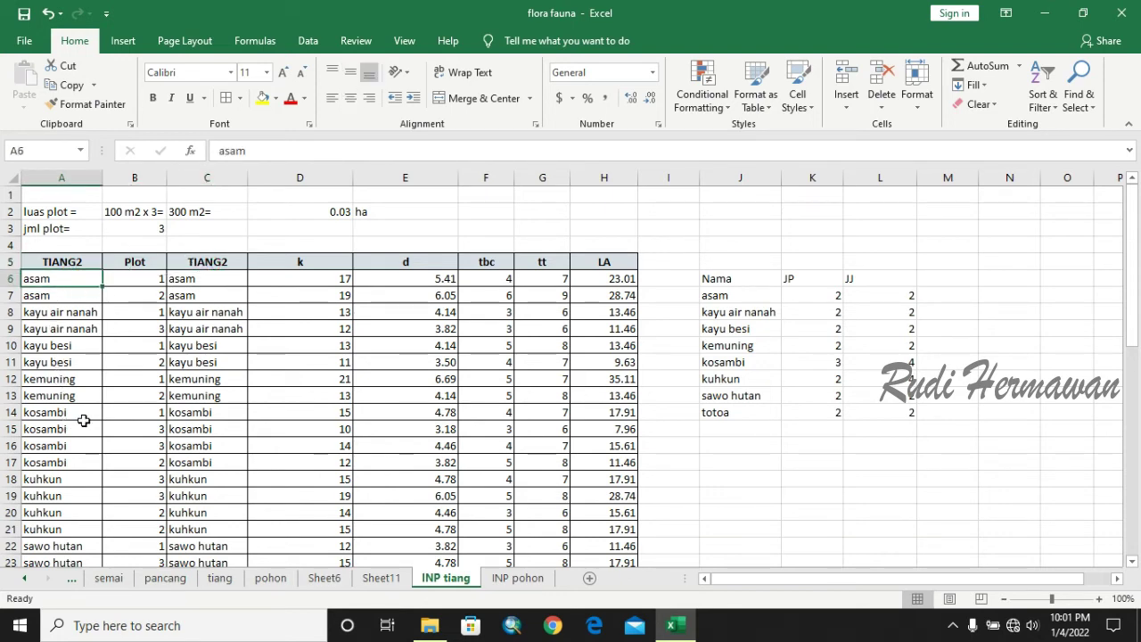
{"action": "scroll", "coordinate": [42, 297], "scroll_direction": "down", "scroll_amount": 1}
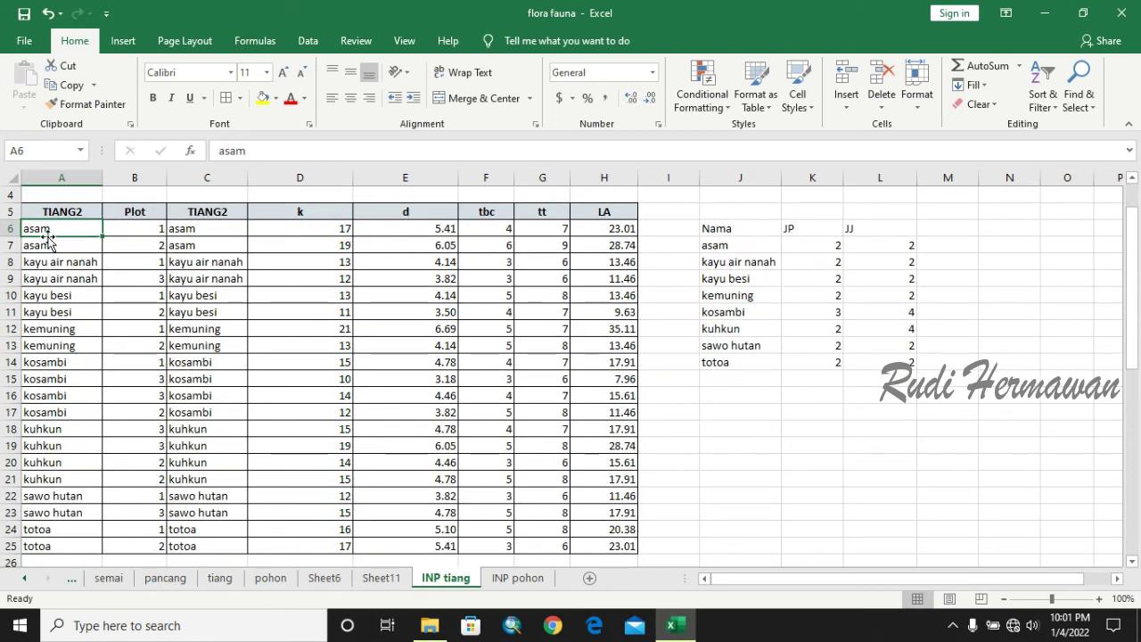
{"action": "scroll", "coordinate": [76, 388], "scroll_direction": "up", "scroll_amount": 1}
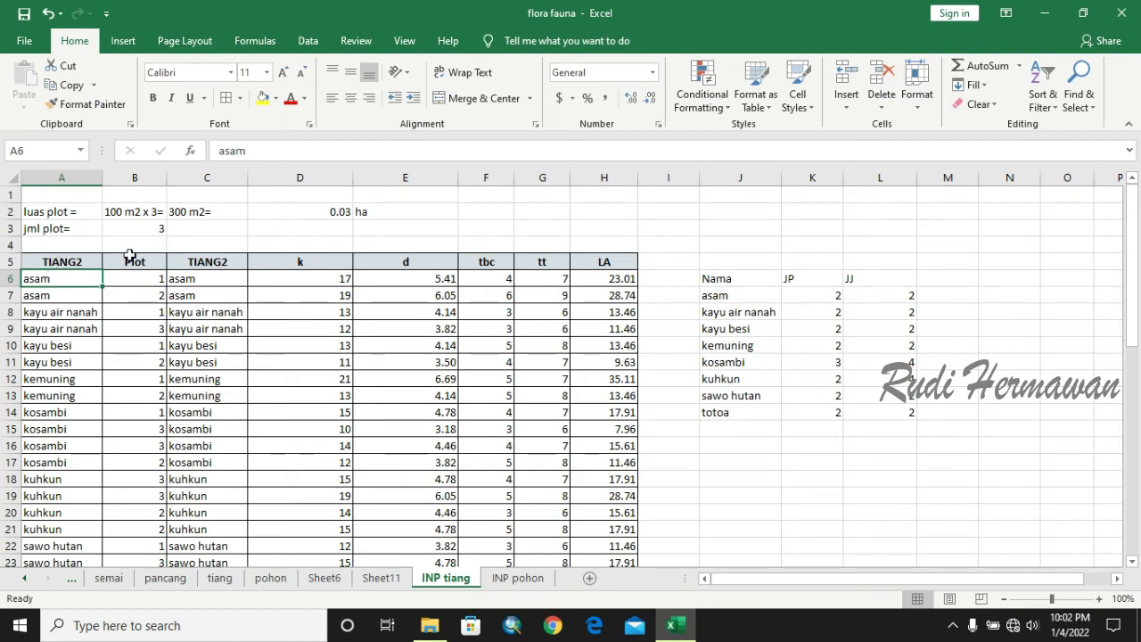
{"action": "scroll", "coordinate": [156, 281], "scroll_direction": "down", "scroll_amount": 2}
{"action": "scroll", "coordinate": [156, 281], "scroll_direction": "up", "scroll_amount": 1}
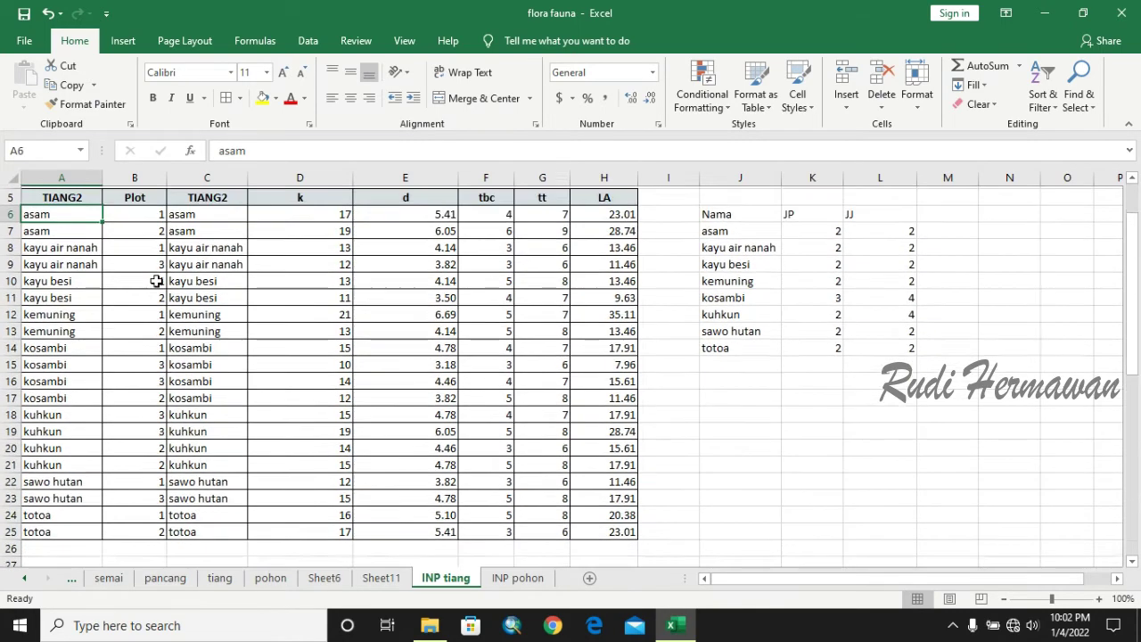
{"action": "left_click_drag", "start_coordinate": [54, 211], "coordinate": [84, 541]}
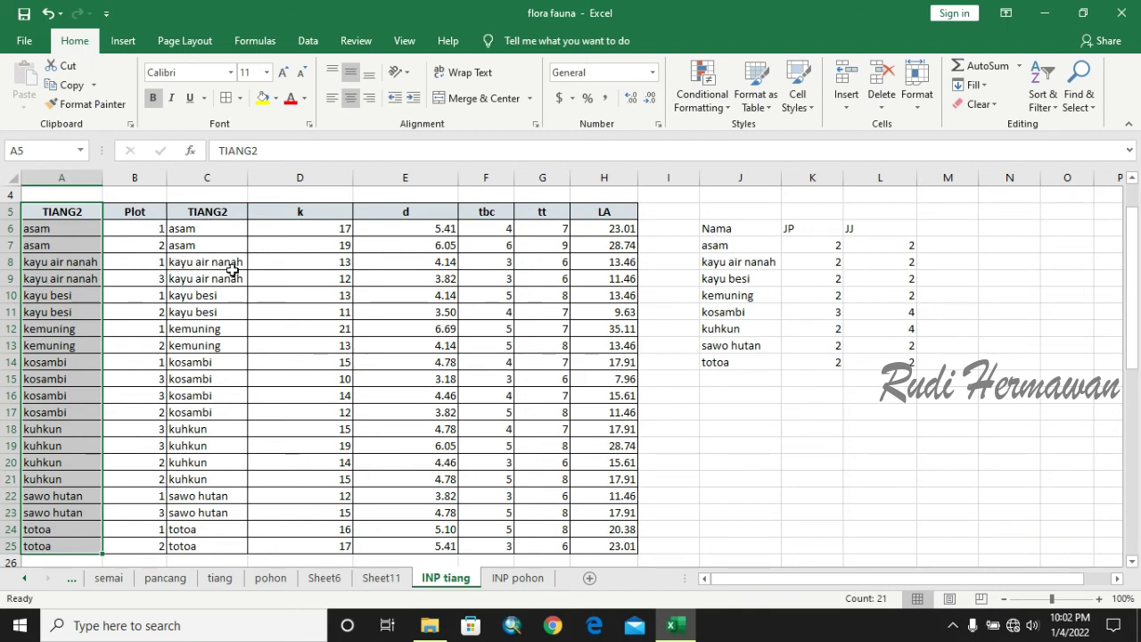
Insert a blank column before the TIANG2 species column A on the INP tiang sheet
{"action": "left_click", "coordinate": [51, 179]}
{"action": "right_click", "coordinate": [51, 179]}
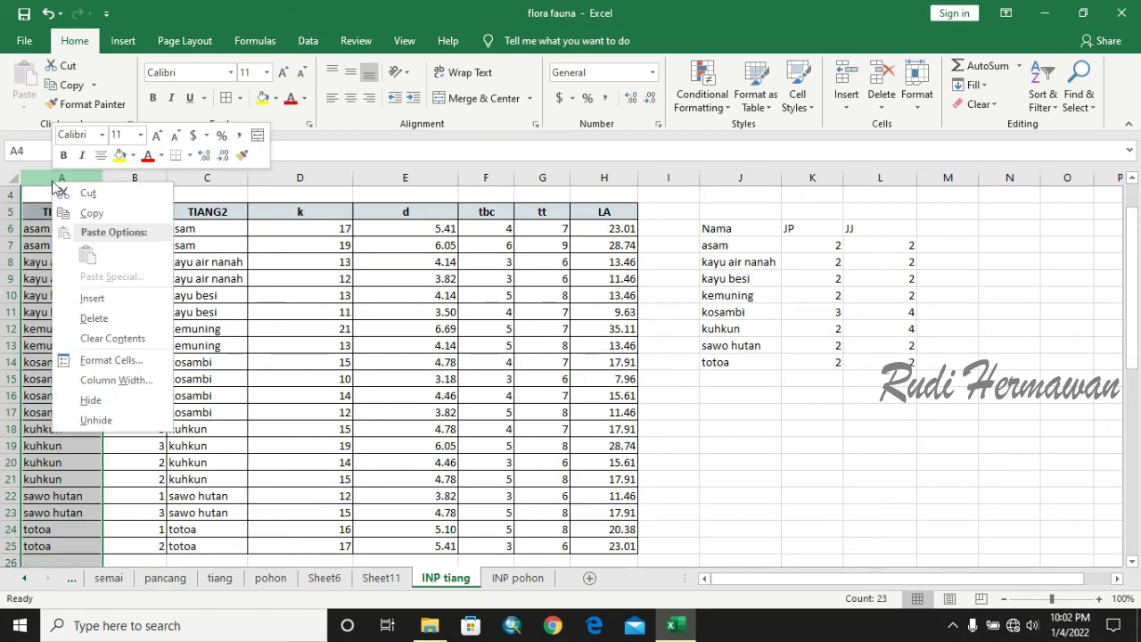
{"action": "left_click", "coordinate": [105, 298]}
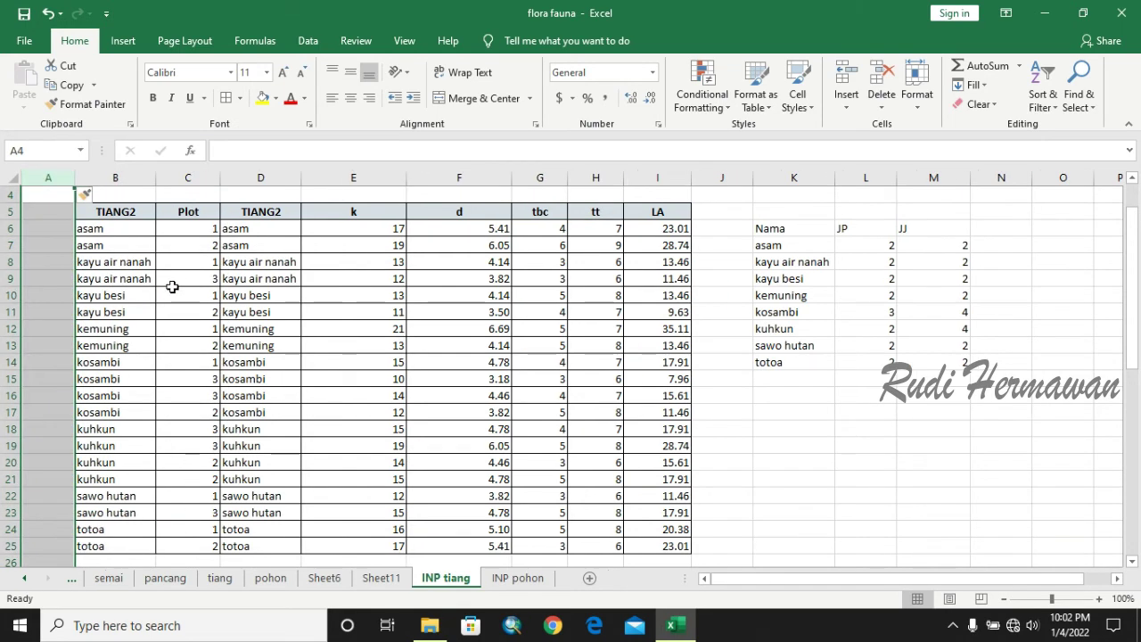
Copy the Plot column C5:C25 into the blank column A starting at A5, before the TIANG2 species names
{"action": "left_click", "coordinate": [211, 217]}
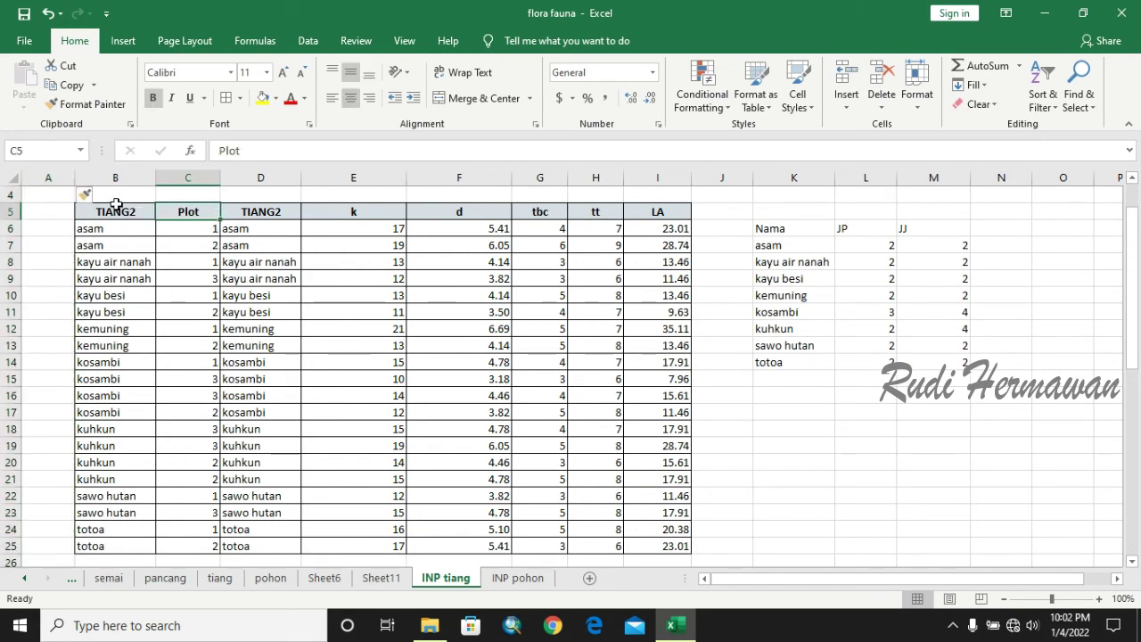
{"action": "scroll", "coordinate": [208, 226], "scroll_direction": "up", "scroll_amount": 1}
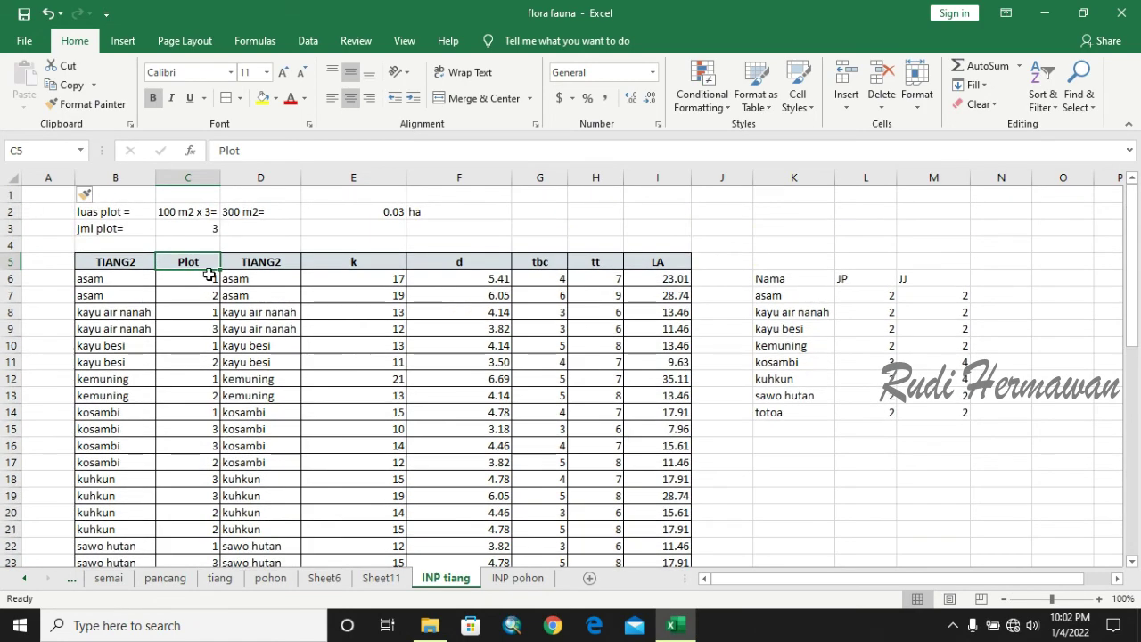
{"action": "scroll", "coordinate": [206, 282], "scroll_direction": "down", "scroll_amount": 2}
{"action": "left_click", "coordinate": [195, 494], "text": "shift"}
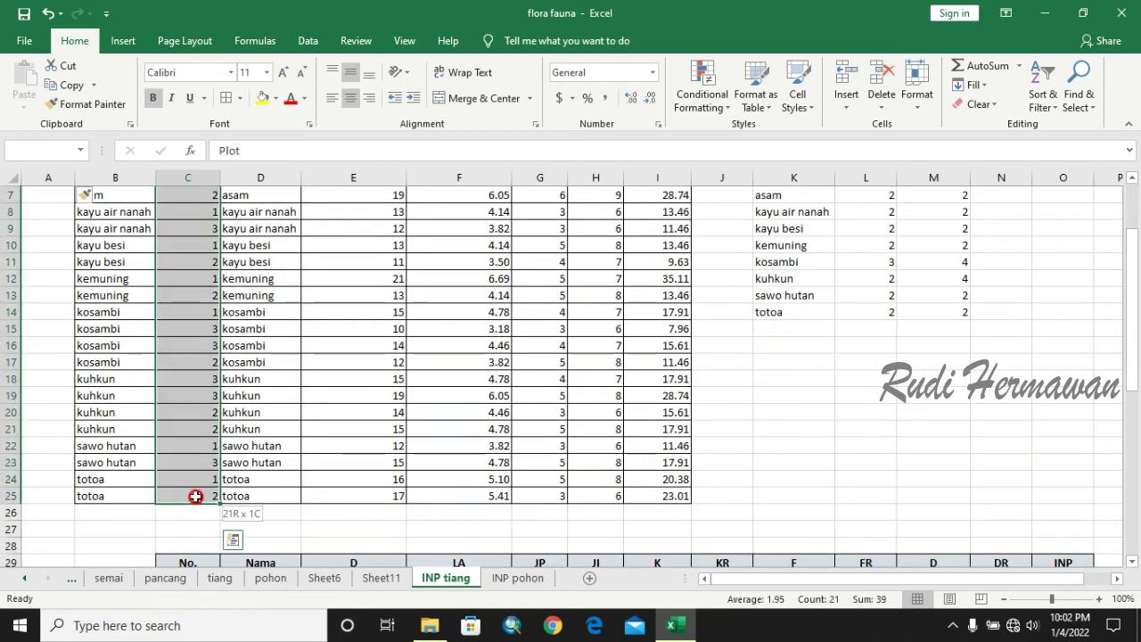
{"action": "key", "text": "ctrl+c"}
{"action": "scroll", "coordinate": [89, 330], "scroll_direction": "up", "scroll_amount": 2}
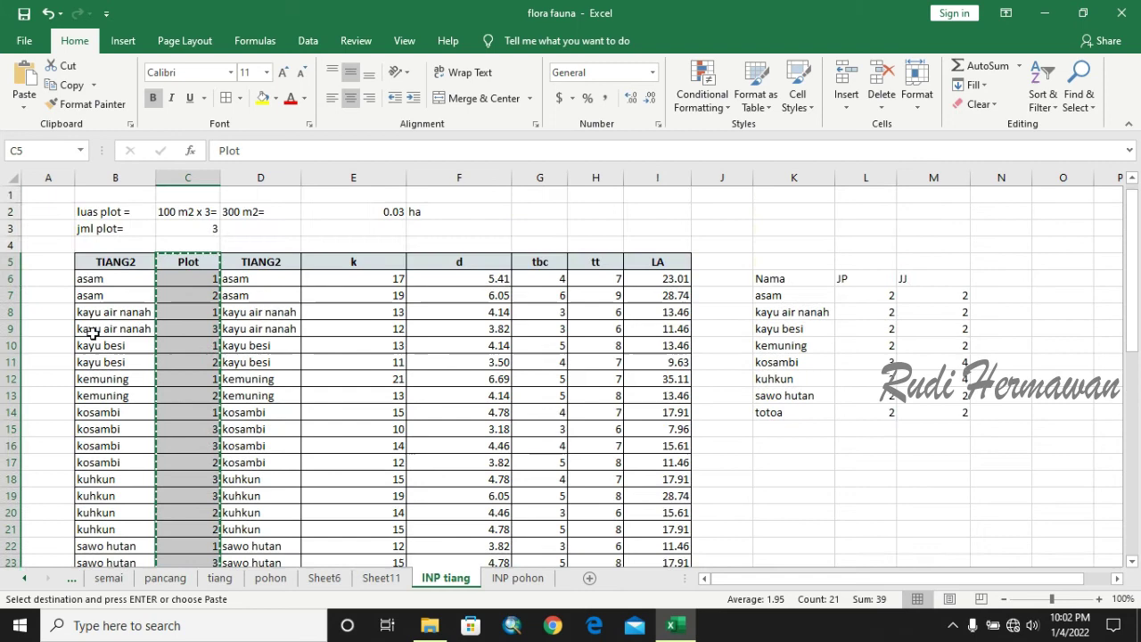
{"action": "left_click", "coordinate": [59, 260]}
{"action": "key", "text": "ctrl+v"}
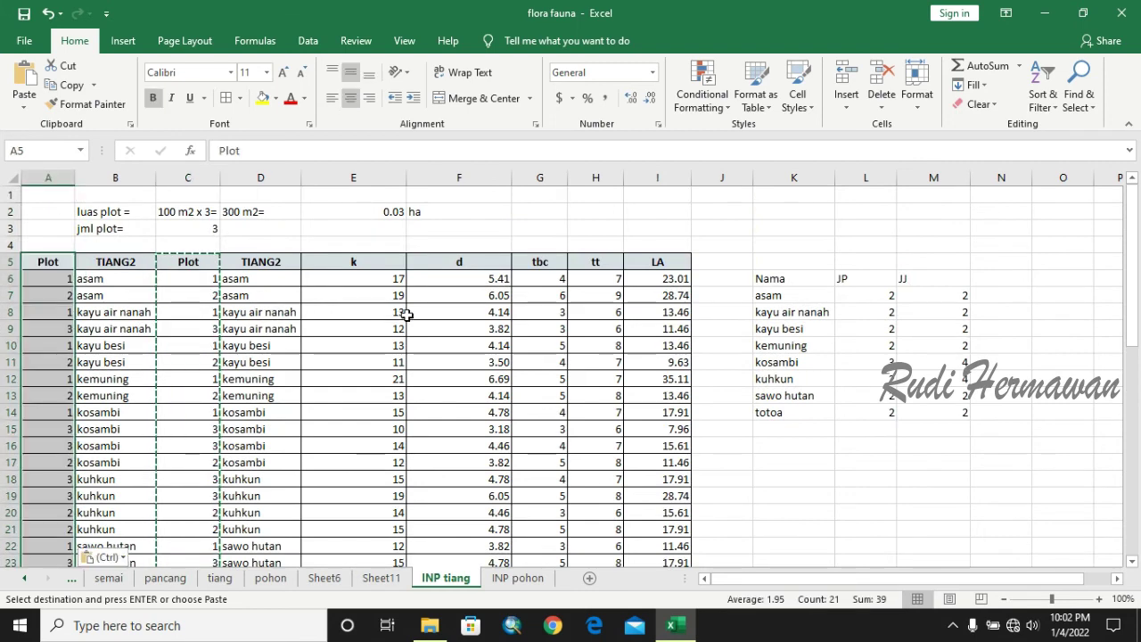
Save the workbook, including a copy named flora fauna_youtube in the 2021 bln 11 15 amdal labuan bajo folder
{"action": "left_click", "coordinate": [731, 247]}
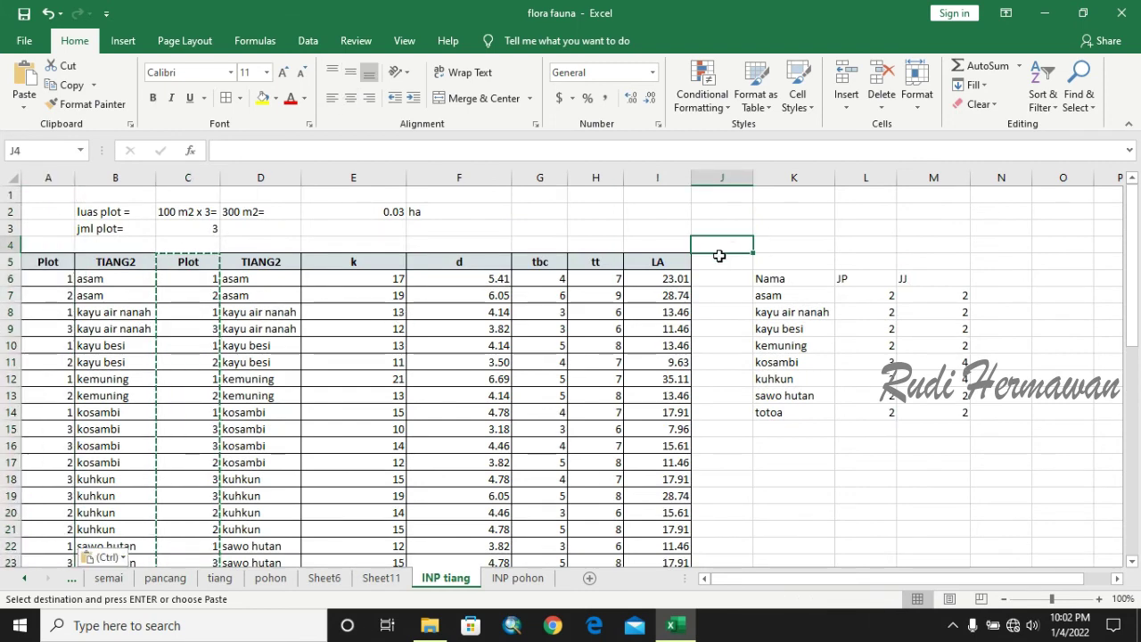
{"action": "key", "text": "ctrl+s"}
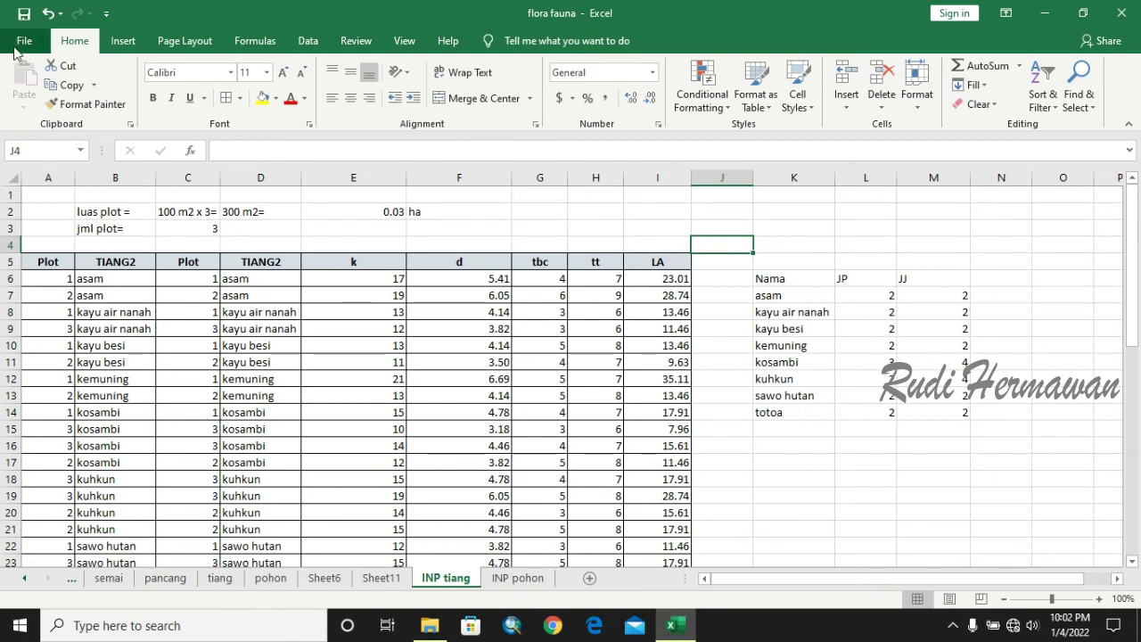
{"action": "left_click", "coordinate": [25, 42]}
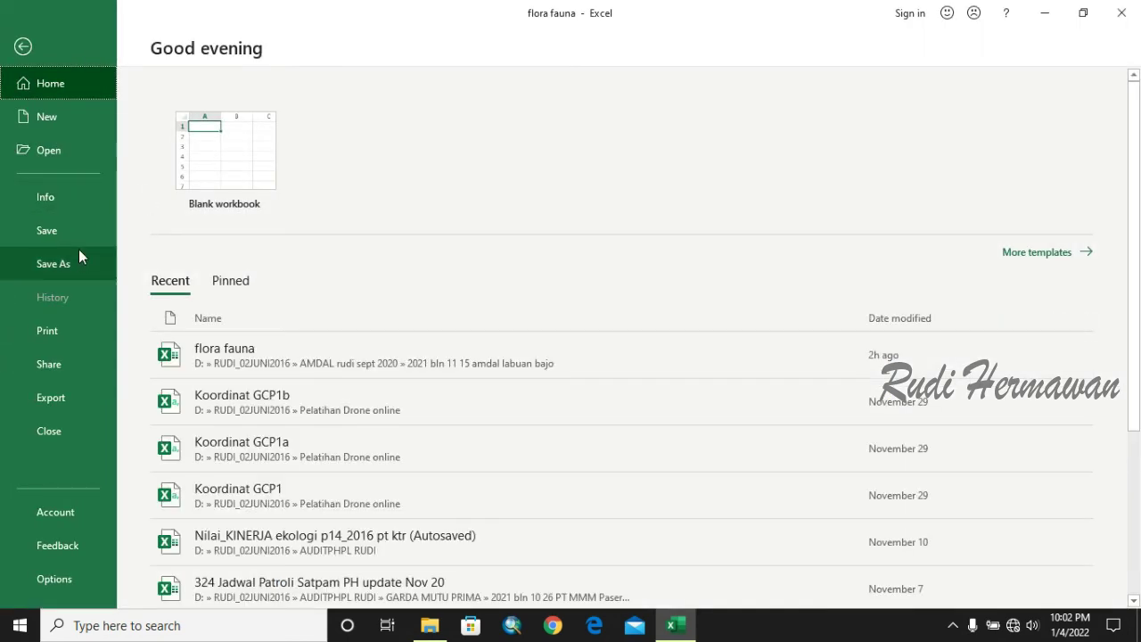
{"action": "left_click", "coordinate": [79, 261]}
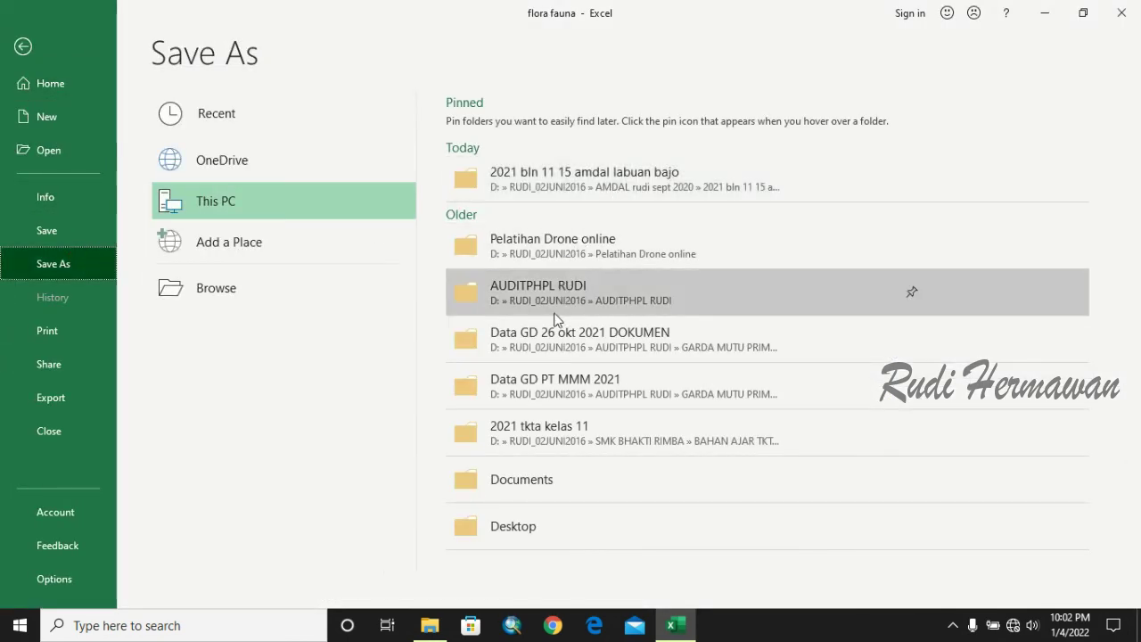
{"action": "left_click", "coordinate": [565, 176]}
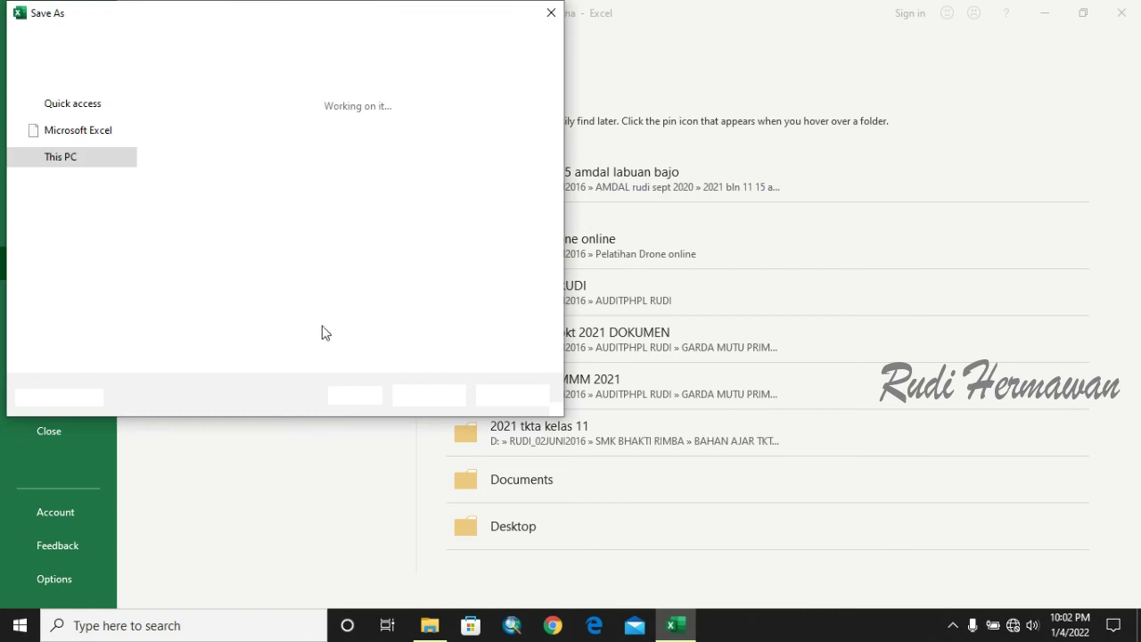
{"action": "left_click", "coordinate": [210, 282]}
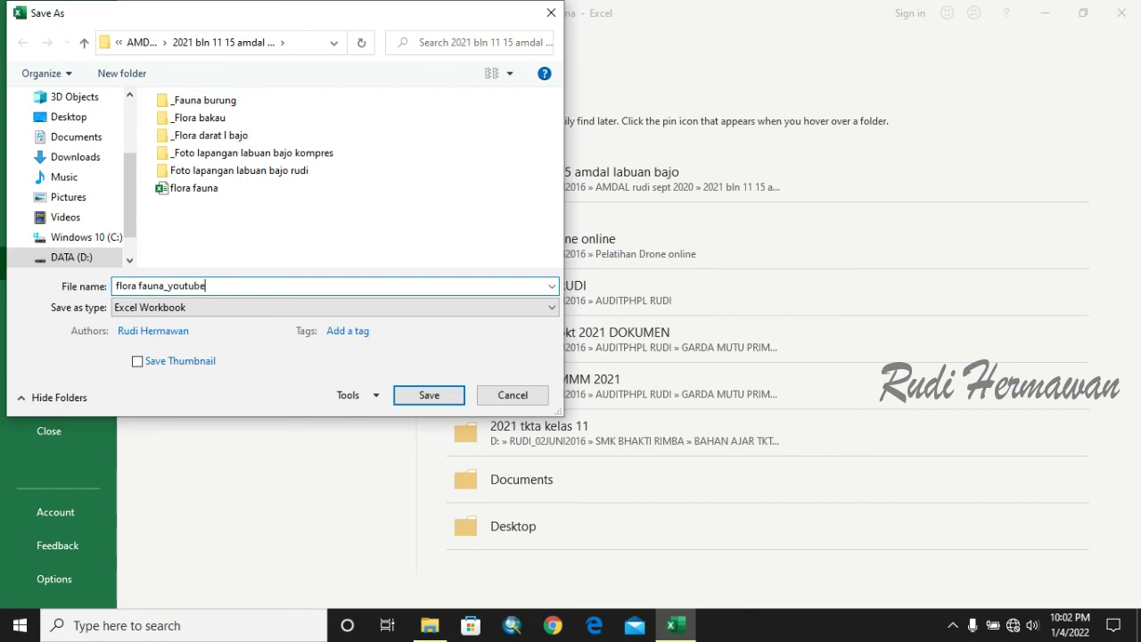
{"action": "left_click", "coordinate": [403, 396]}
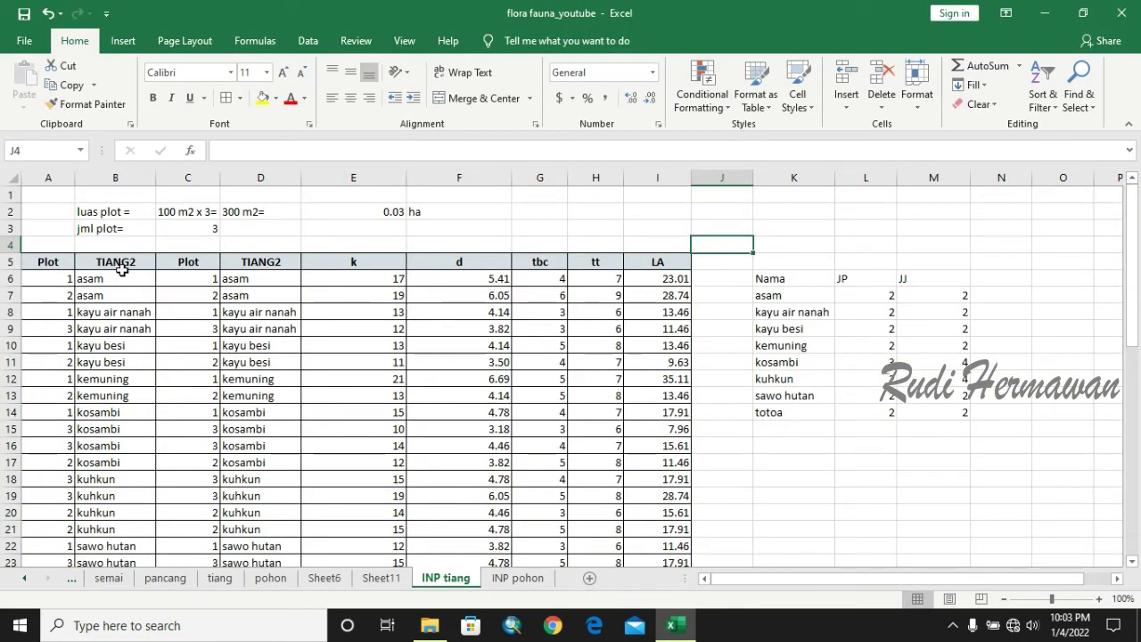
{"action": "left_click", "coordinate": [121, 268]}
{"action": "scroll", "coordinate": [206, 359], "scroll_direction": "down", "scroll_amount": 4}
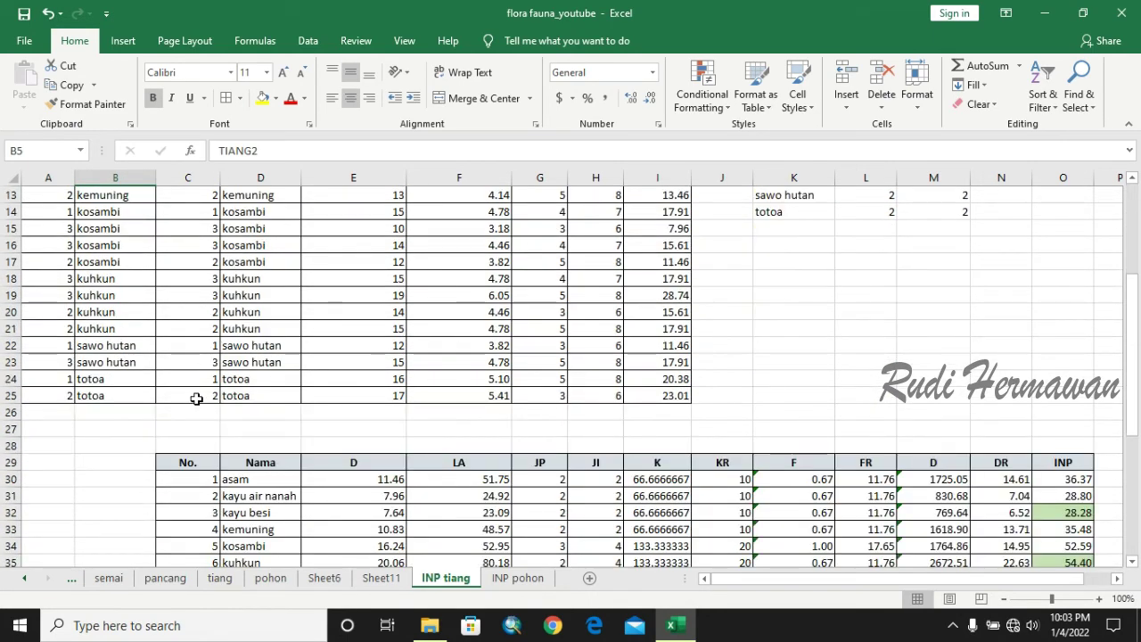
{"action": "scroll", "coordinate": [196, 399], "scroll_direction": "up", "scroll_amount": 4}
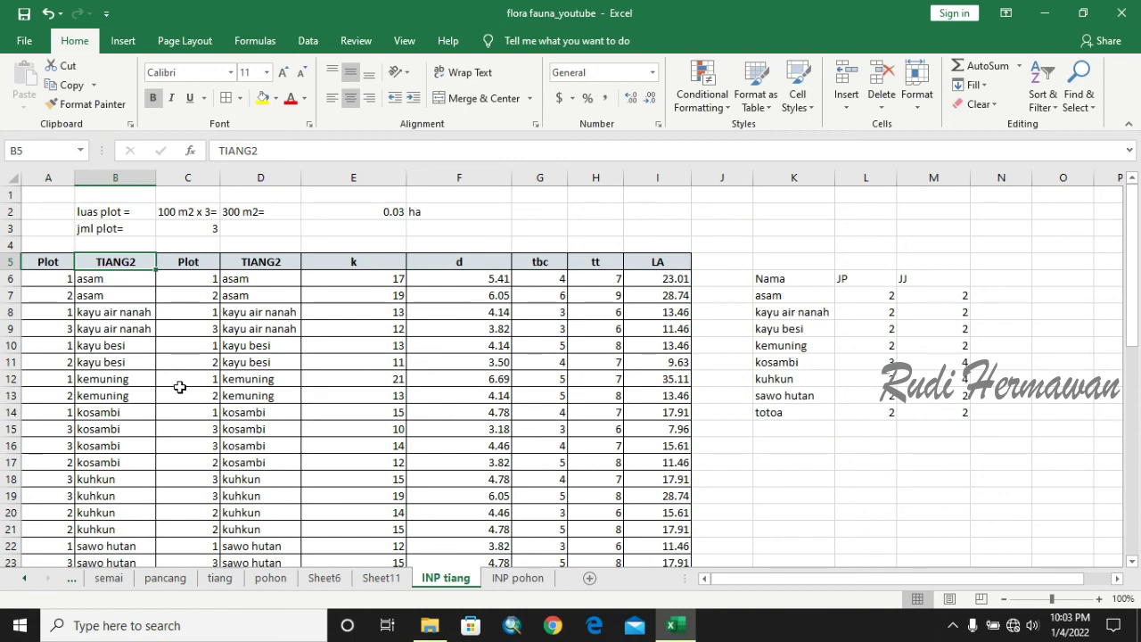
{"action": "scroll", "coordinate": [179, 387], "scroll_direction": "down", "scroll_amount": 2}
{"action": "left_click", "coordinate": [191, 494], "text": "shift"}
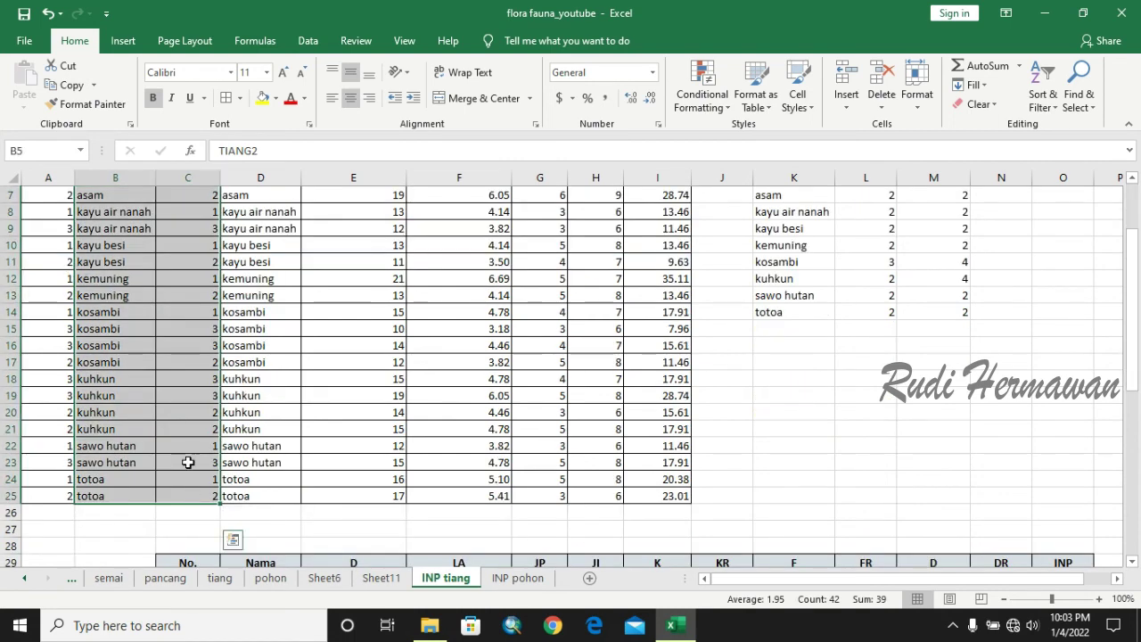
{"action": "right_click", "coordinate": [187, 462]}
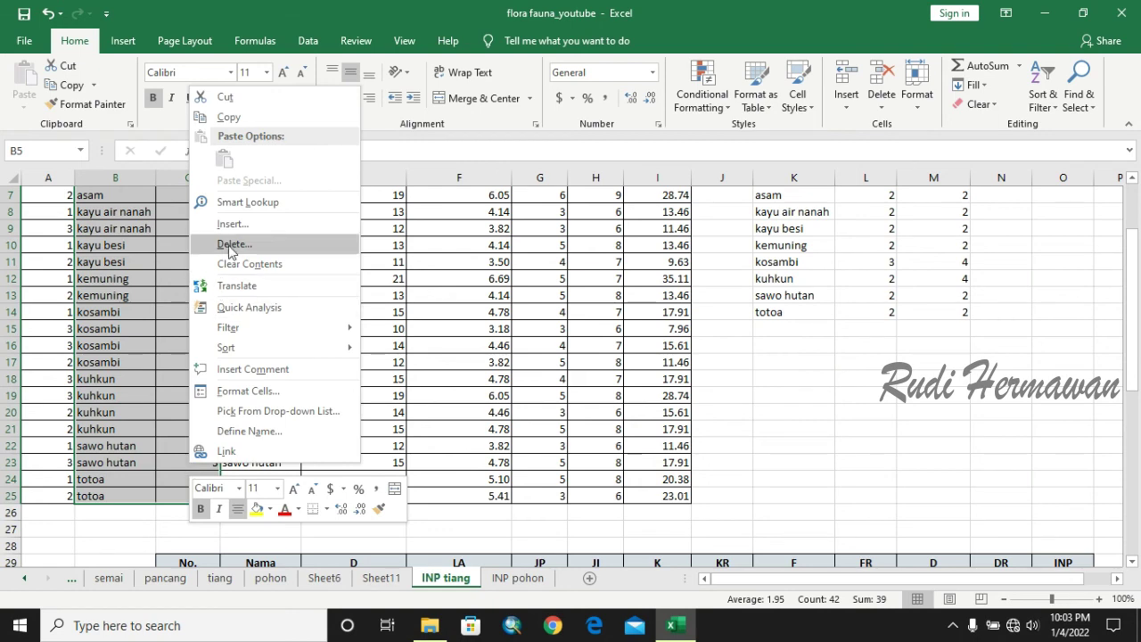
{"action": "left_click", "coordinate": [891, 442]}
{"action": "left_click", "coordinate": [891, 442]}
Review the tiang INP calculation table starting at row 29, from the No. column through INP
{"action": "scroll", "coordinate": [880, 438], "scroll_direction": "down", "scroll_amount": 5}
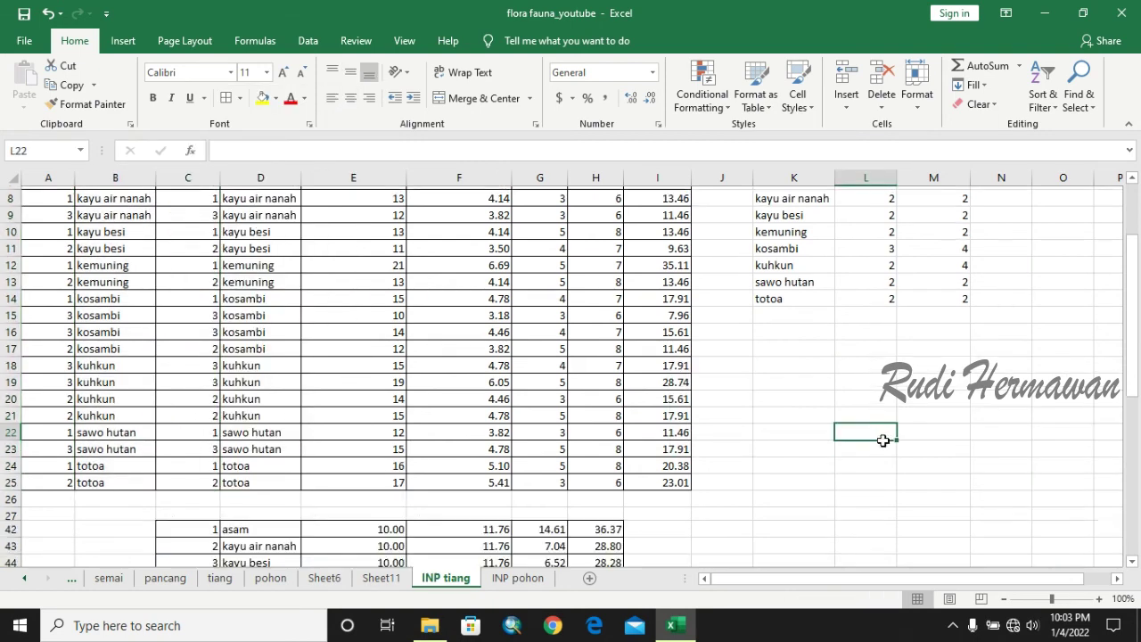
{"action": "left_click", "coordinate": [190, 314]}
{"action": "scroll", "coordinate": [859, 407], "scroll_direction": "down", "scroll_amount": 2}
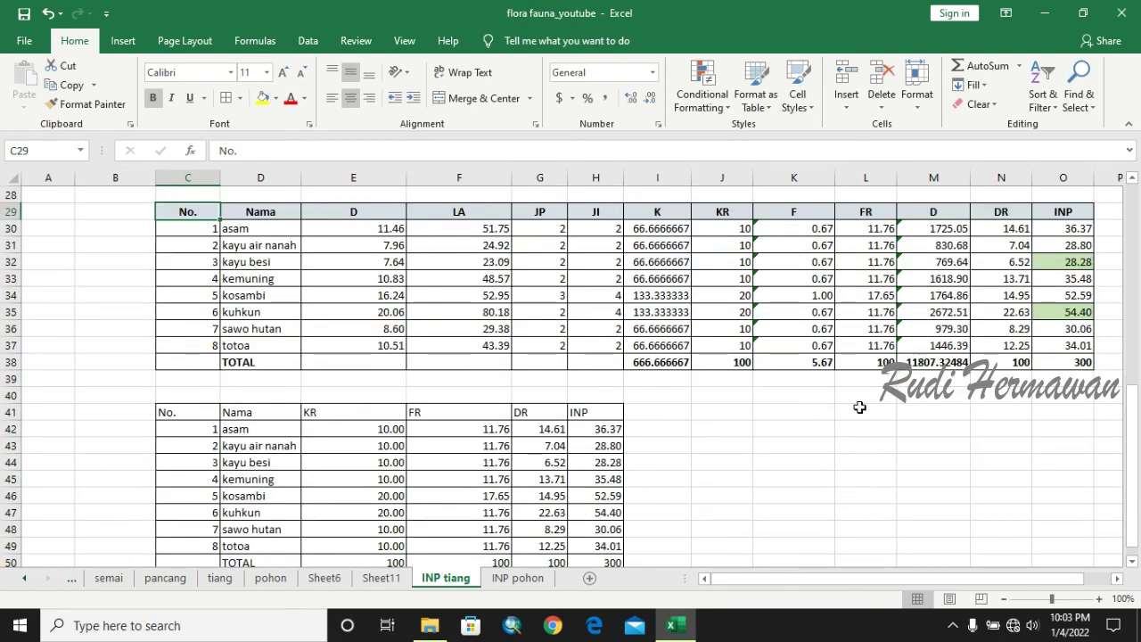
Move the tiang INP calculation table C29:O38 over by one column so it starts at D29
{"action": "left_click", "coordinate": [1082, 360], "text": "shift"}
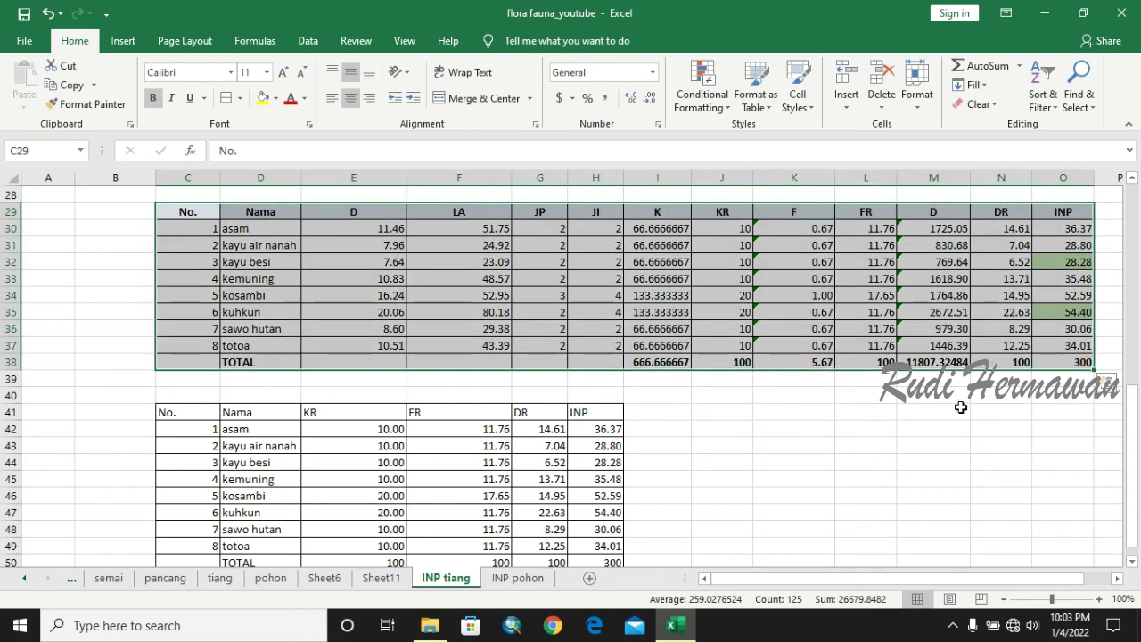
{"action": "scroll", "coordinate": [961, 407], "scroll_direction": "up", "scroll_amount": 1}
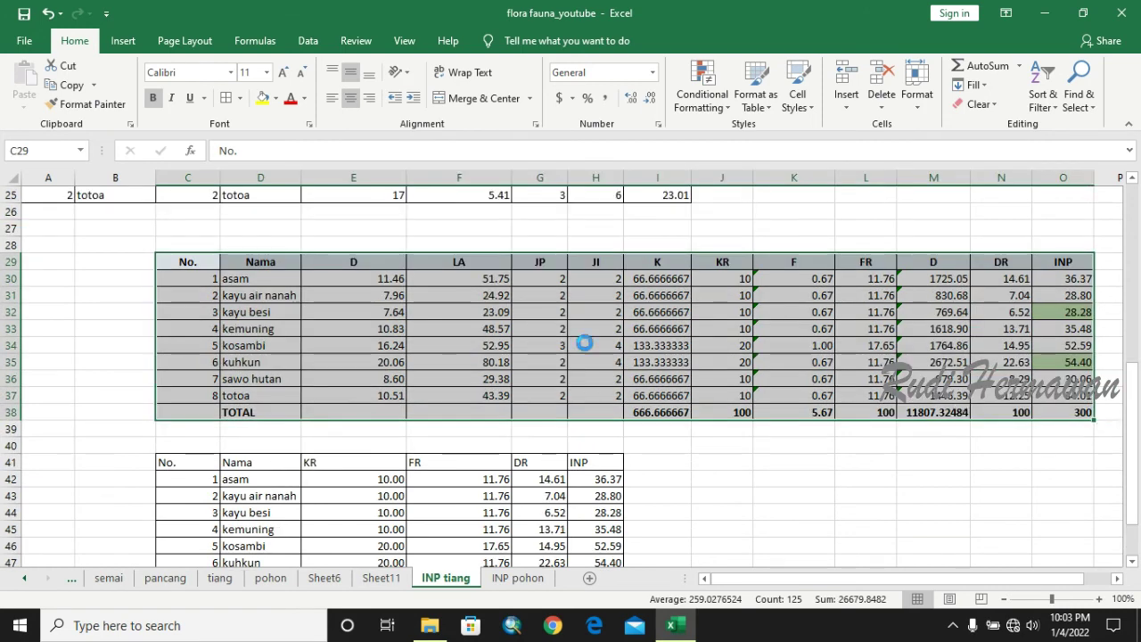
{"action": "key", "text": "ctrl+c"}
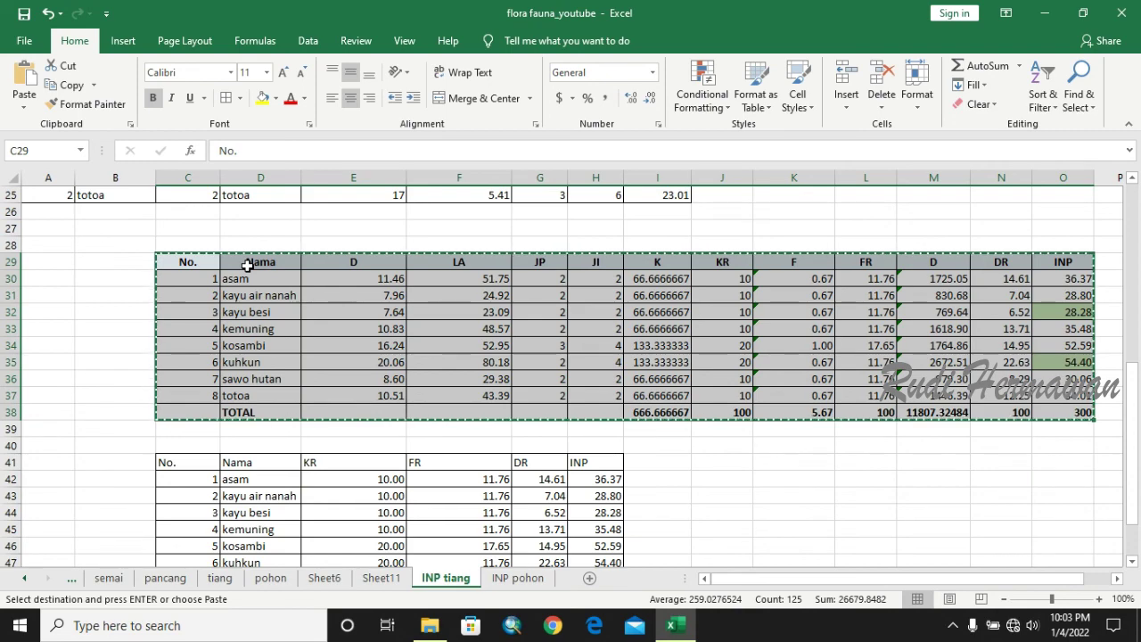
{"action": "left_click", "coordinate": [248, 265]}
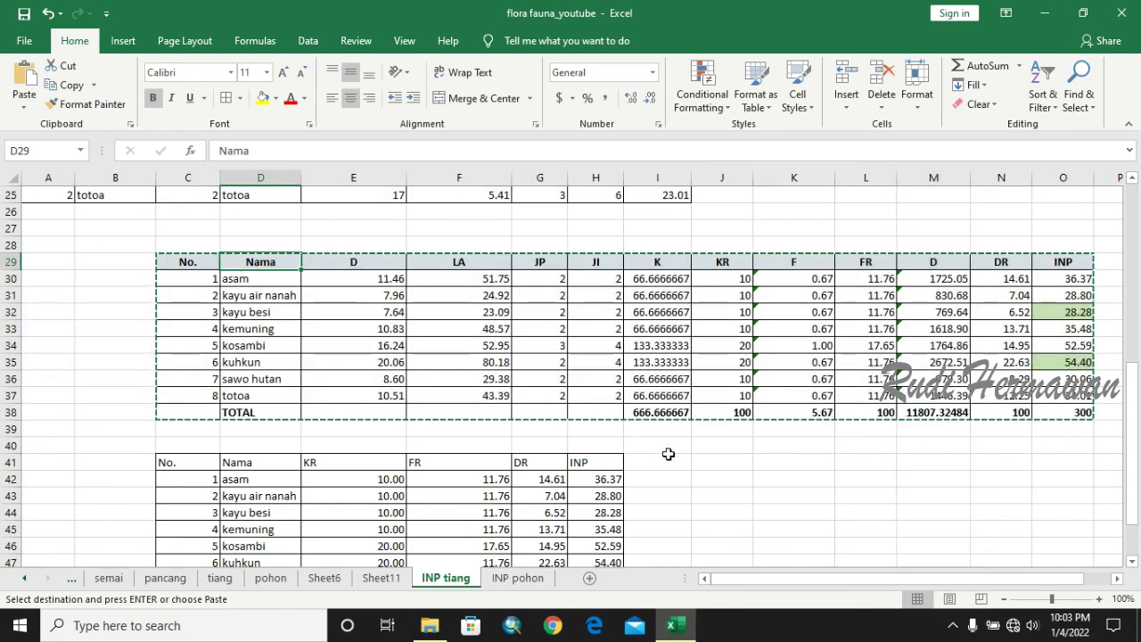
{"action": "key", "text": "Return"}
{"action": "left_click", "coordinate": [720, 526]}
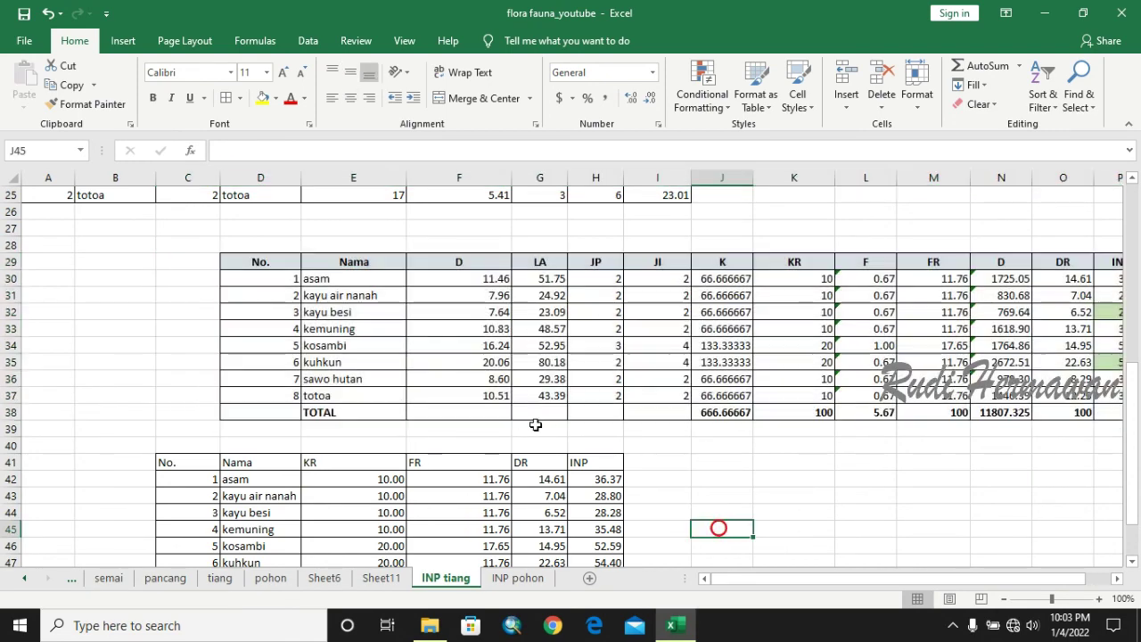
{"action": "scroll", "coordinate": [234, 328], "scroll_direction": "up", "scroll_amount": 8}
{"action": "left_click_drag", "start_coordinate": [120, 262], "coordinate": [187, 397]}
{"action": "right_click", "coordinate": [187, 397]}
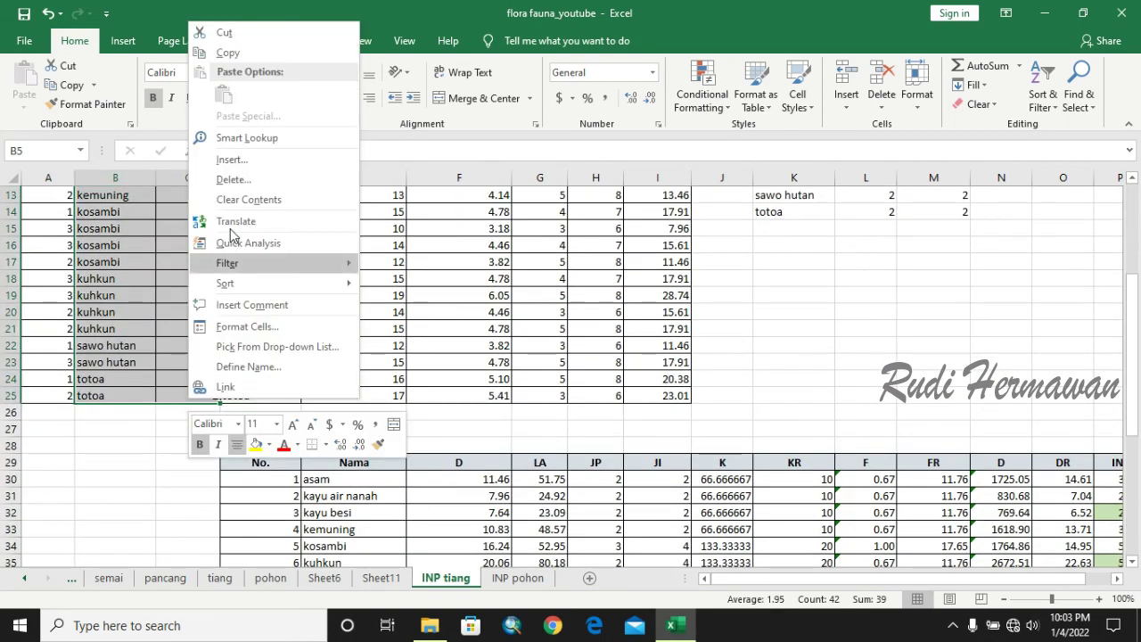
{"action": "left_click", "coordinate": [225, 177]}
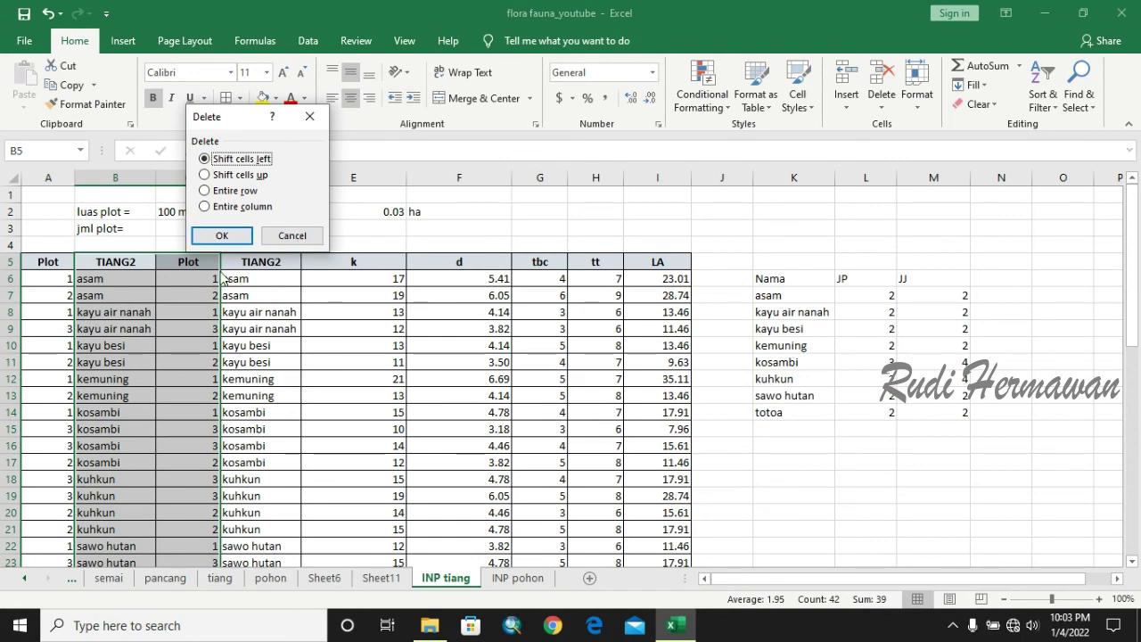
{"action": "left_click", "coordinate": [289, 235]}
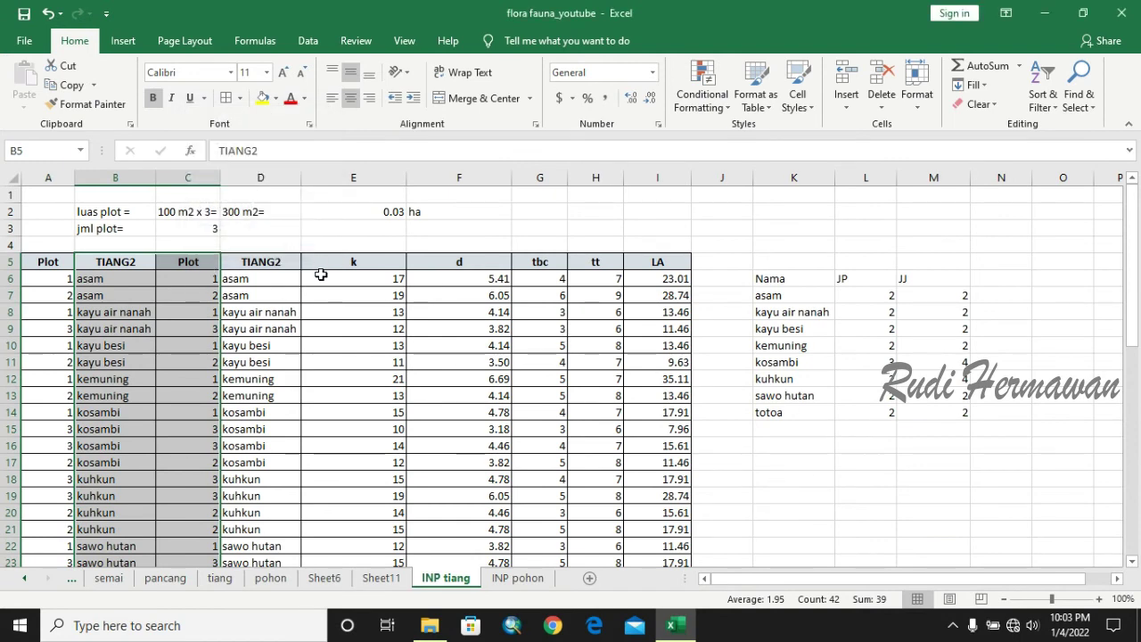
Clear the contents of the duplicate Plot and TIANG2 columns in A5:B25
{"action": "left_click", "coordinate": [138, 265]}
{"action": "left_click", "coordinate": [32, 260]}
{"action": "scroll", "coordinate": [127, 306], "scroll_direction": "down", "scroll_amount": 2}
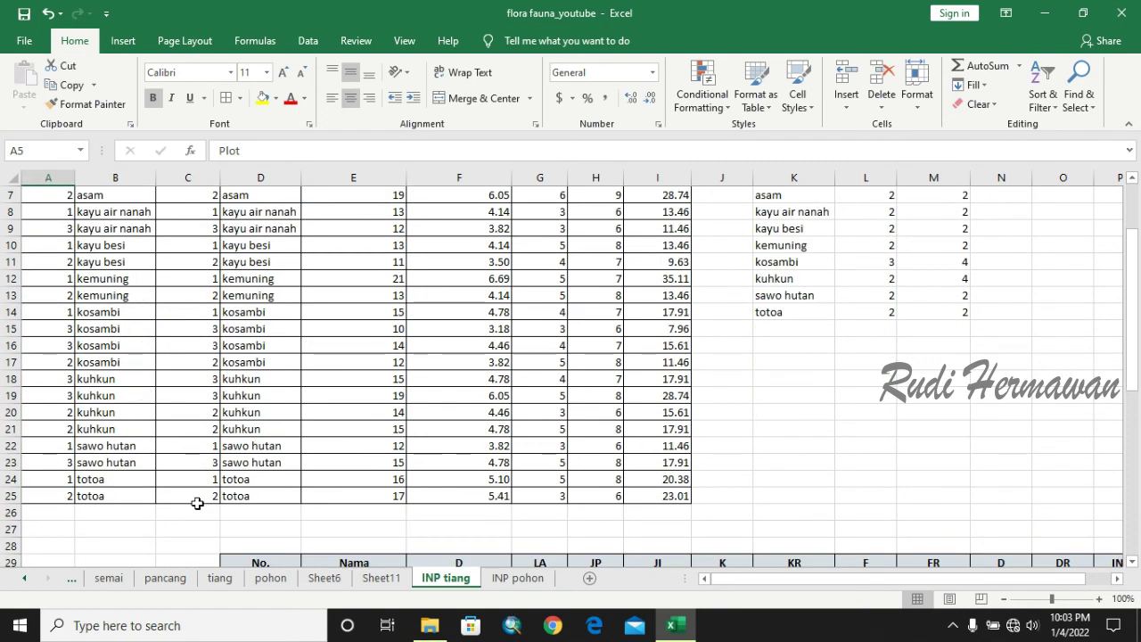
{"action": "left_click", "coordinate": [138, 495], "text": "shift"}
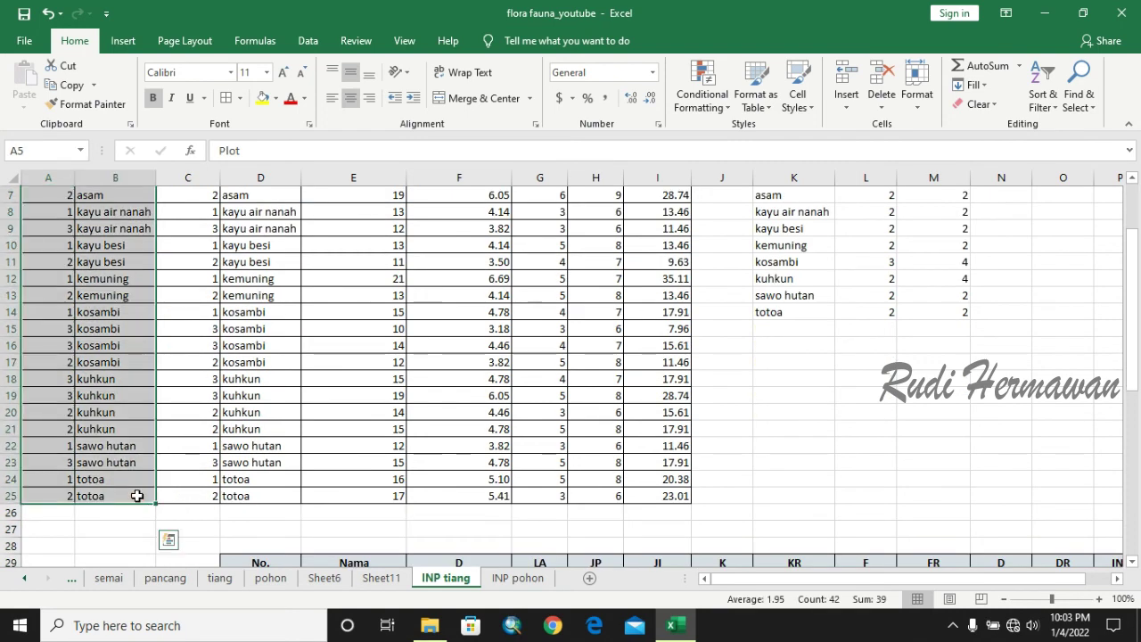
{"action": "scroll", "coordinate": [137, 495], "scroll_direction": "up", "scroll_amount": 2}
Copy the blank cells A4:B4 over A5:B25 to remove the leftover borders and header fill
{"action": "left_click_drag", "start_coordinate": [48, 247], "coordinate": [125, 246]}
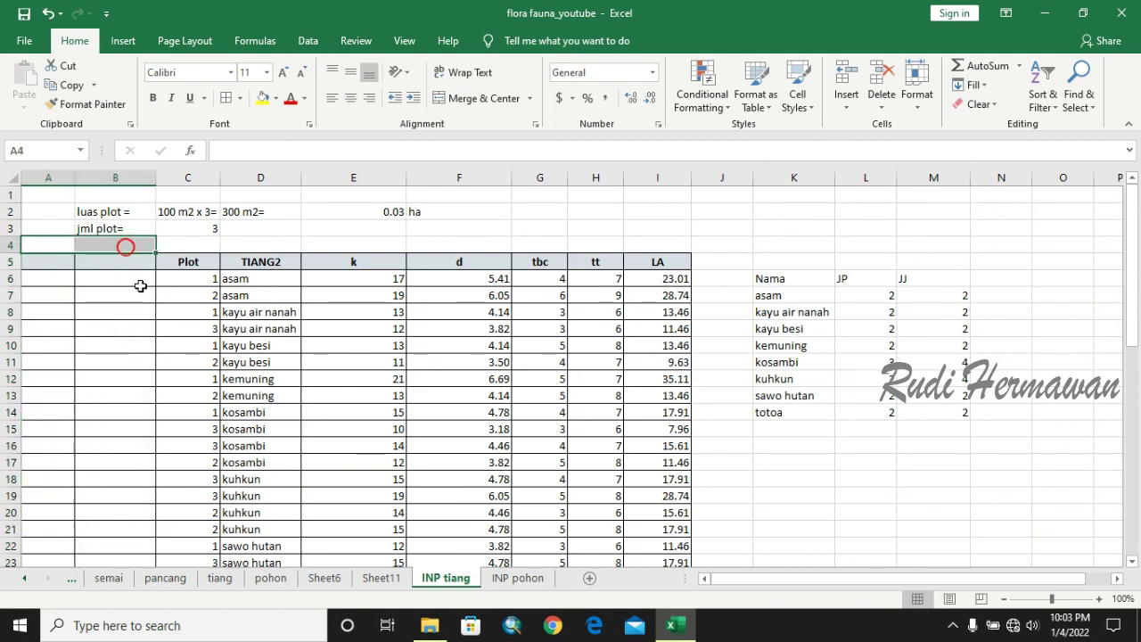
{"action": "key", "text": "ctrl+c"}
{"action": "left_click", "coordinate": [56, 264]}
{"action": "scroll", "coordinate": [145, 488], "scroll_direction": "down", "scroll_amount": 2}
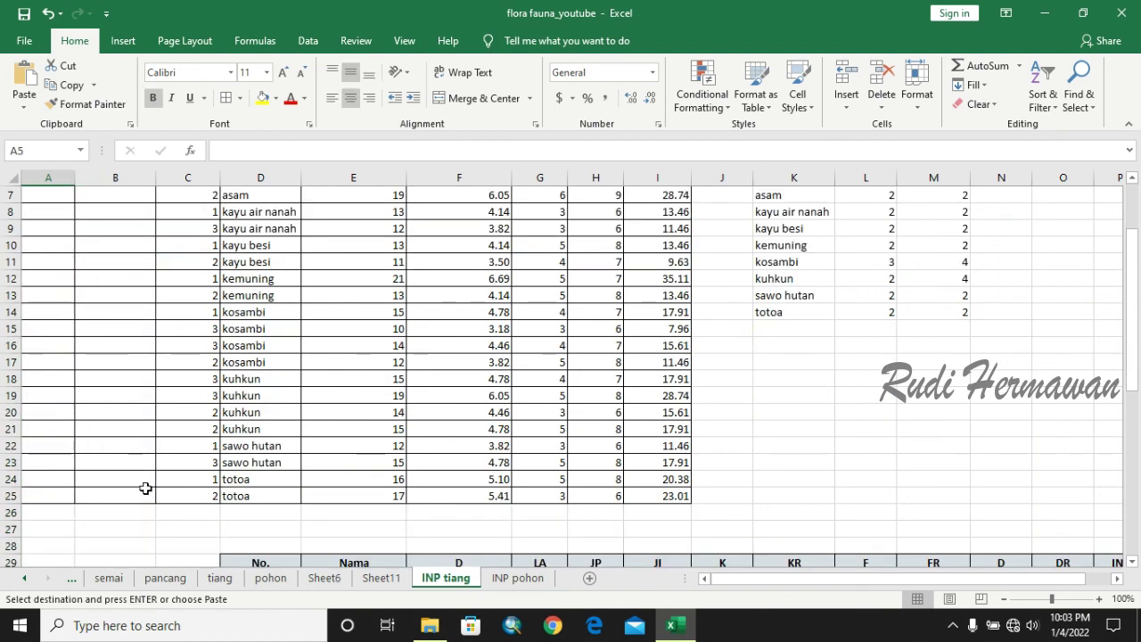
{"action": "left_click", "coordinate": [145, 489], "text": "shift"}
{"action": "key", "text": "ctrl+v"}
{"action": "scroll", "coordinate": [134, 494], "scroll_direction": "up", "scroll_amount": 2}
{"action": "left_click", "coordinate": [835, 470]}
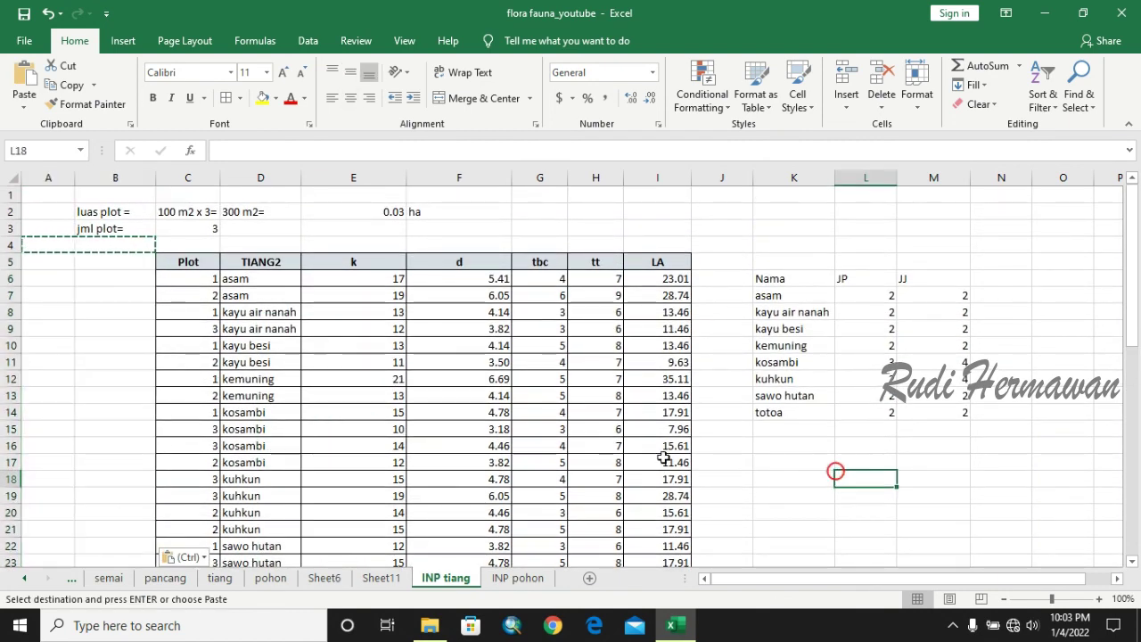
{"action": "key", "text": "Escape"}
Sort the tiang data in C5:I25 by the Plot column from smallest to largest
{"action": "left_click", "coordinate": [187, 263]}
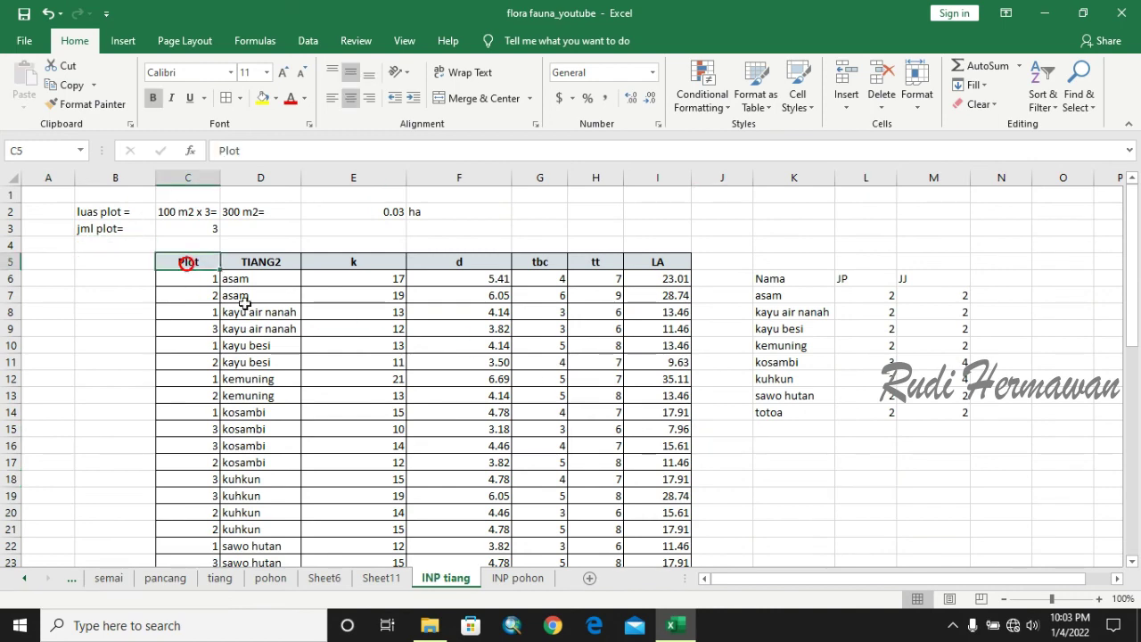
{"action": "scroll", "coordinate": [245, 303], "scroll_direction": "down", "scroll_amount": 3}
{"action": "left_click", "coordinate": [667, 446], "text": "shift"}
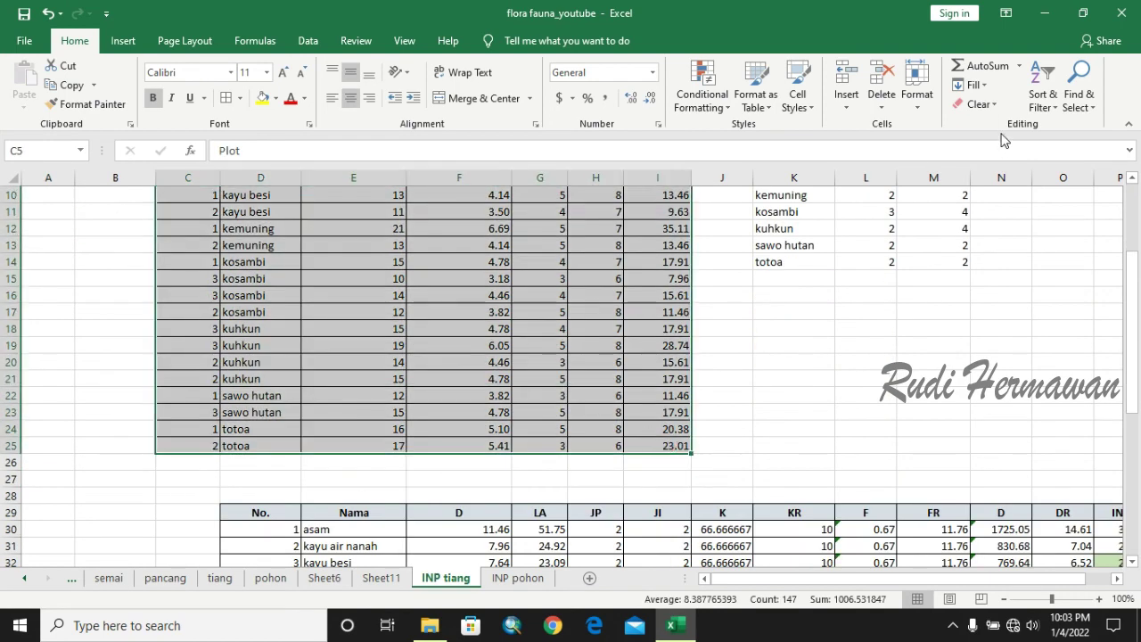
{"action": "left_click", "coordinate": [1020, 67]}
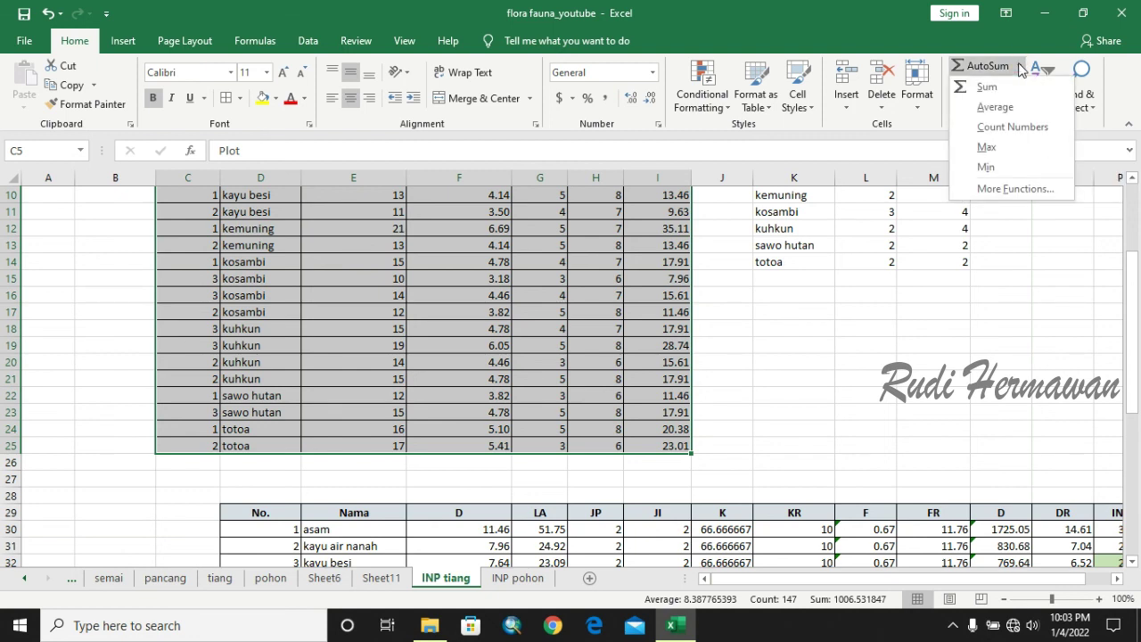
{"action": "left_click", "coordinate": [937, 318]}
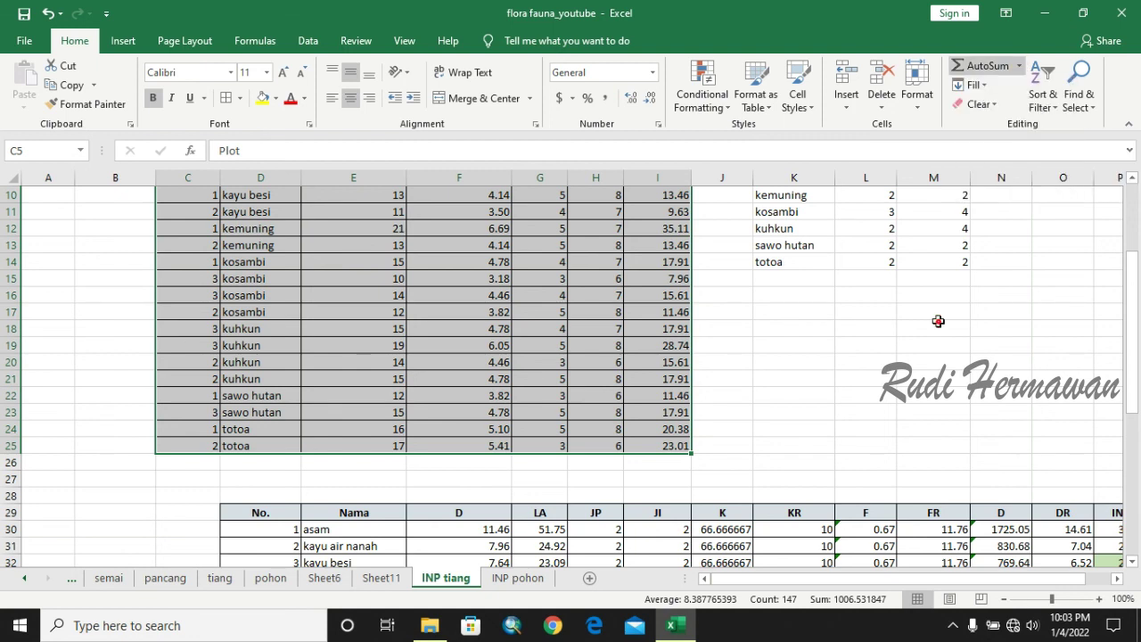
{"action": "left_click", "coordinate": [1052, 106]}
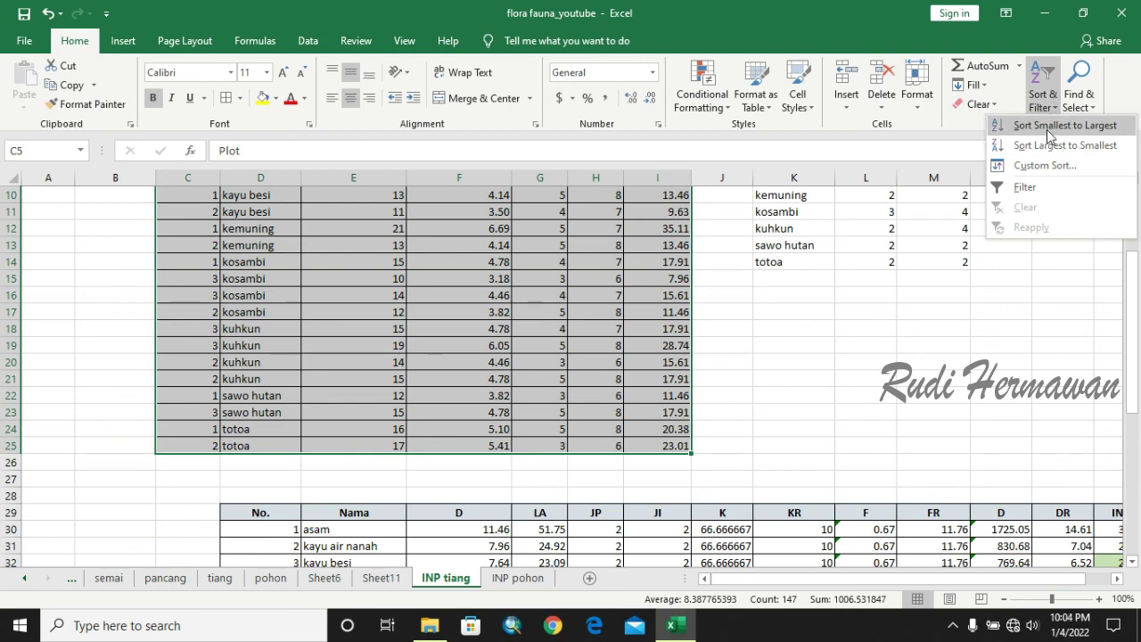
{"action": "left_click", "coordinate": [1034, 125]}
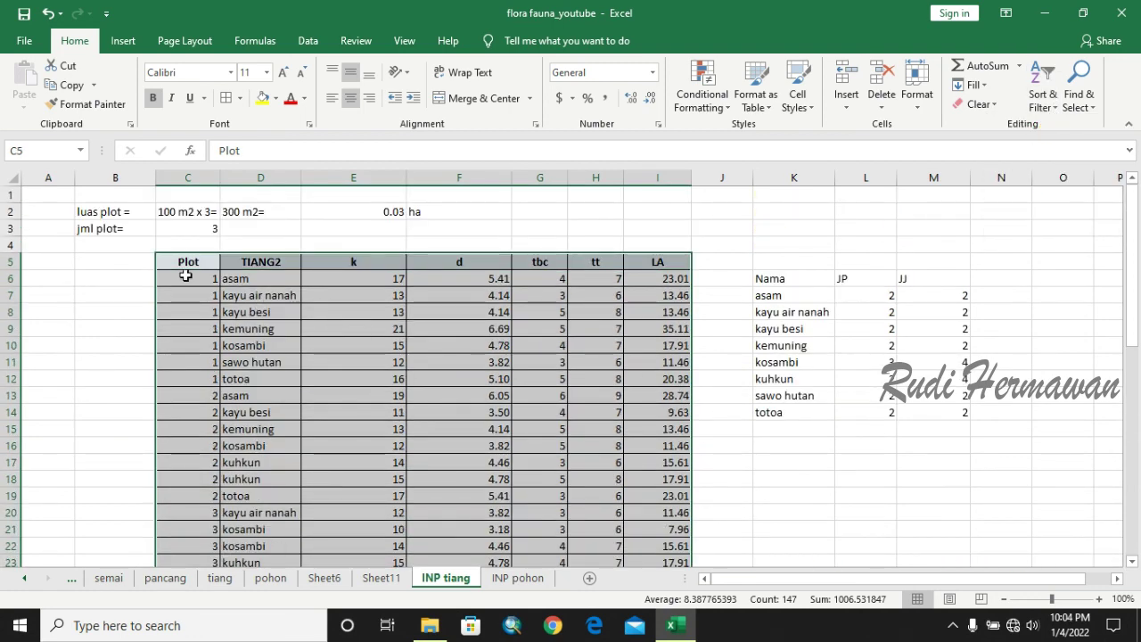
Compare the plot-sorted tiang data with the separate plot tables on the tiang sheet, and return to INP tiang
{"action": "scroll", "coordinate": [185, 276], "scroll_direction": "down", "scroll_amount": 1}
{"action": "left_click", "coordinate": [198, 233]}
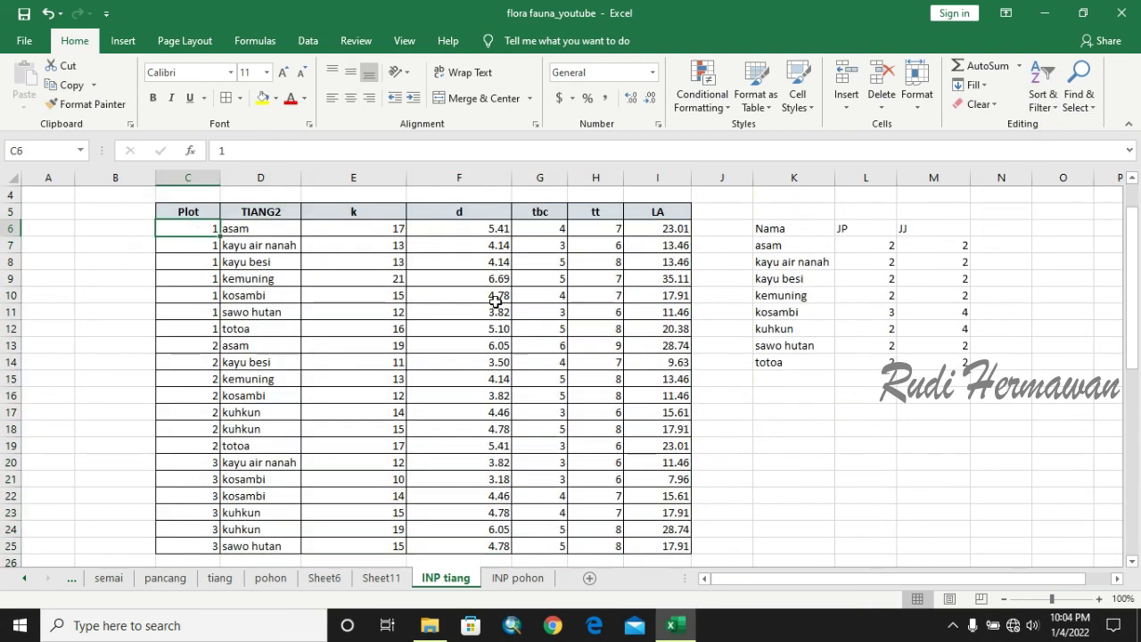
{"action": "scroll", "coordinate": [496, 301], "scroll_direction": "up", "scroll_amount": 1}
{"action": "left_click", "coordinate": [219, 577]}
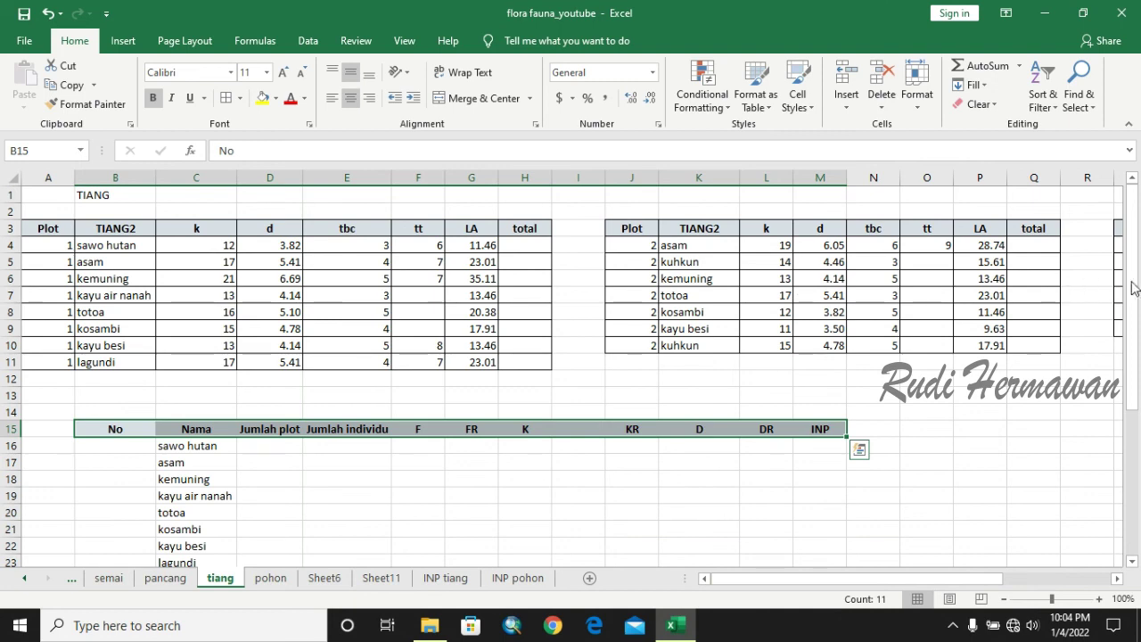
{"action": "left_click", "coordinate": [443, 579]}
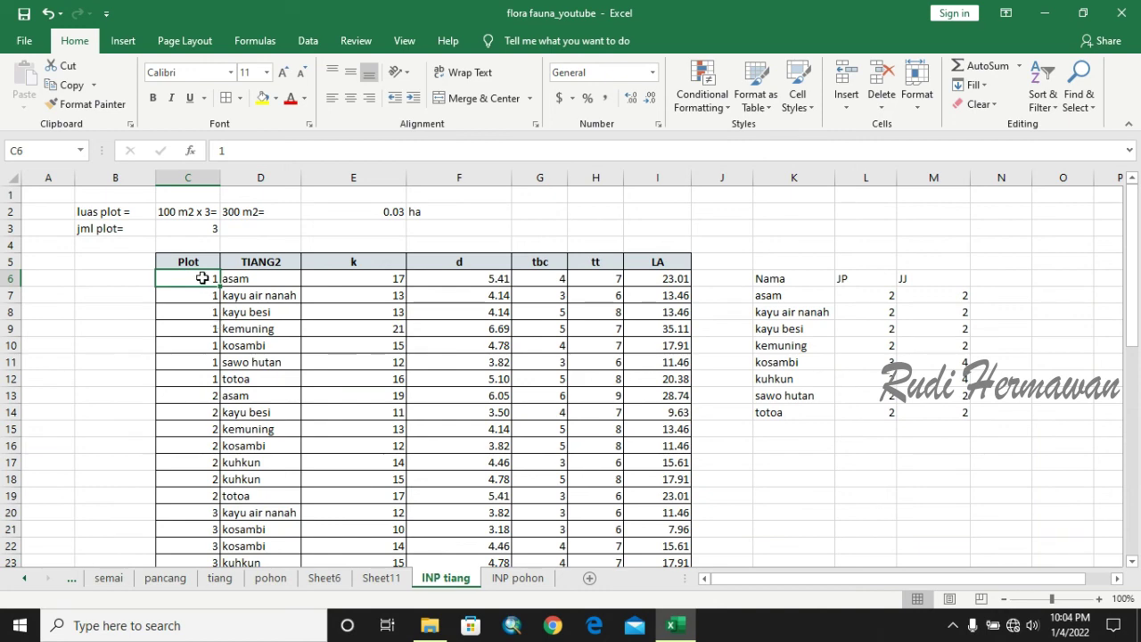
Review the Plot 1 rows C6:I12 and the remaining plot rows of the sorted tiang data
{"action": "left_click_drag", "start_coordinate": [203, 278], "coordinate": [669, 379]}
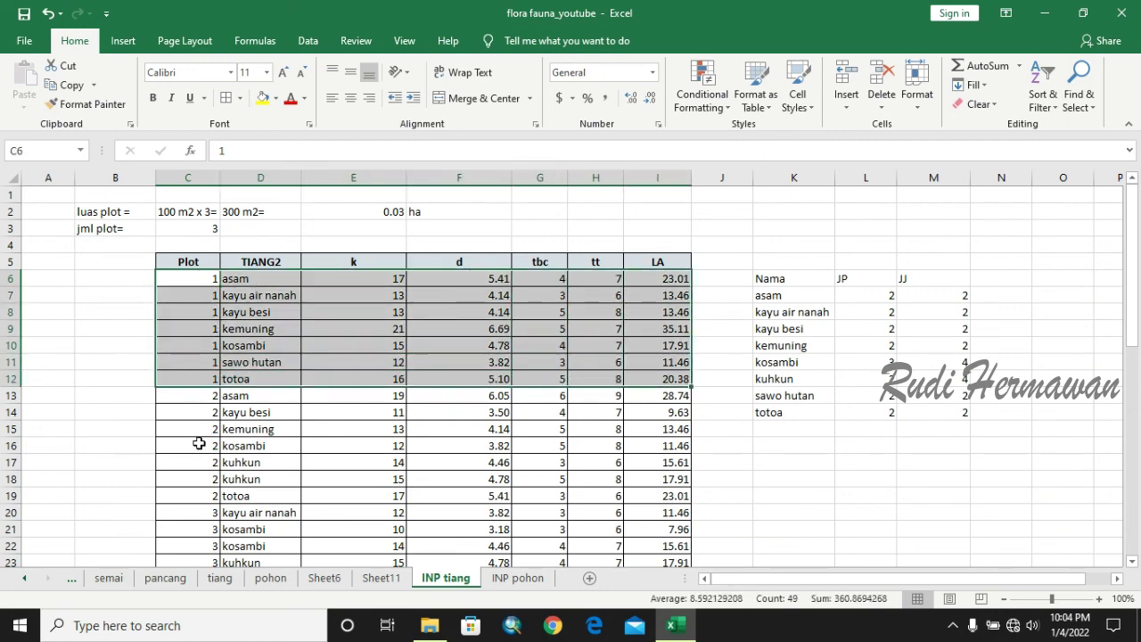
{"action": "scroll", "coordinate": [199, 443], "scroll_direction": "down", "scroll_amount": 2}
{"action": "left_click", "coordinate": [751, 426]}
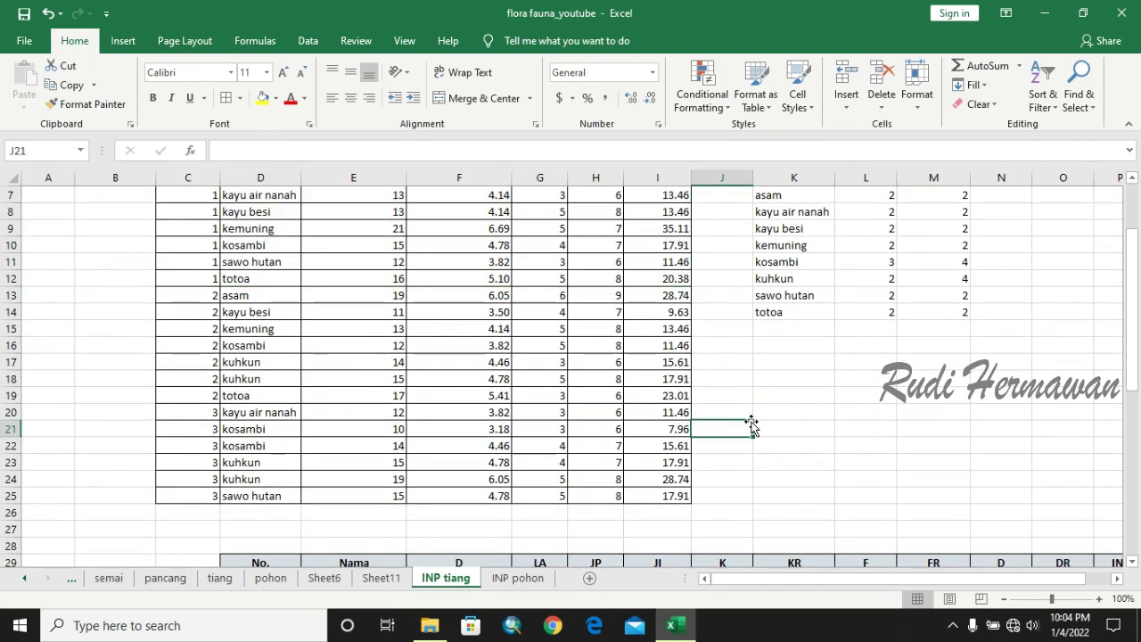
{"action": "scroll", "coordinate": [752, 426], "scroll_direction": "down", "scroll_amount": 2}
{"action": "scroll", "coordinate": [751, 426], "scroll_direction": "up", "scroll_amount": 4}
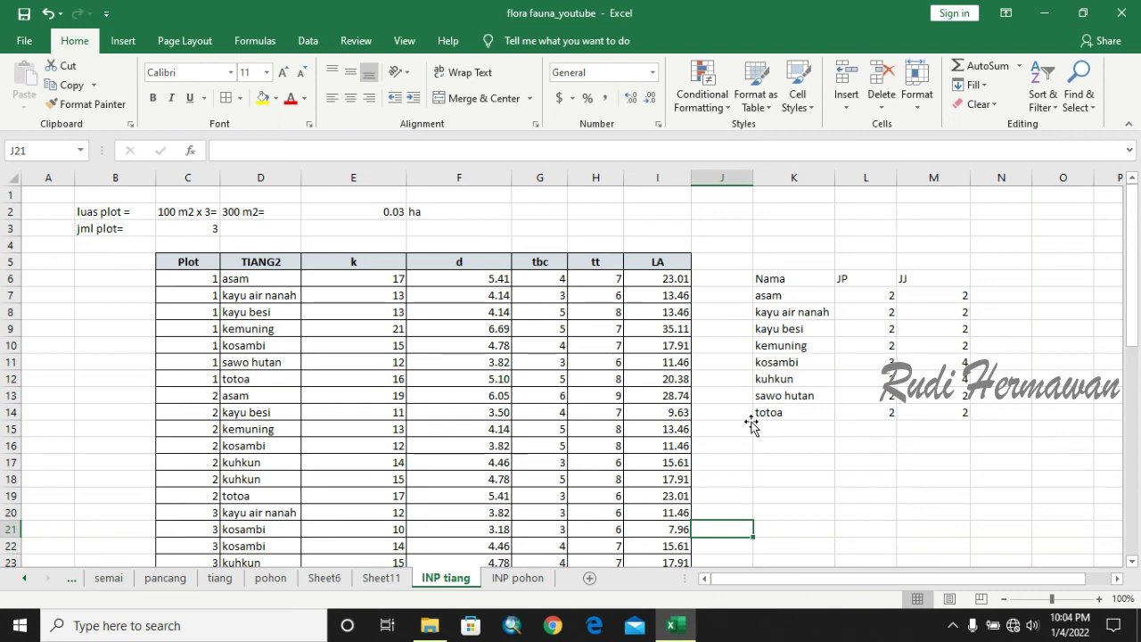
{"action": "left_click", "coordinate": [763, 446]}
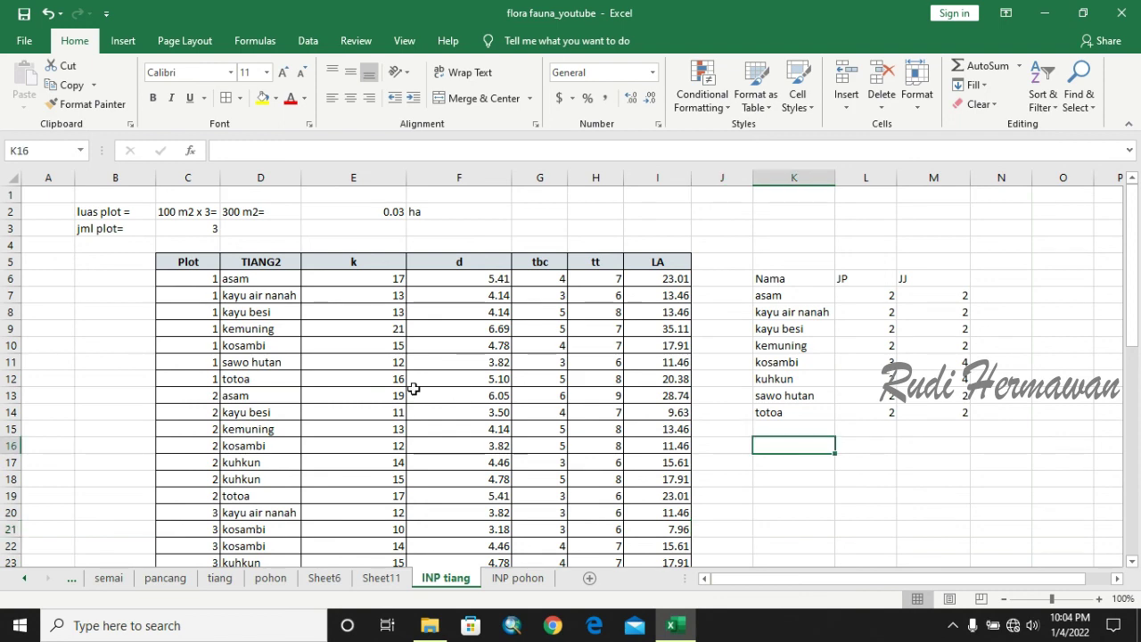